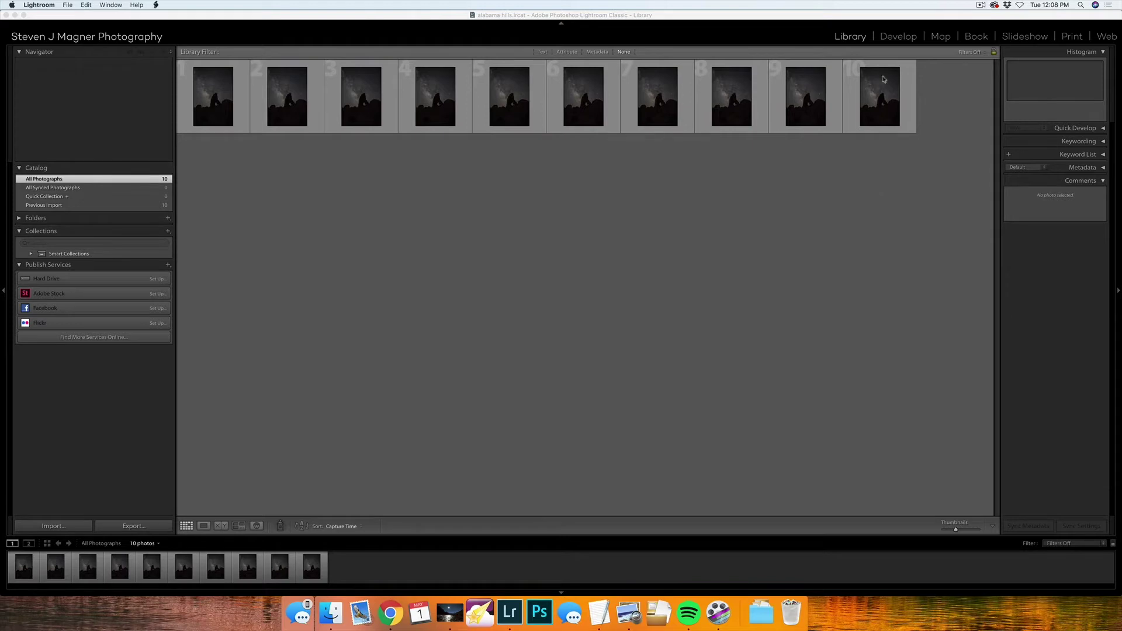
Switch Lightroom Classic to the Develop module to edit the first Milky Way arch photo.
{"action": "left_click", "coordinate": [898, 37]}
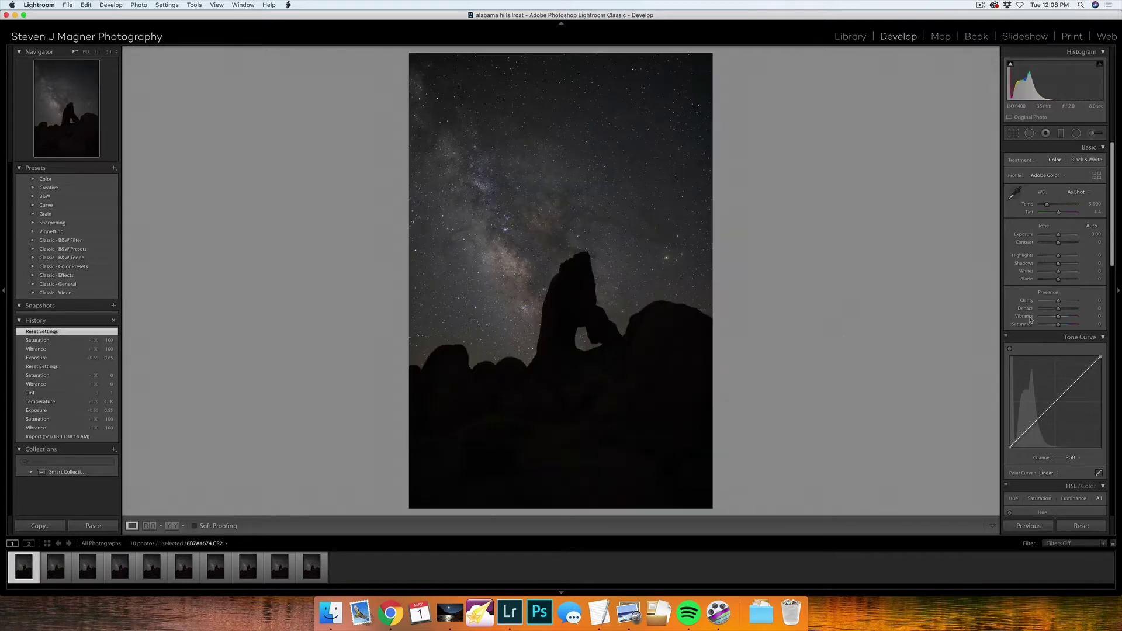
Set Exposure +0.55, Temp 4,104 and Tint +6, returning Vibrance and Saturation to 0.
{"action": "left_click_drag", "start_coordinate": [1061, 319], "coordinate": [1093, 332]}
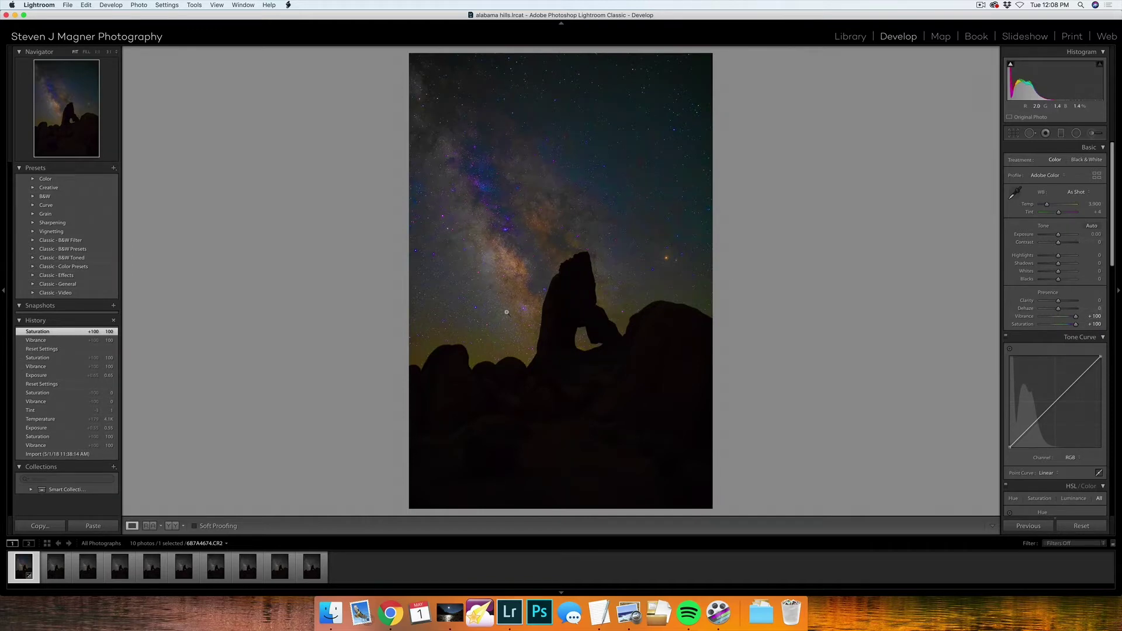
{"action": "left_click_drag", "start_coordinate": [1057, 235], "coordinate": [1059, 235]}
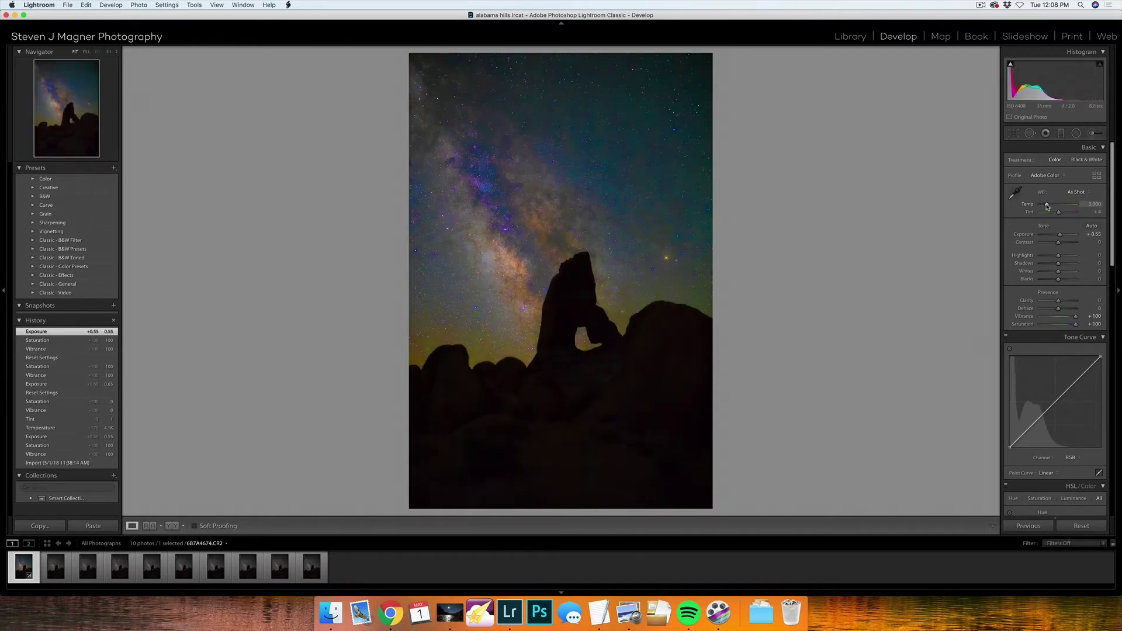
{"action": "left_click_drag", "start_coordinate": [1046, 206], "coordinate": [1047, 205]}
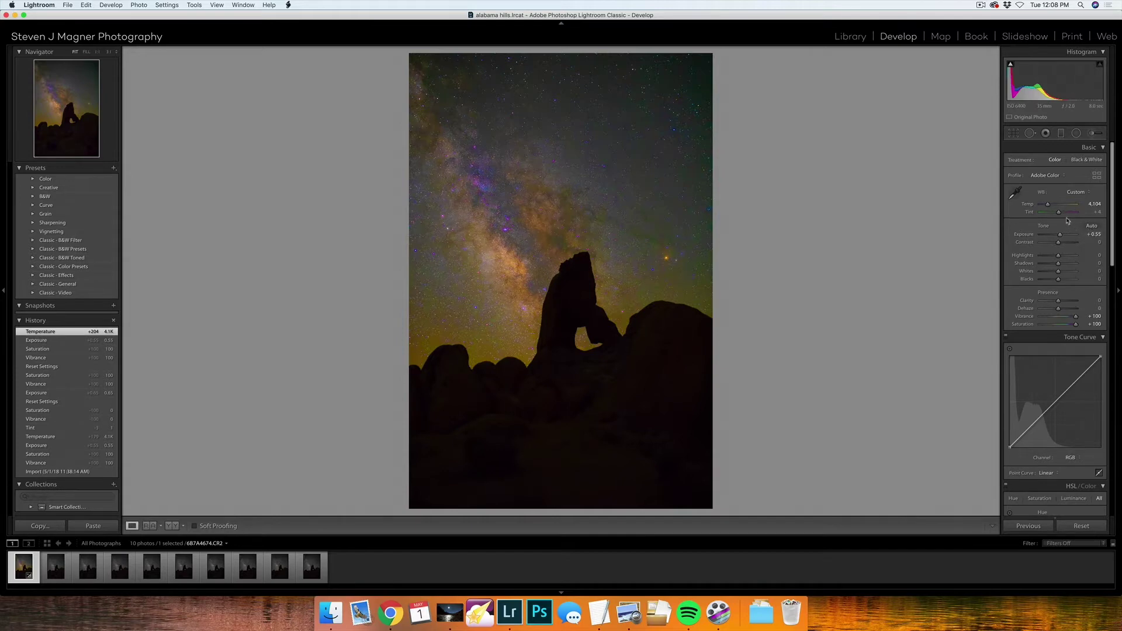
{"action": "left_click_drag", "start_coordinate": [1059, 214], "coordinate": [1060, 216]}
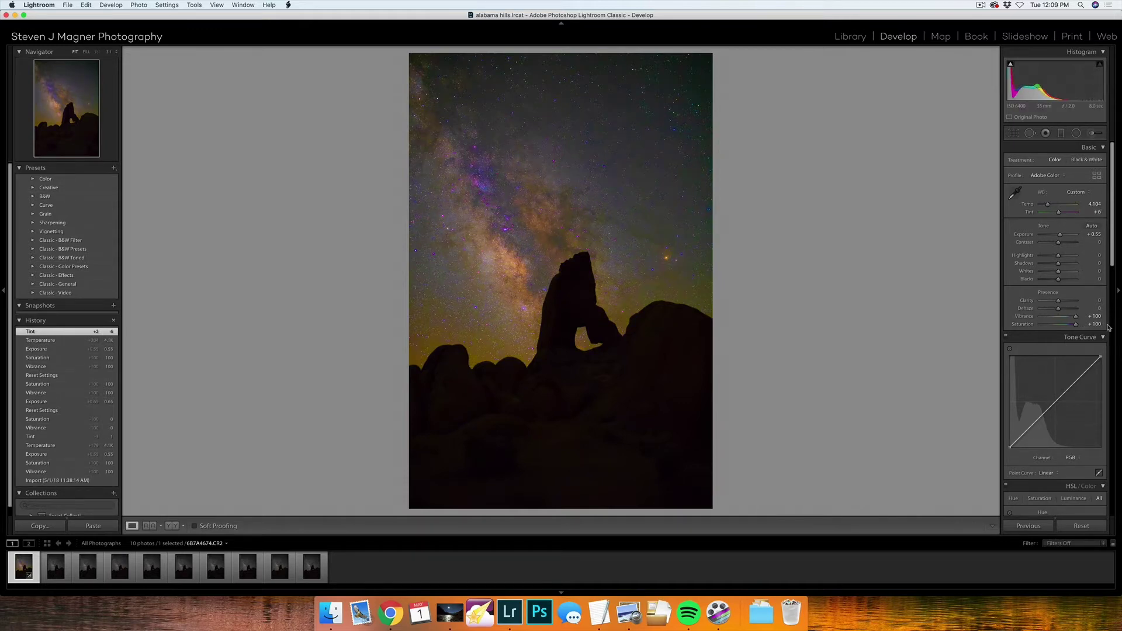
{"action": "double_click", "coordinate": [1025, 319]}
{"action": "double_click", "coordinate": [1023, 325]}
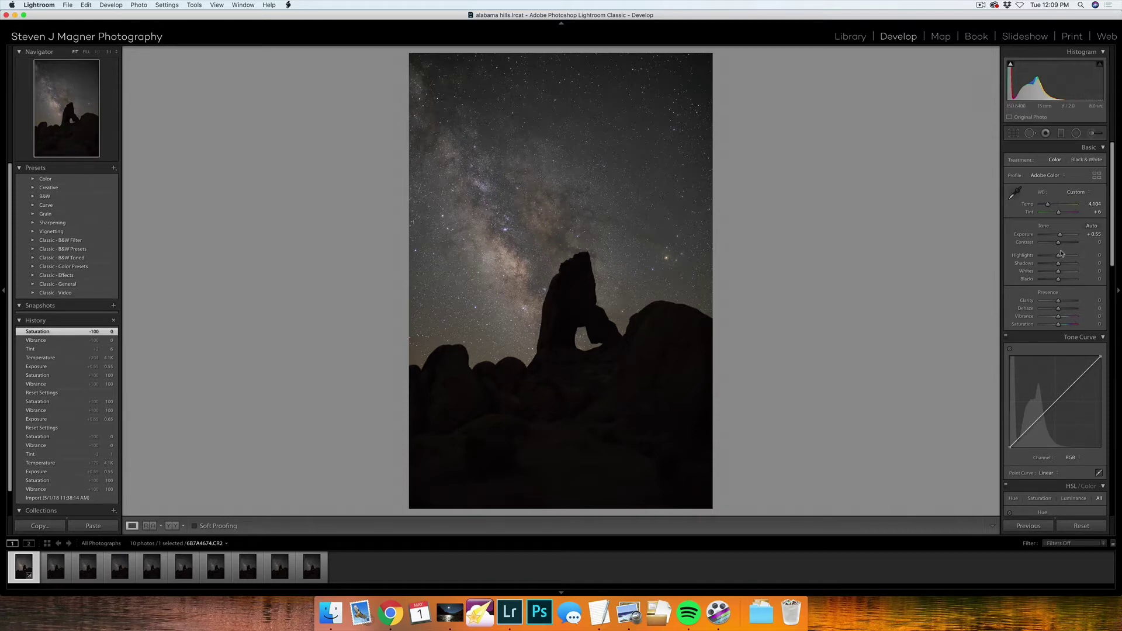
Set Highlights +13, Whites +22, Shadows −51, Blacks −37 and Contrast +9.
{"action": "left_click_drag", "start_coordinate": [1058, 257], "coordinate": [1062, 275]}
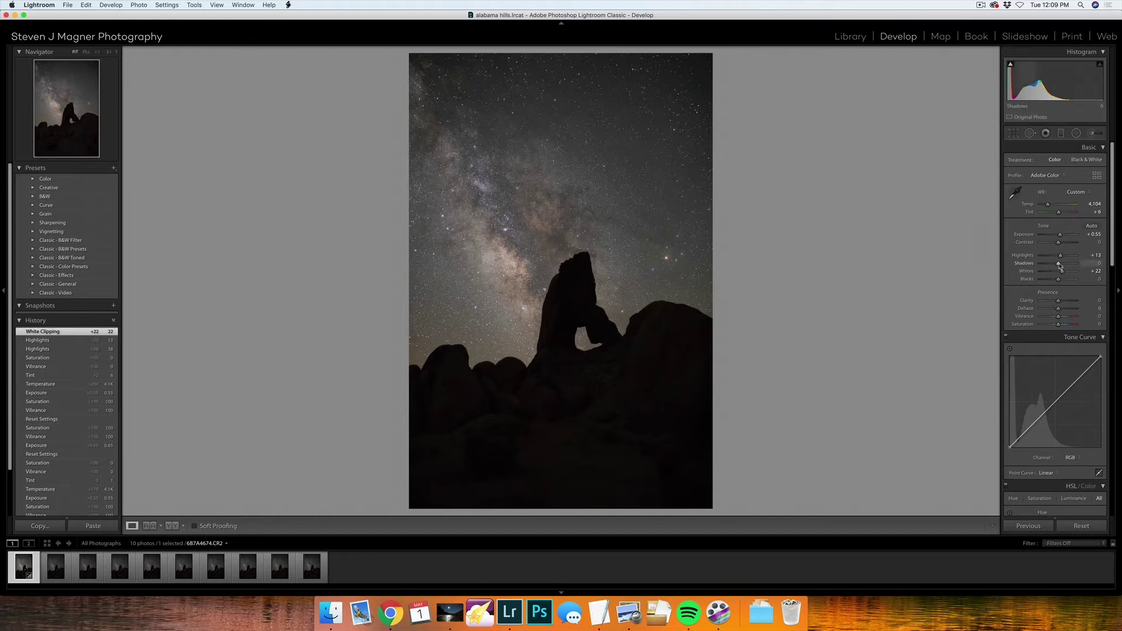
{"action": "left_click_drag", "start_coordinate": [1058, 264], "coordinate": [1052, 282]}
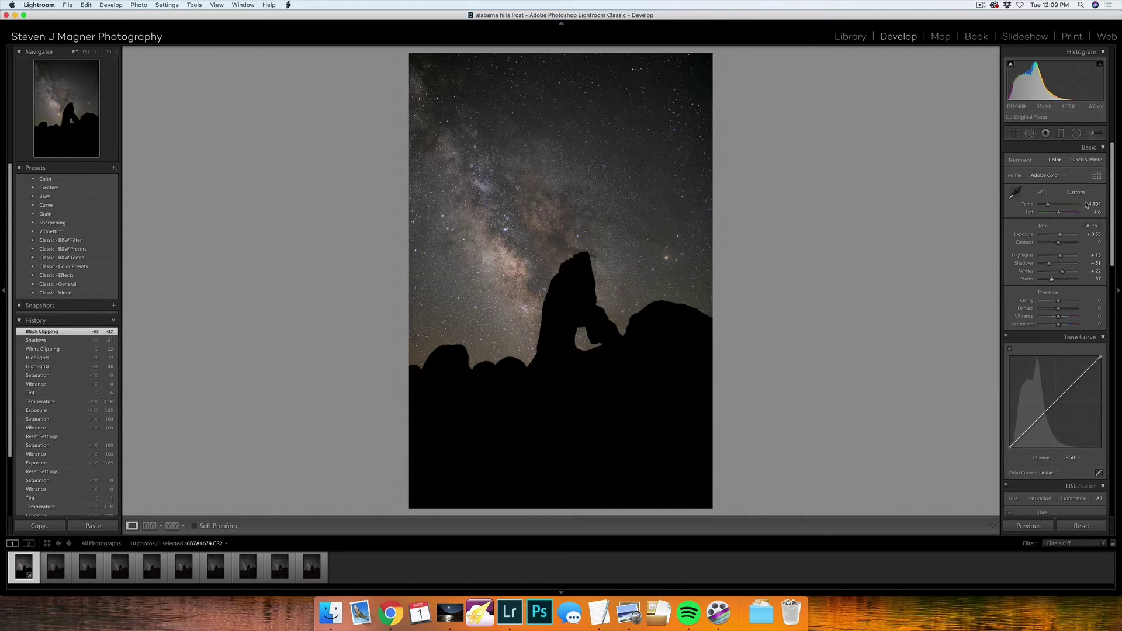
{"action": "left_click_drag", "start_coordinate": [1057, 242], "coordinate": [1058, 246]}
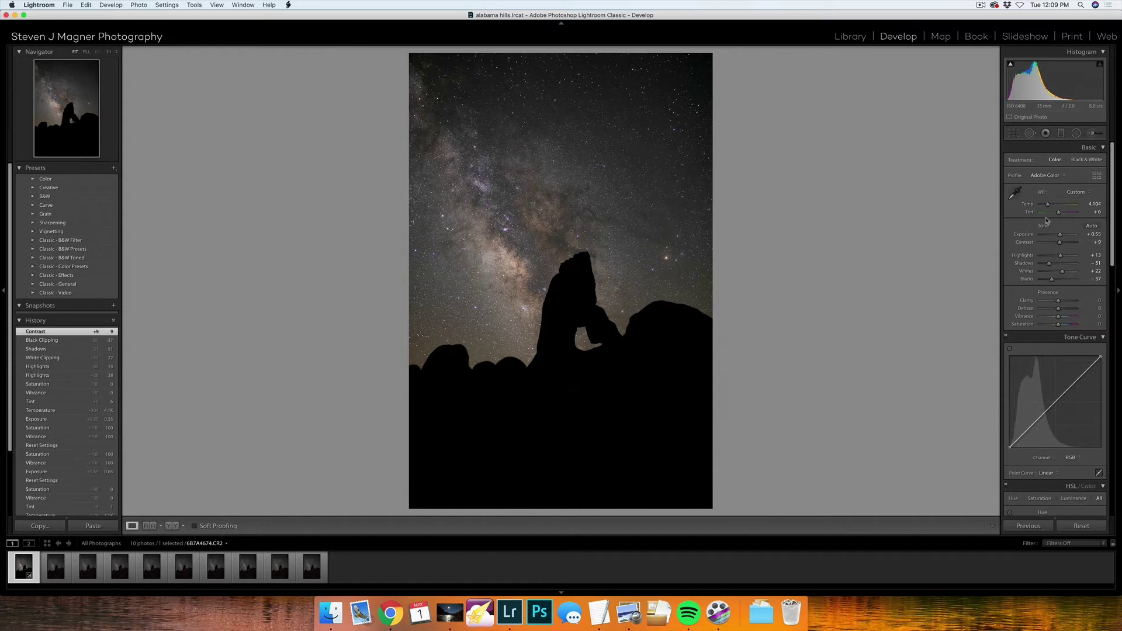
Shape a custom tone curve, lifting its black point.
{"action": "scroll", "coordinate": [1028, 292], "scroll_direction": "down", "scroll_amount": 5}
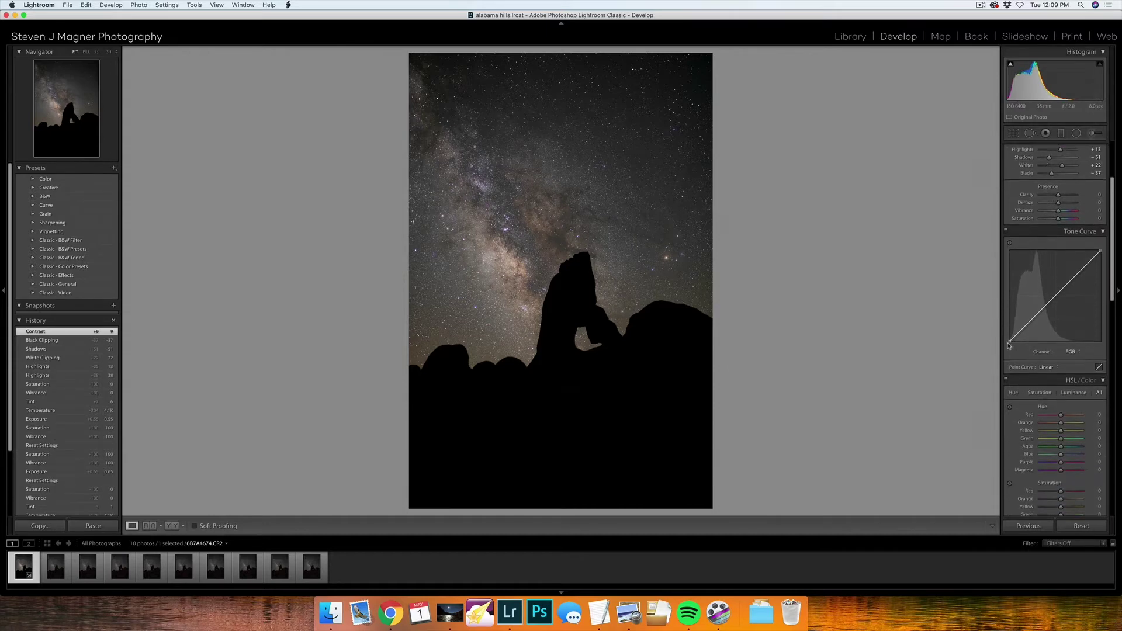
{"action": "left_click_drag", "start_coordinate": [1008, 345], "coordinate": [1029, 326]}
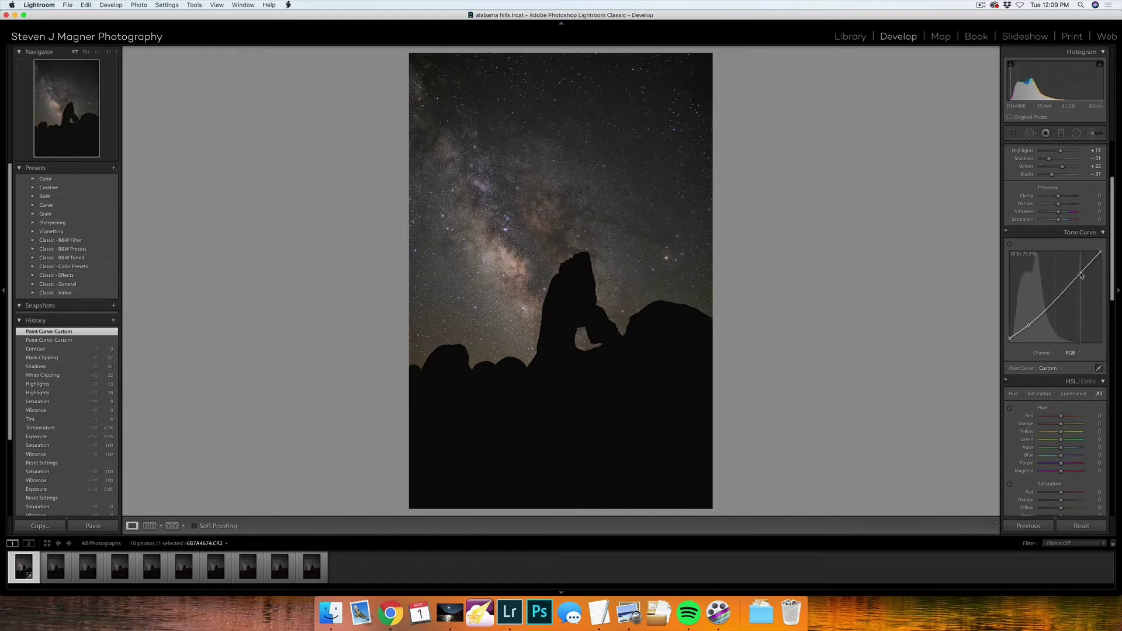
{"action": "left_click_drag", "start_coordinate": [1080, 274], "coordinate": [1076, 272]}
Ease Shadows and Blacks to -15 and add Clarity +9.
{"action": "scroll", "coordinate": [1076, 276], "scroll_direction": "up", "scroll_amount": 3}
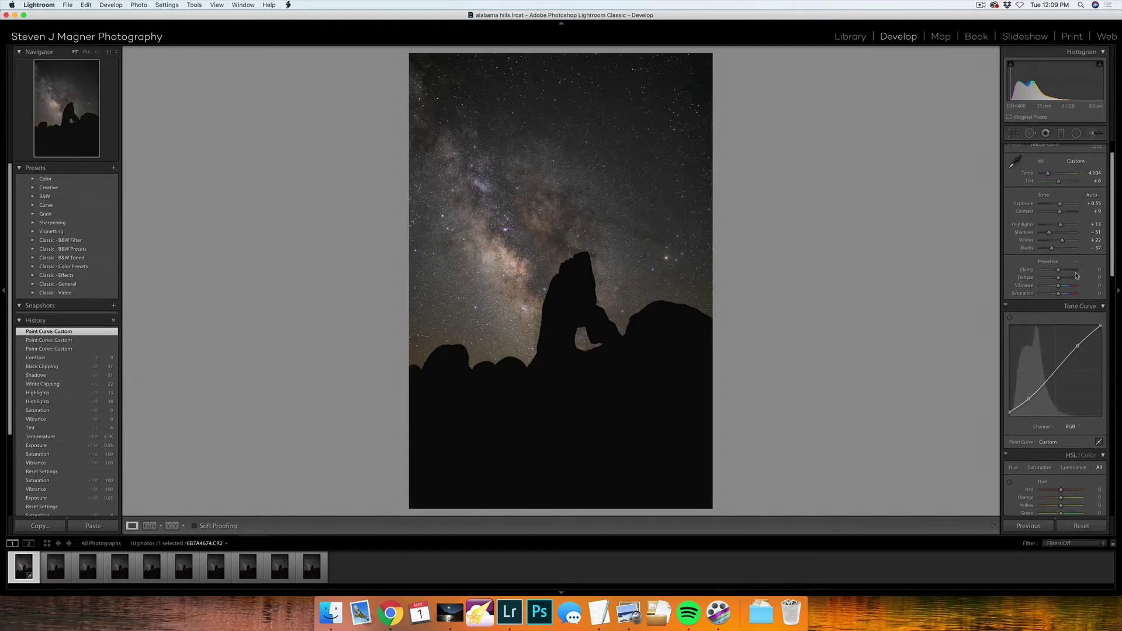
{"action": "scroll", "coordinate": [1077, 275], "scroll_direction": "up", "scroll_amount": 2}
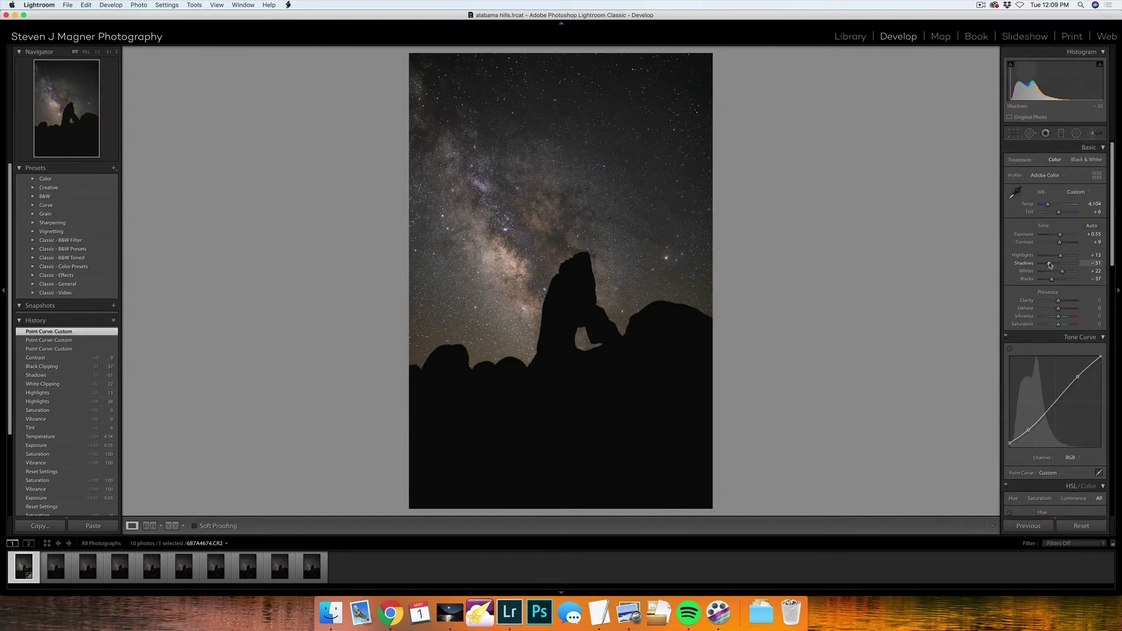
{"action": "left_click_drag", "start_coordinate": [1049, 264], "coordinate": [1055, 279]}
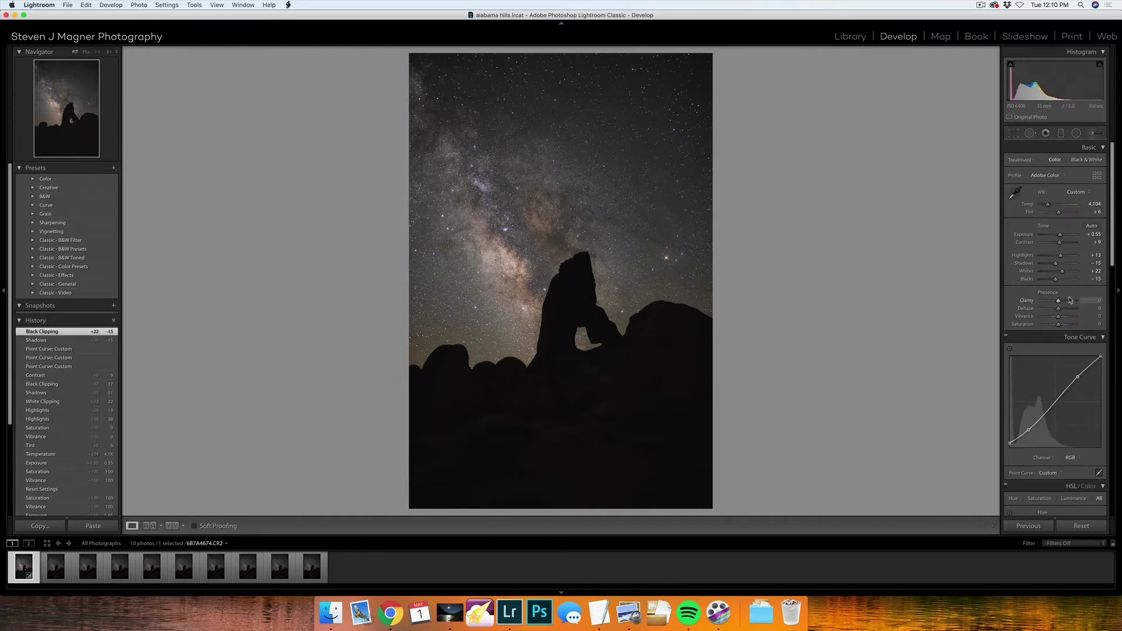
{"action": "scroll", "coordinate": [1070, 299], "scroll_direction": "down", "scroll_amount": 3}
{"action": "left_click_drag", "start_coordinate": [1057, 258], "coordinate": [1061, 262]}
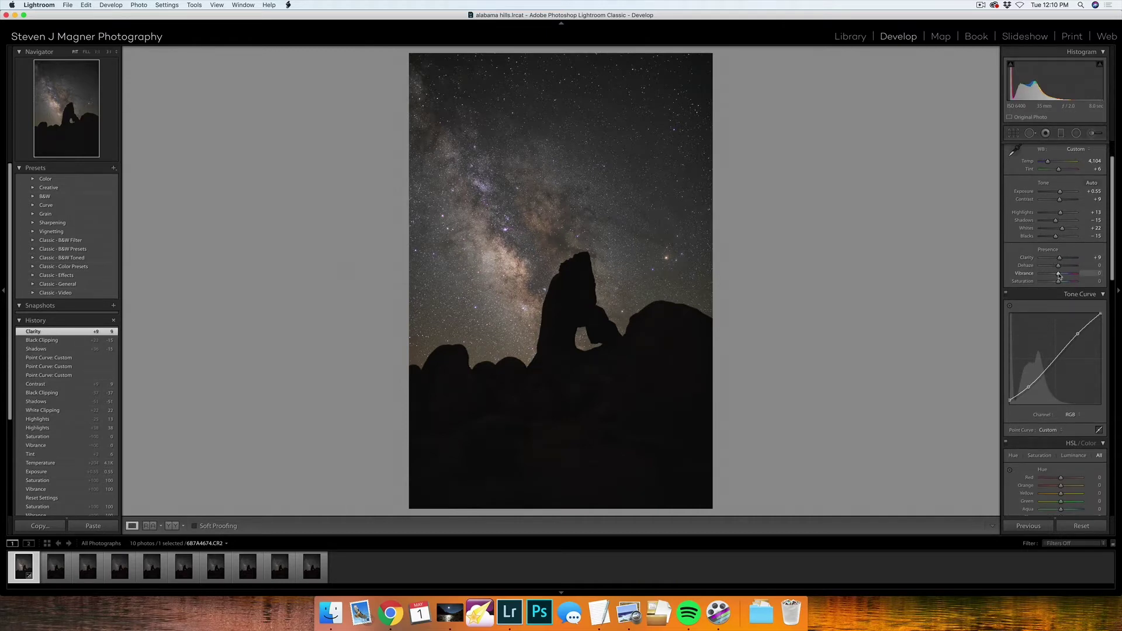
Raise HSL saturation for orange, yellow, blue, purple and magenta, and set Vibrance +11.
{"action": "scroll", "coordinate": [1059, 276], "scroll_direction": "down", "scroll_amount": 10}
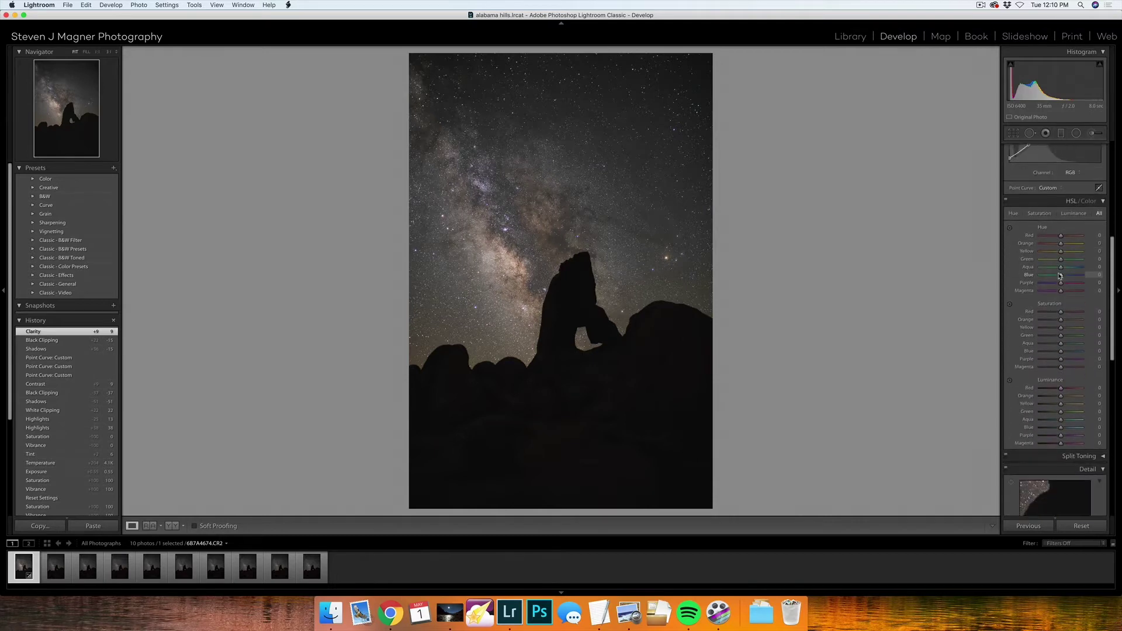
{"action": "left_click_drag", "start_coordinate": [1059, 283], "coordinate": [1064, 313]}
{"action": "scroll", "coordinate": [1062, 313], "scroll_direction": "up", "scroll_amount": 5}
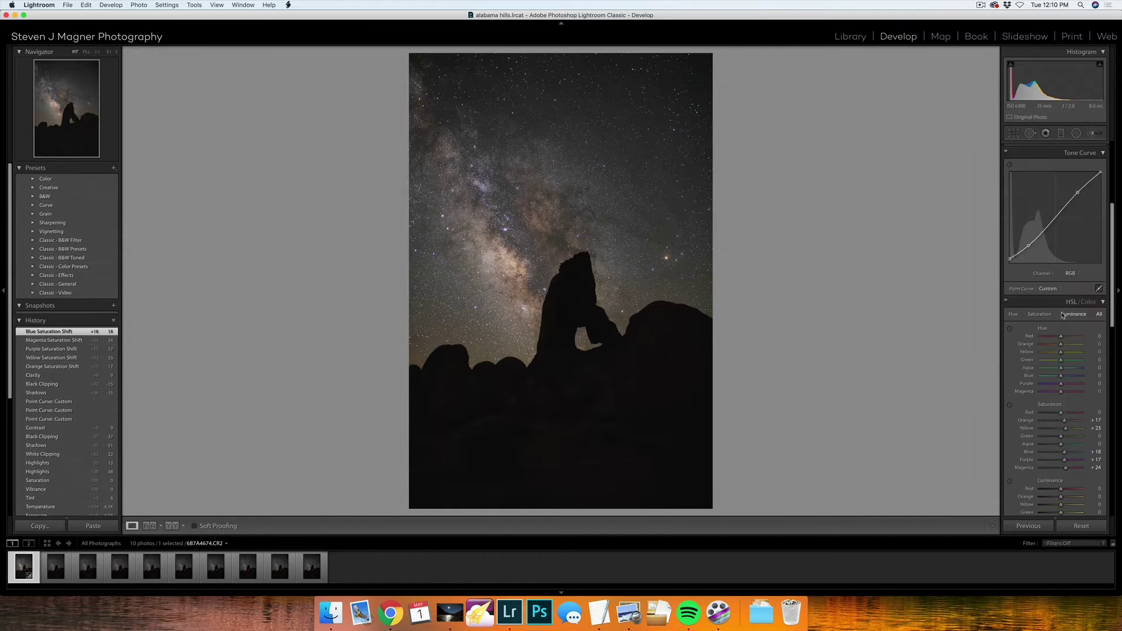
{"action": "scroll", "coordinate": [1062, 316], "scroll_direction": "up", "scroll_amount": 8}
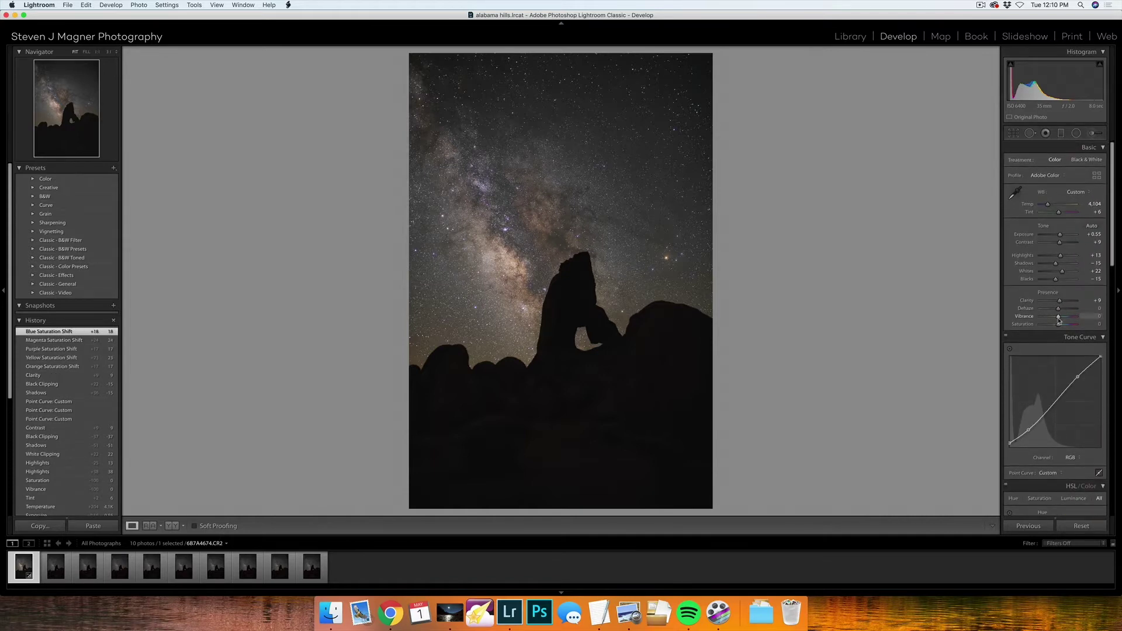
{"action": "left_click_drag", "start_coordinate": [1058, 319], "coordinate": [1060, 319]}
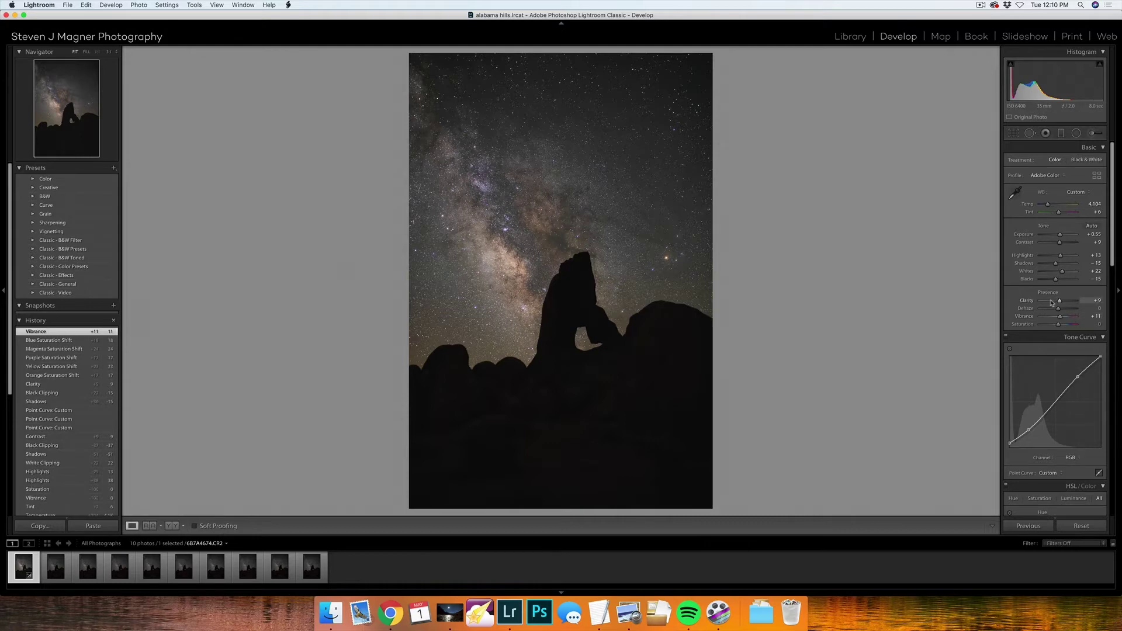
{"action": "scroll", "coordinate": [1052, 303], "scroll_direction": "down", "scroll_amount": 5}
{"action": "scroll", "coordinate": [1051, 302], "scroll_direction": "down", "scroll_amount": 10}
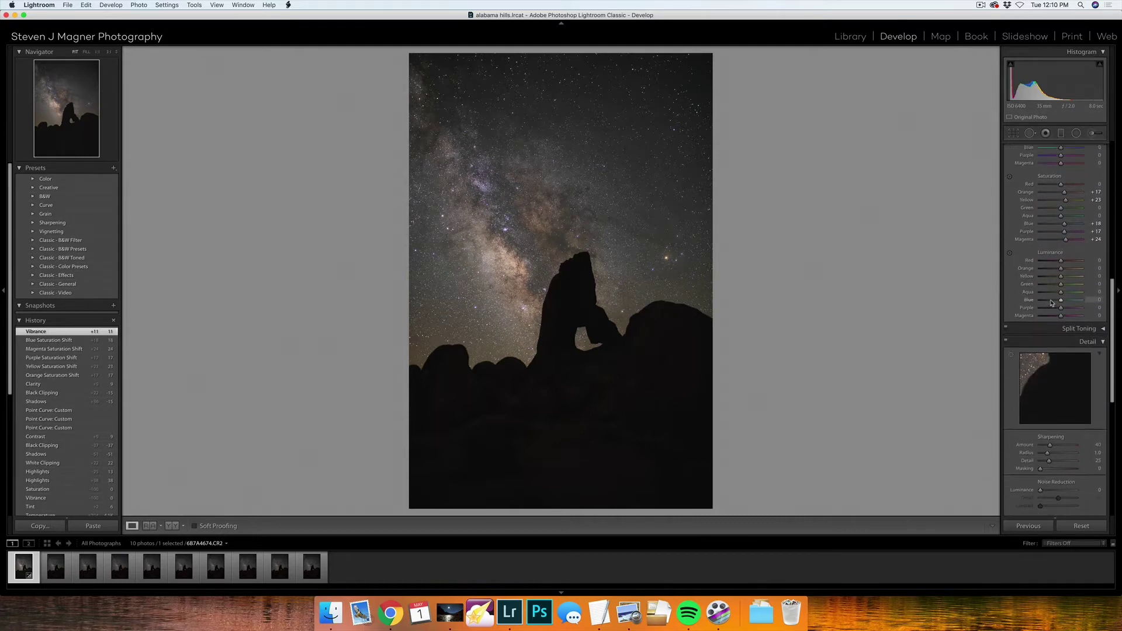
Enable Remove Chromatic Aberration in the Lens Corrections panel.
{"action": "scroll", "coordinate": [1051, 302], "scroll_direction": "down", "scroll_amount": 3}
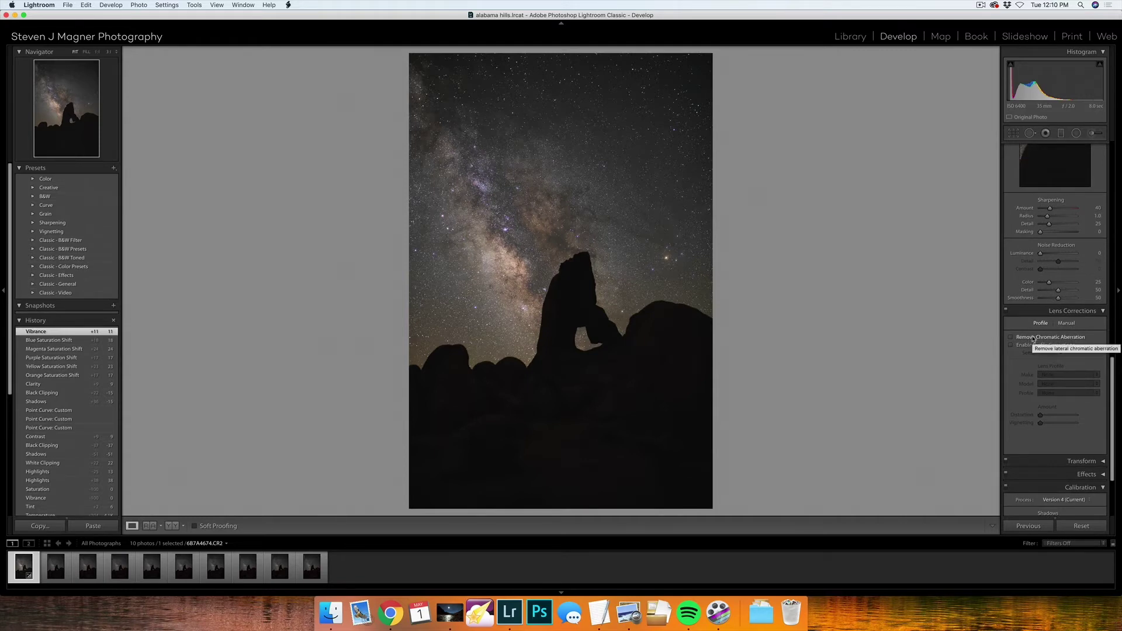
{"action": "left_click", "coordinate": [1032, 339]}
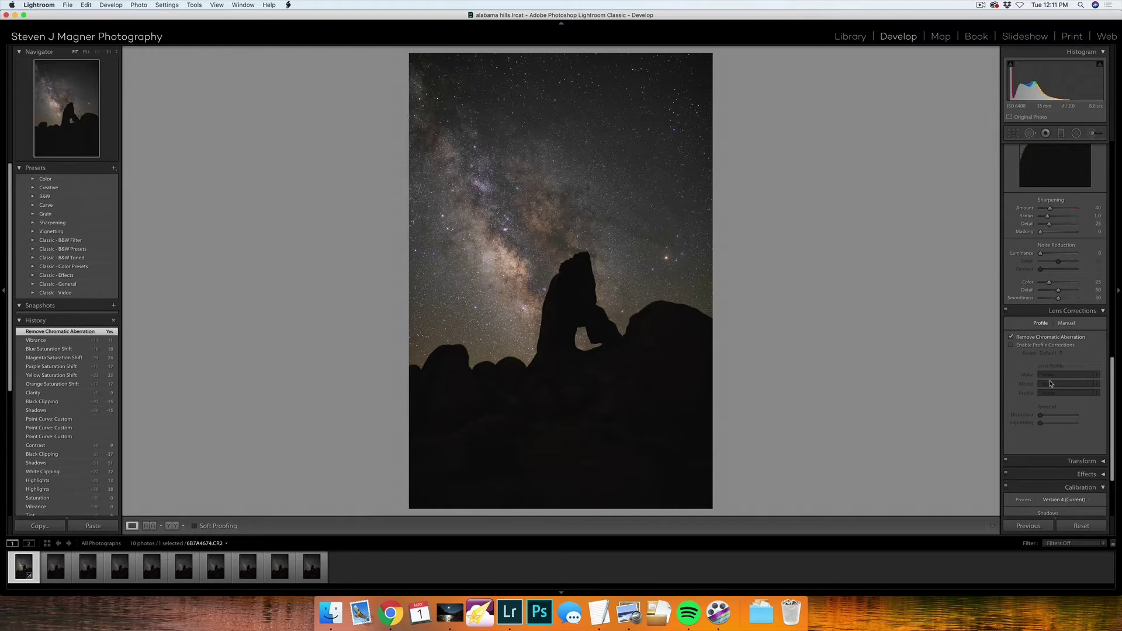
{"action": "scroll", "coordinate": [1050, 380], "scroll_direction": "up", "scroll_amount": 10}
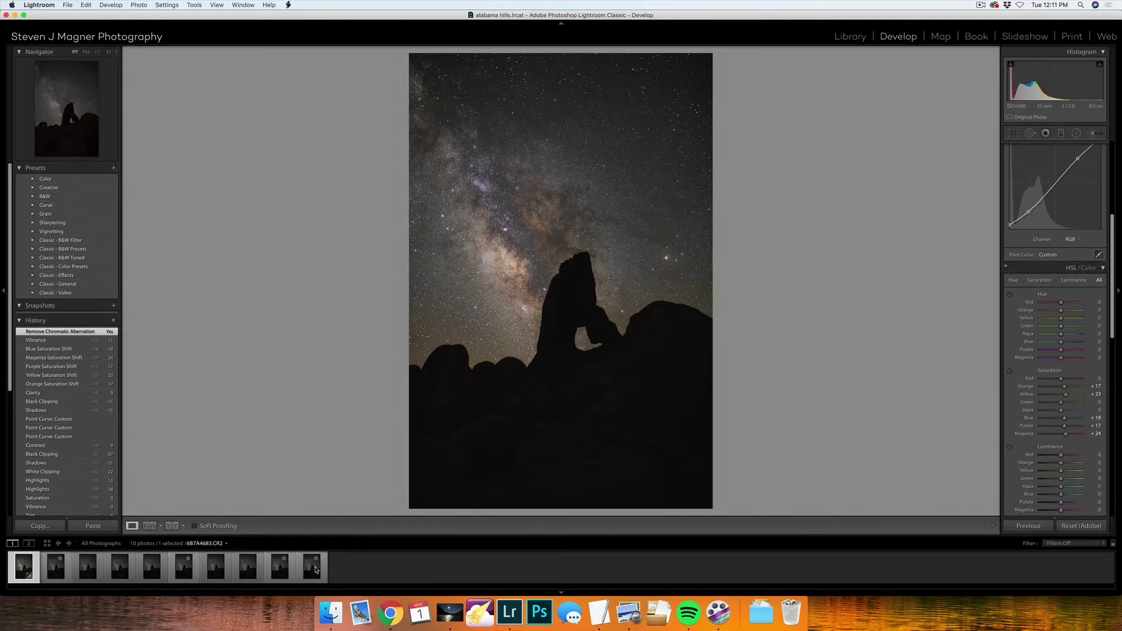
Select all ten filmstrip photos and synchronize the edited photo's settings to them.
{"action": "left_click", "coordinate": [315, 570], "text": "shift"}
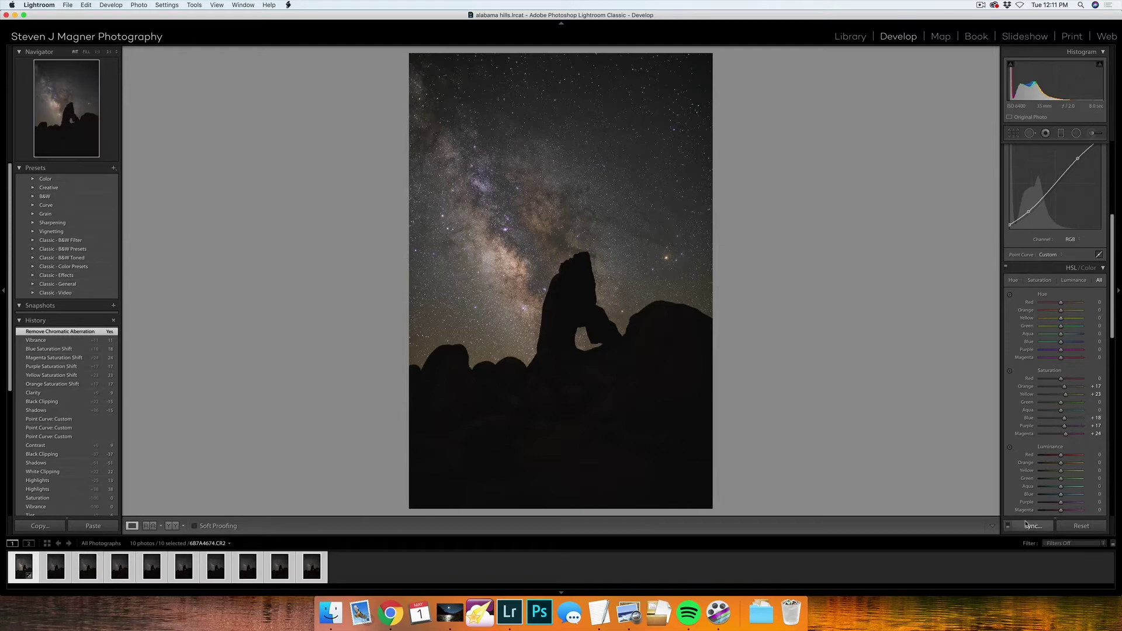
{"action": "left_click", "coordinate": [1032, 525]}
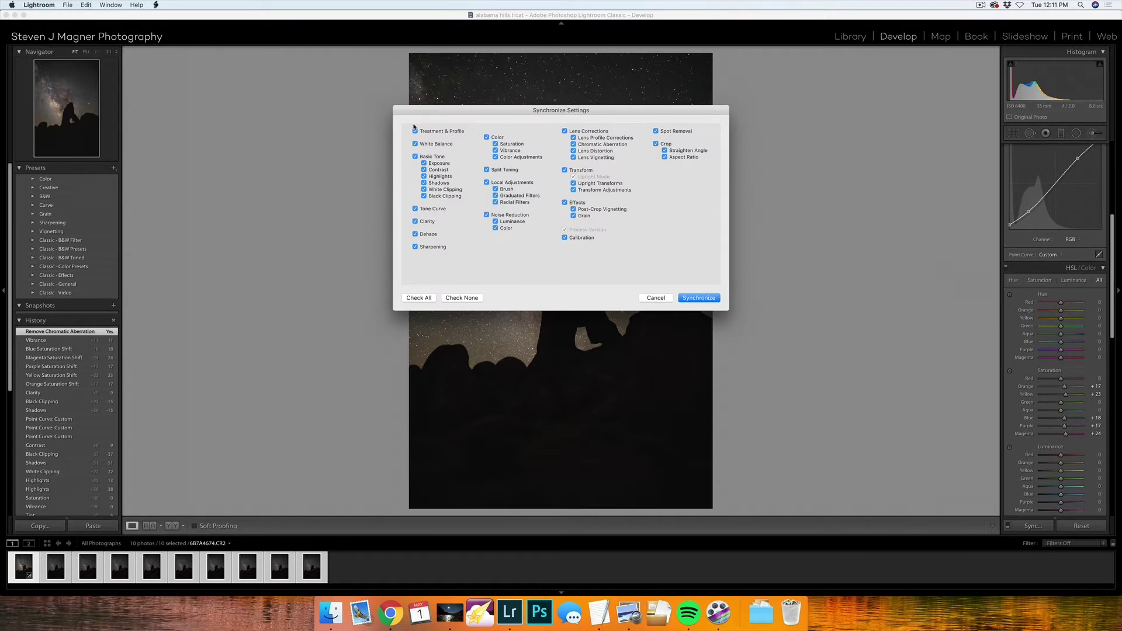
{"action": "left_click", "coordinate": [699, 298]}
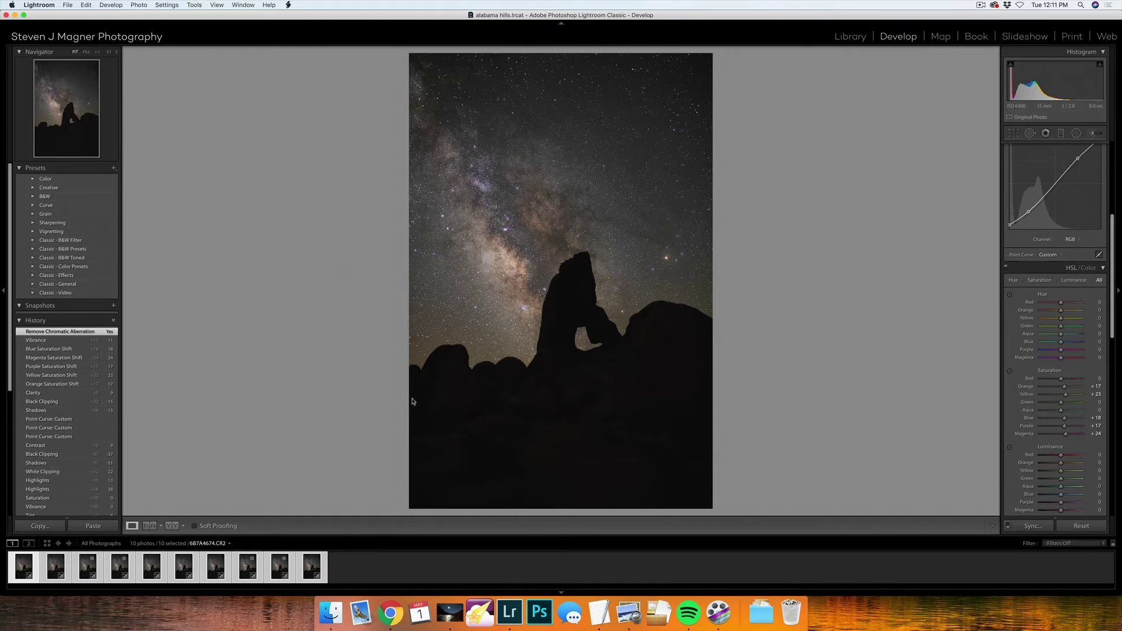
{"action": "left_click", "coordinate": [70, 4]}
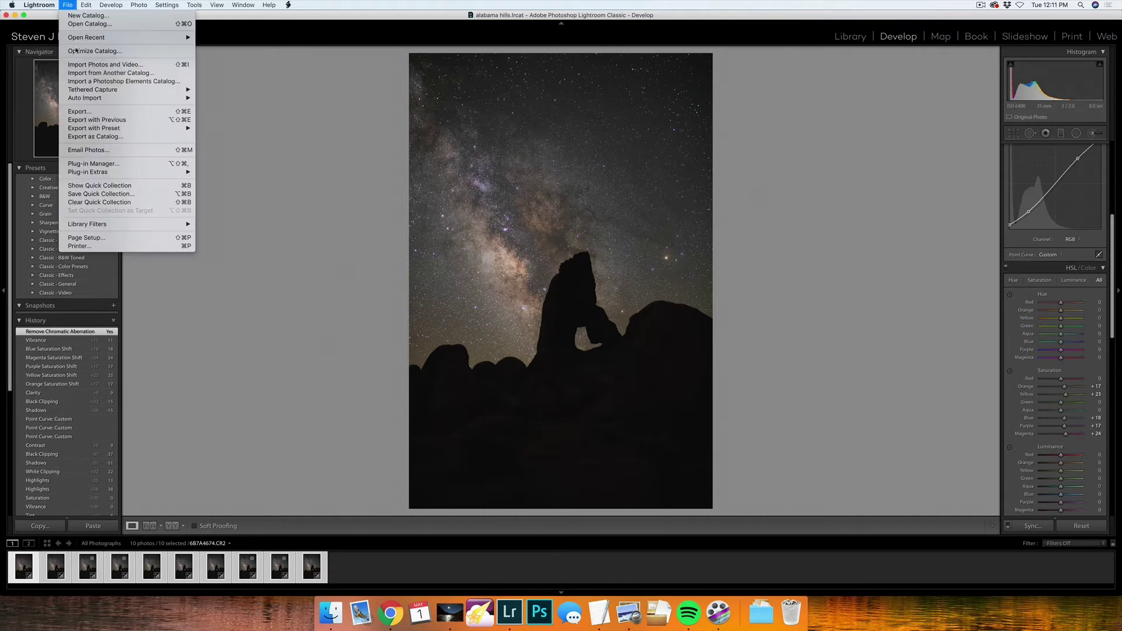
Apply the Print (TIFF) export preset and choose Desktop/Alabama Hills as the destination.
{"action": "left_click", "coordinate": [85, 111]}
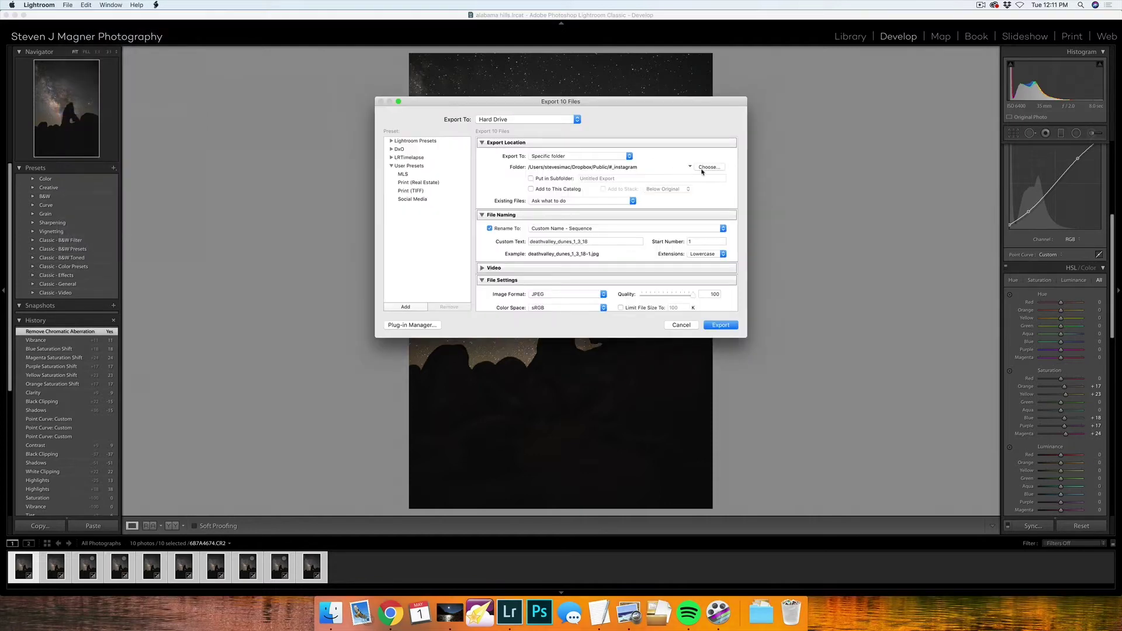
{"action": "left_click", "coordinate": [412, 191]}
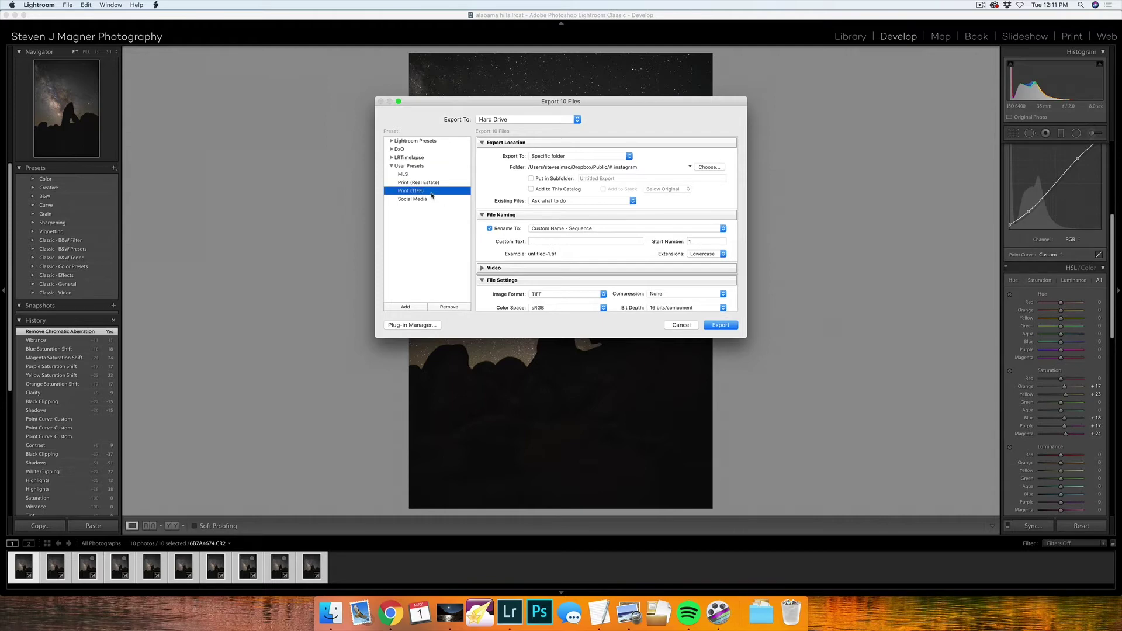
{"action": "left_click", "coordinate": [709, 167]}
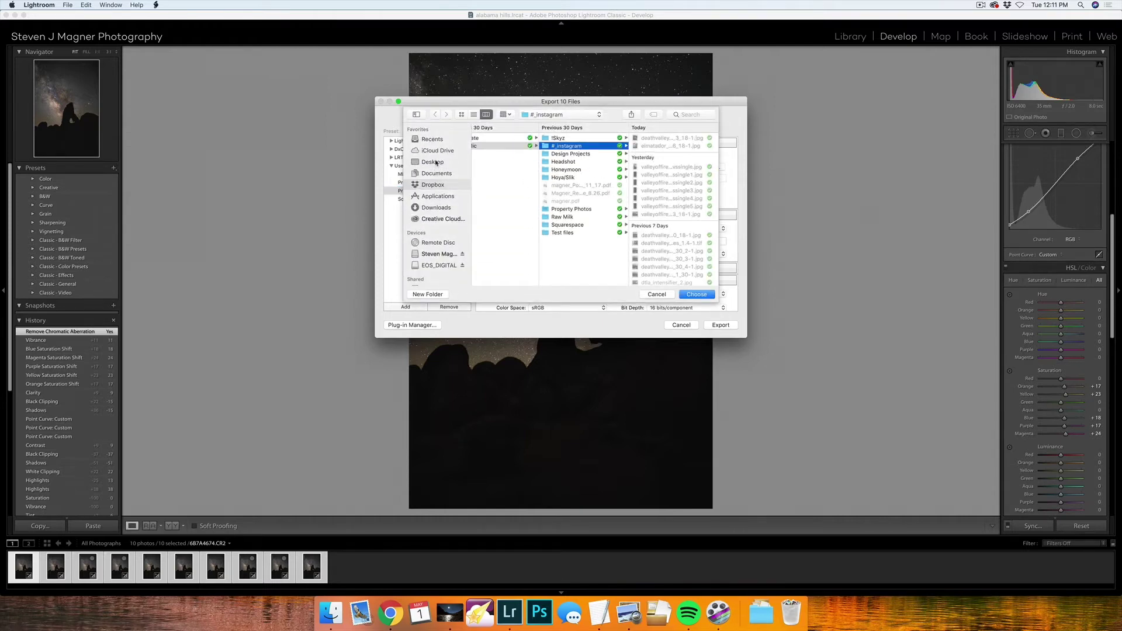
{"action": "left_click", "coordinate": [433, 162]}
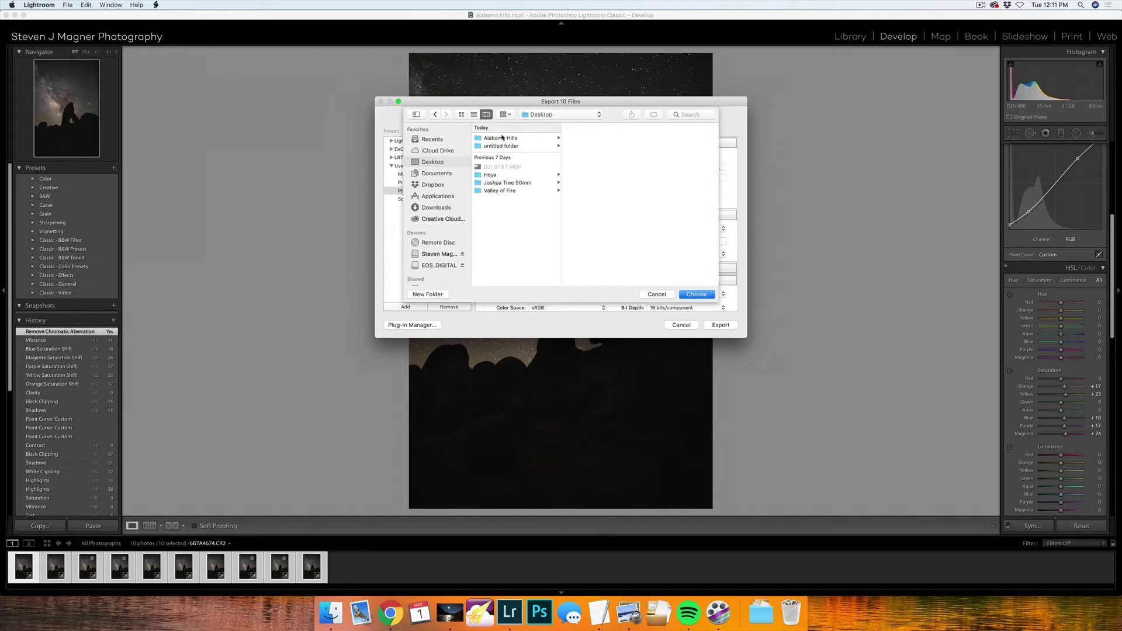
{"action": "left_click", "coordinate": [502, 138]}
{"action": "left_click", "coordinate": [601, 173]}
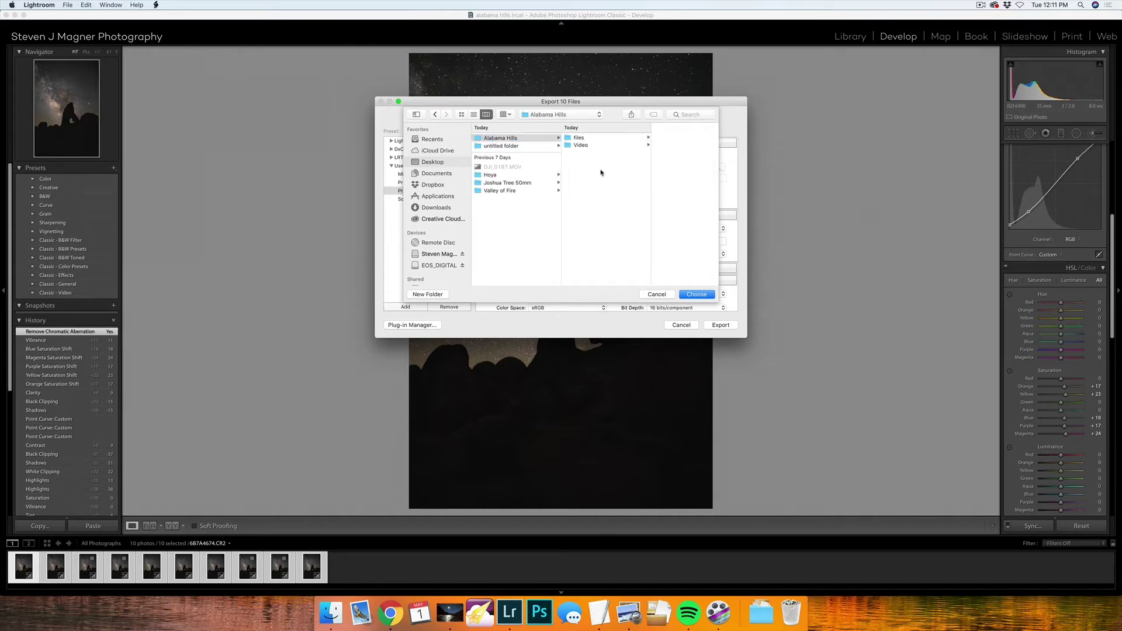
Create a new 'Starry Landscape Stacker' folder and use it as the export folder.
{"action": "left_click", "coordinate": [428, 294]}
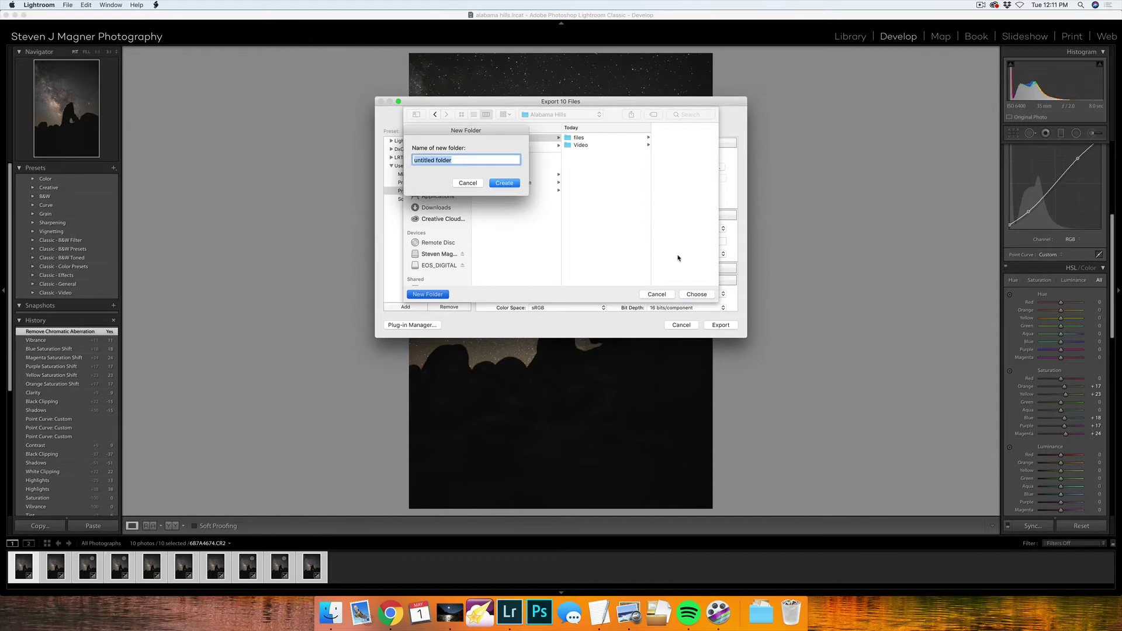
{"action": "type", "text": "Starry Landscape Stacker"}
{"action": "key", "text": "Return"}
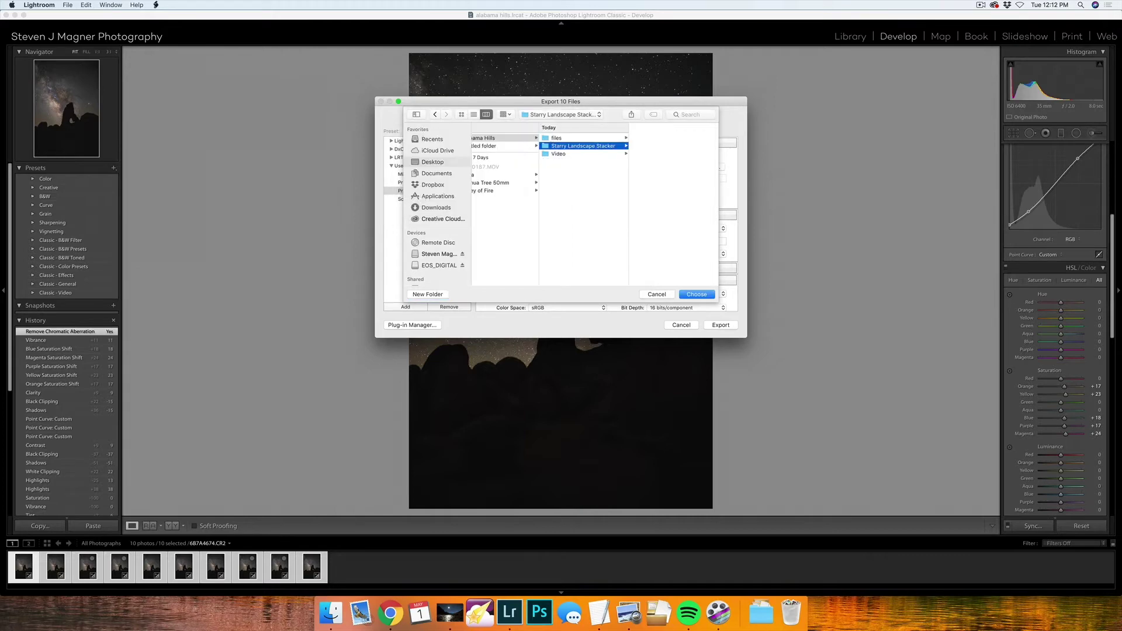
{"action": "left_click", "coordinate": [695, 294]}
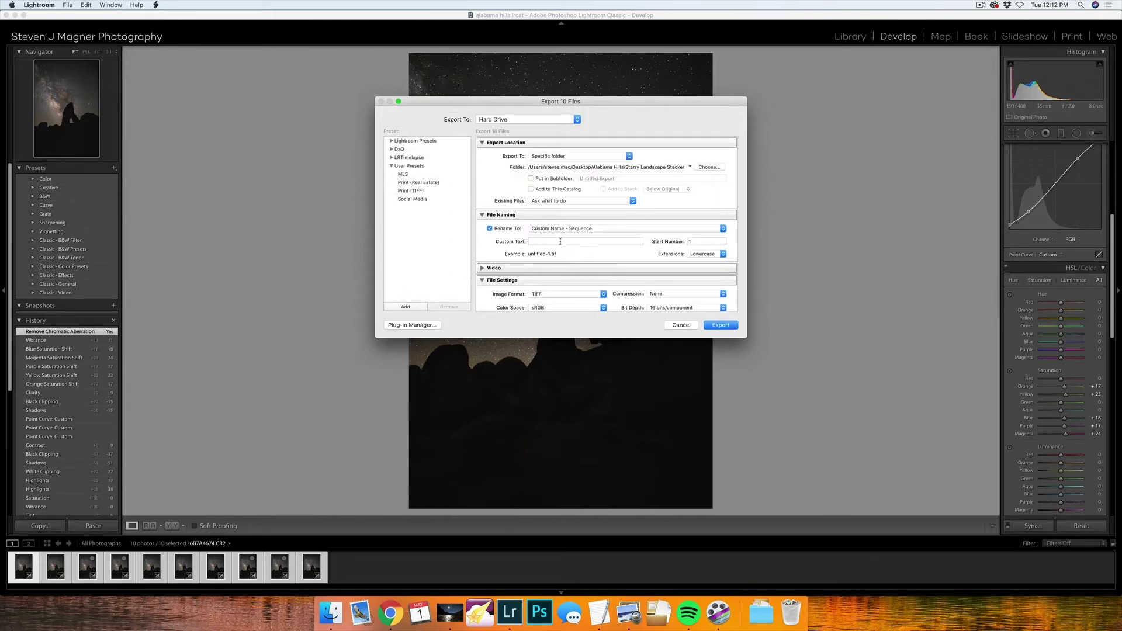
Set the custom file name text to 'alabamahills' and export the ten photos.
{"action": "left_click", "coordinate": [566, 242]}
{"action": "type", "text": "alabamahills"}
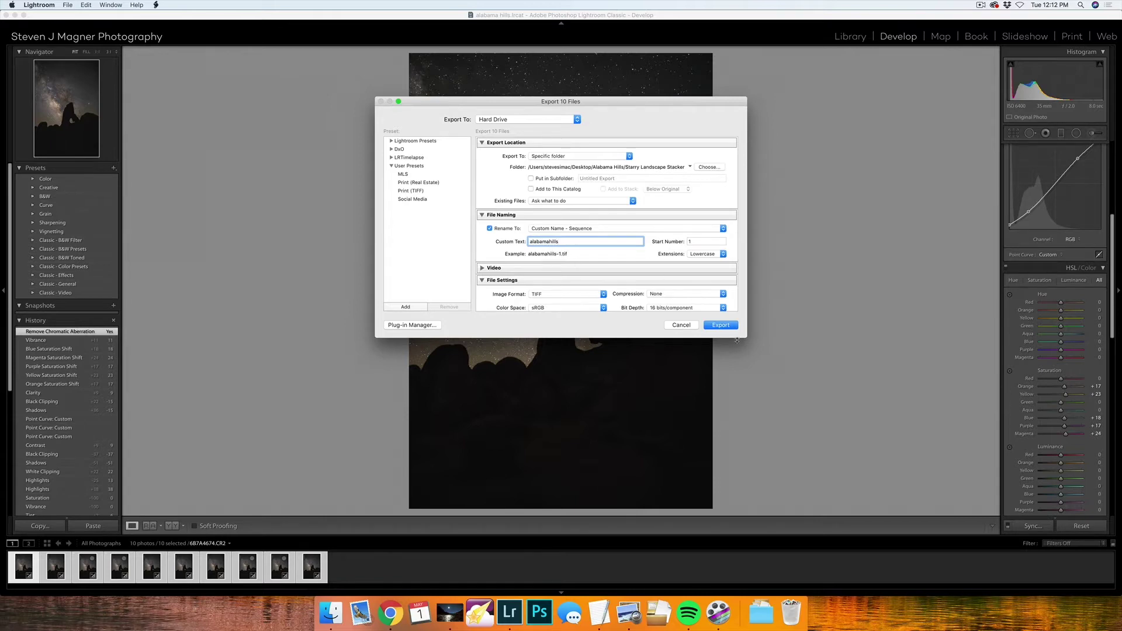
{"action": "left_click", "coordinate": [723, 326]}
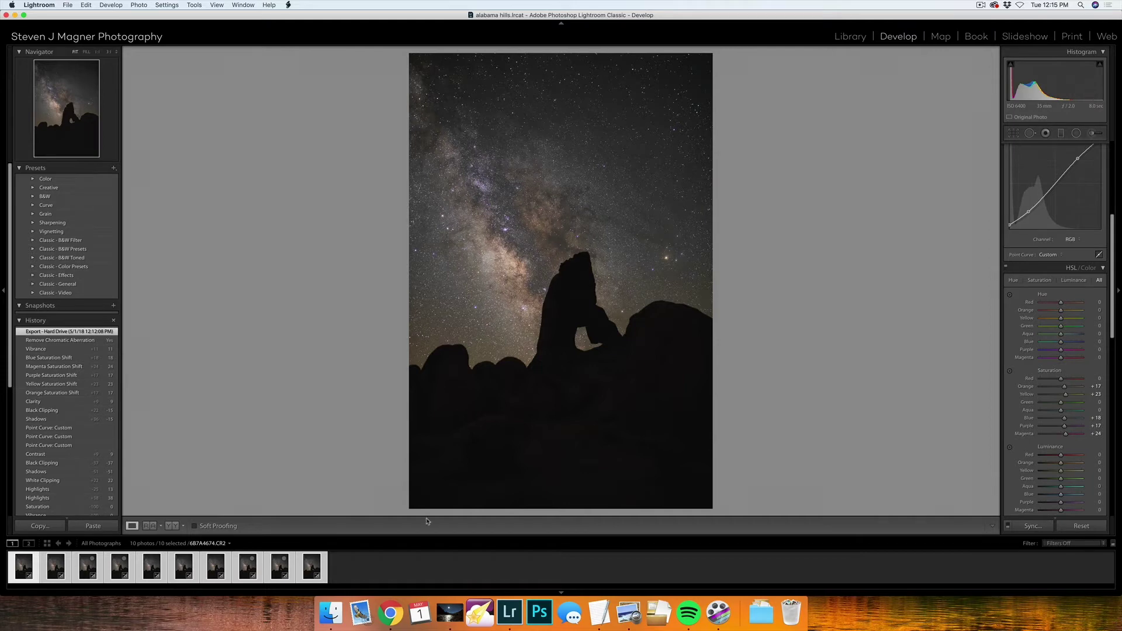
Show the Starry Landscape Stacker folder with alabamahills-1 to -10 TIFFs in Finder.
{"action": "left_click", "coordinate": [337, 610]}
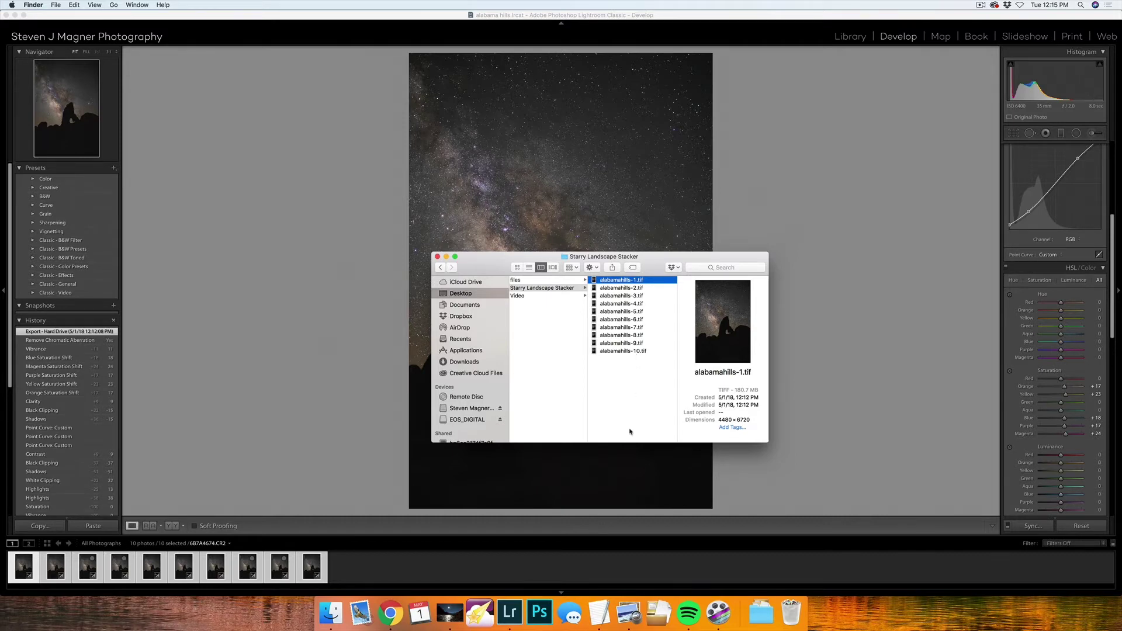
Launch Starry Landscape Stacker and open the ten alabamahills TIFFs for stacking.
{"action": "left_click", "coordinate": [450, 612]}
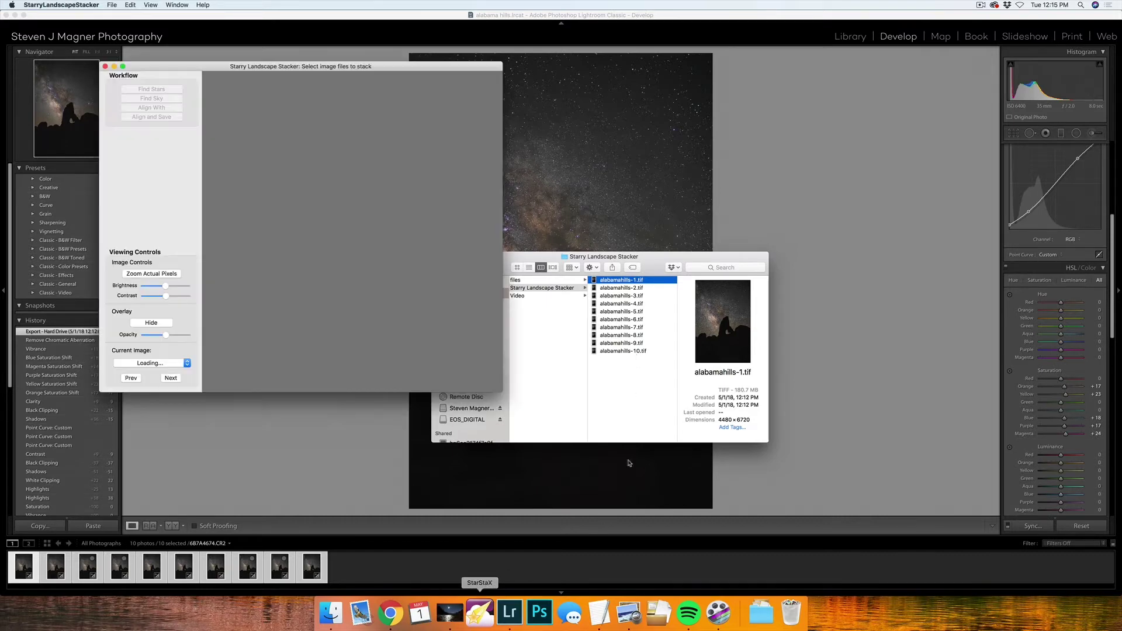
{"action": "left_click_drag", "start_coordinate": [271, 67], "coordinate": [380, 60]}
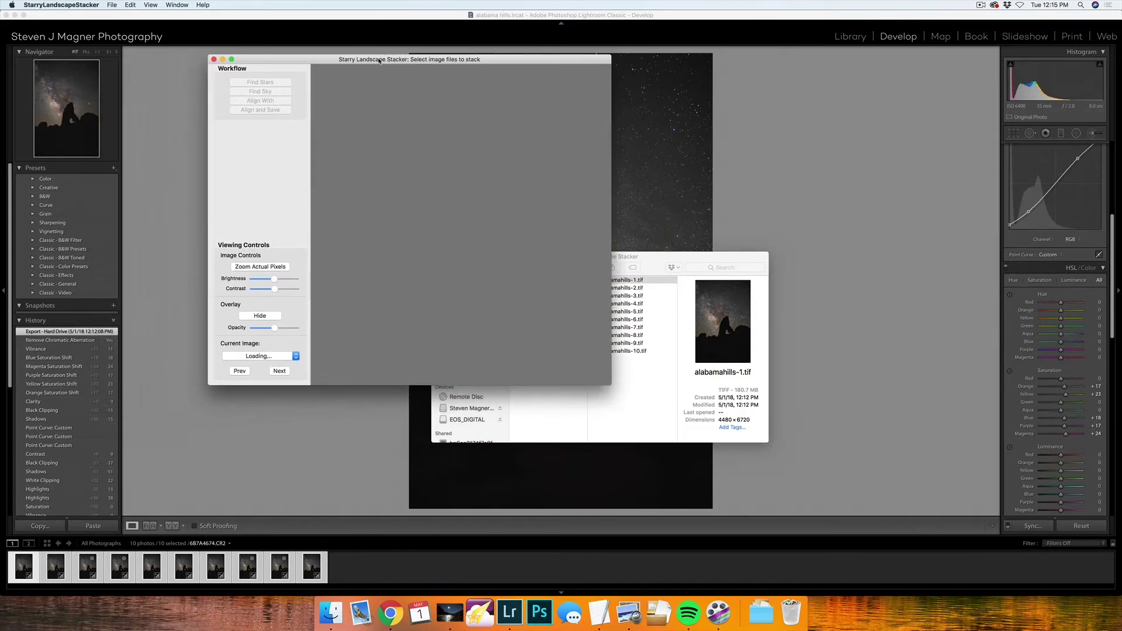
{"action": "left_click", "coordinate": [111, 5]}
{"action": "left_click", "coordinate": [123, 18]}
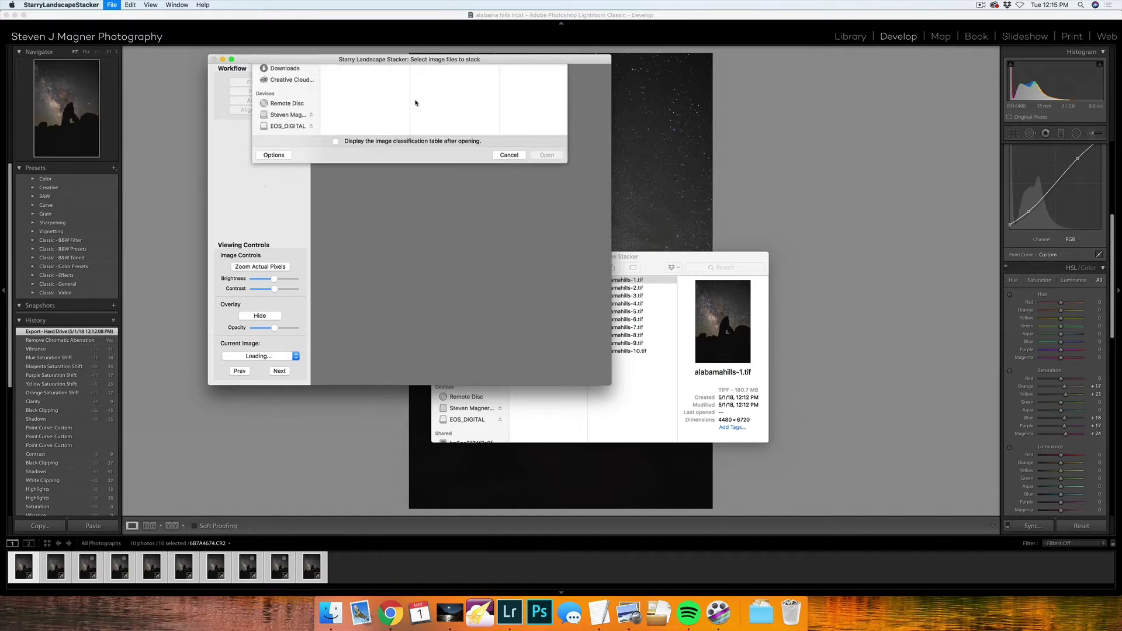
{"action": "left_click", "coordinate": [638, 357]}
{"action": "left_click_drag", "start_coordinate": [639, 357], "coordinate": [484, 150]}
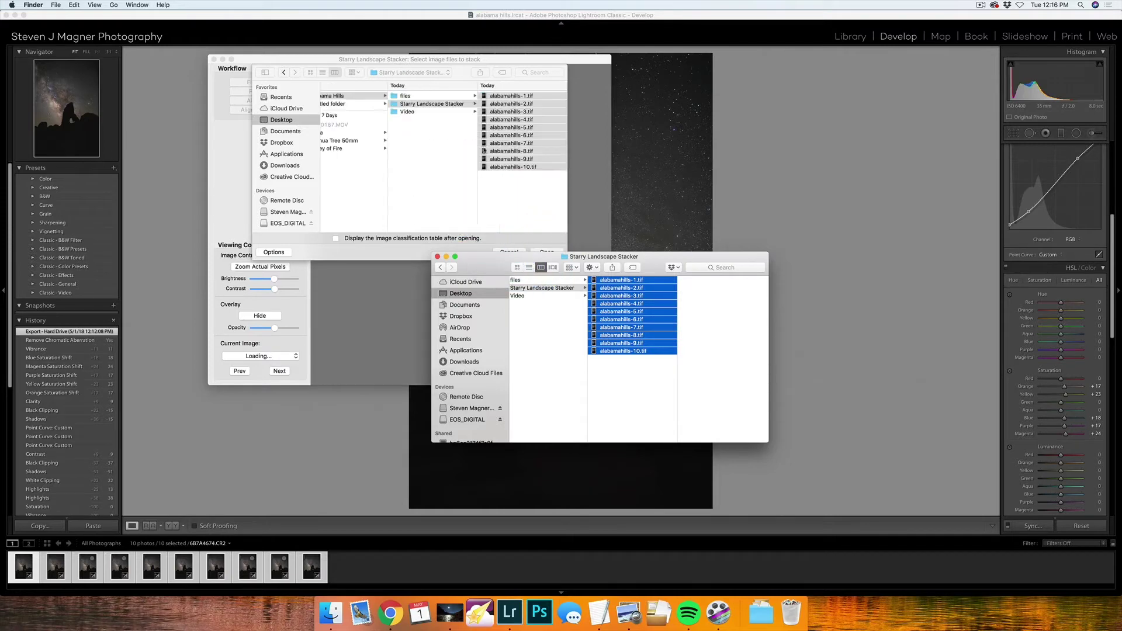
{"action": "left_click", "coordinate": [514, 192]}
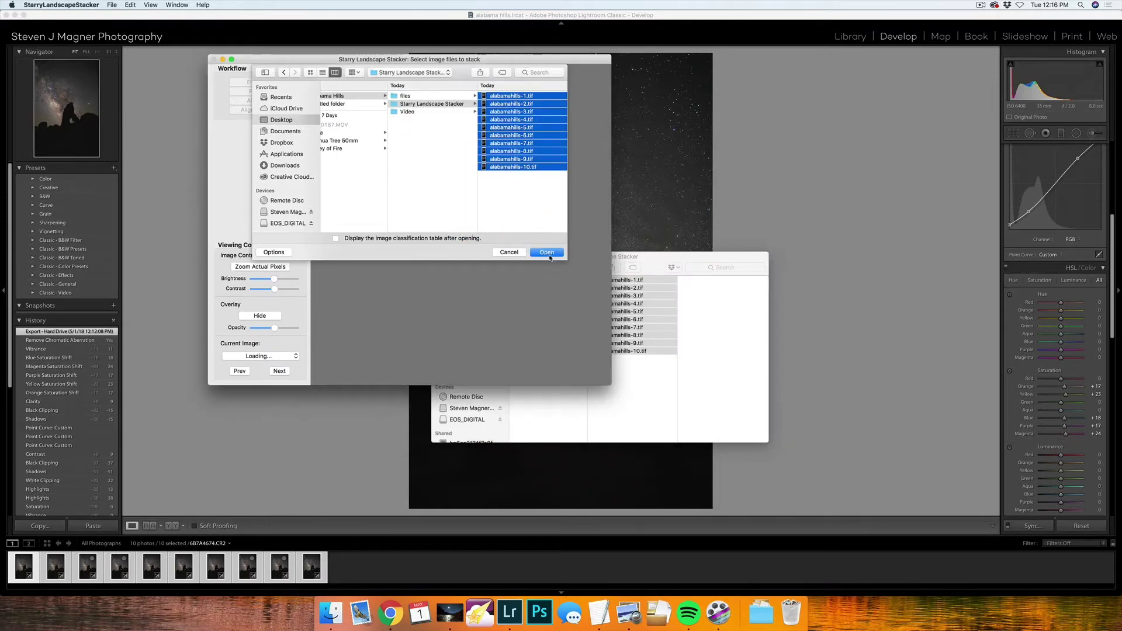
{"action": "left_click", "coordinate": [550, 256]}
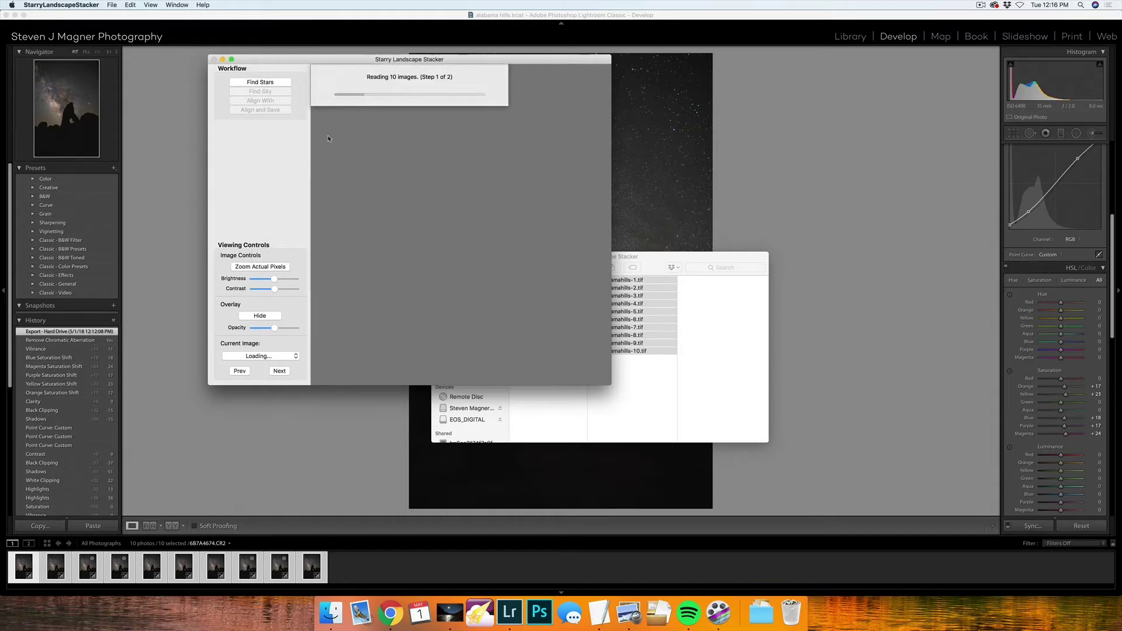
{"action": "left_click", "coordinate": [230, 60]}
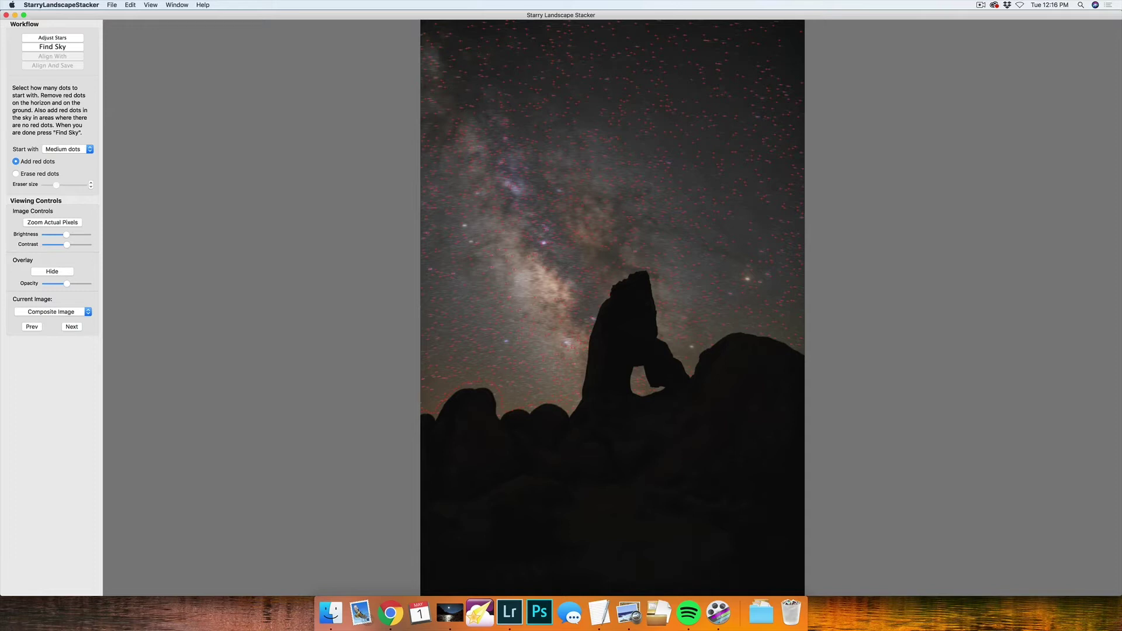
Run Find Sky so the sky above the arch silhouette is masked blue.
{"action": "left_click", "coordinate": [48, 49]}
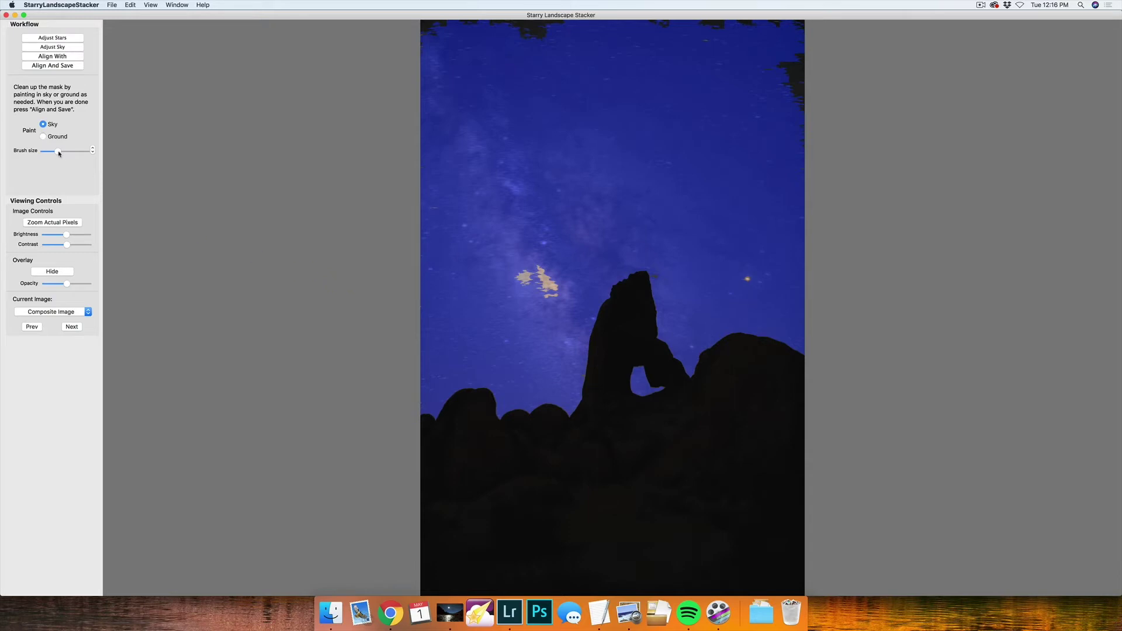
Enlarge the brush and paint the black top-edge patches and the orange Milky Way patch as sky.
{"action": "left_click_drag", "start_coordinate": [59, 153], "coordinate": [74, 150]}
{"action": "mouse_move", "coordinate": [573, 28]}
{"action": "left_mouse_down"}
{"action": "mouse_move", "coordinate": [408, 33]}
{"action": "mouse_move", "coordinate": [802, 32]}
{"action": "mouse_move", "coordinate": [797, 173]}
{"action": "mouse_move", "coordinate": [745, 48]}
{"action": "mouse_move", "coordinate": [775, 196]}
{"action": "mouse_move", "coordinate": [751, 270]}
{"action": "left_mouse_up"}
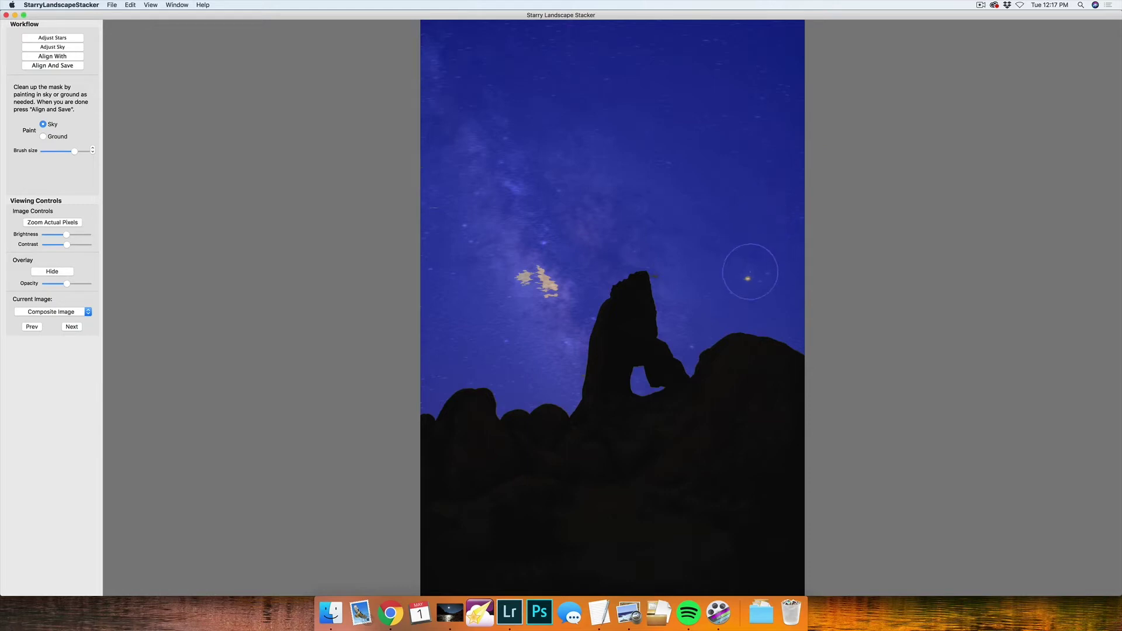
{"action": "left_click_drag", "start_coordinate": [552, 283], "coordinate": [518, 275]}
{"action": "left_click", "coordinate": [49, 152]}
{"action": "left_click_drag", "start_coordinate": [50, 151], "coordinate": [60, 151]}
{"action": "left_click", "coordinate": [57, 65]}
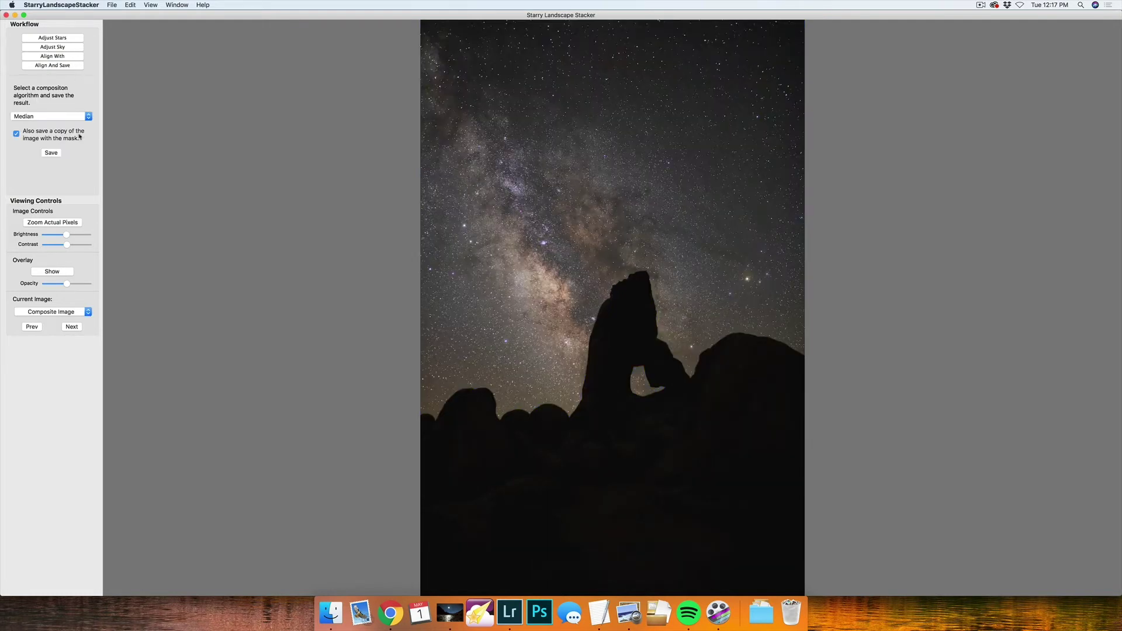
Save the Median composite as alabamahills-1-Median in the Starry Landscape Stacker folder.
{"action": "left_click", "coordinate": [51, 153]}
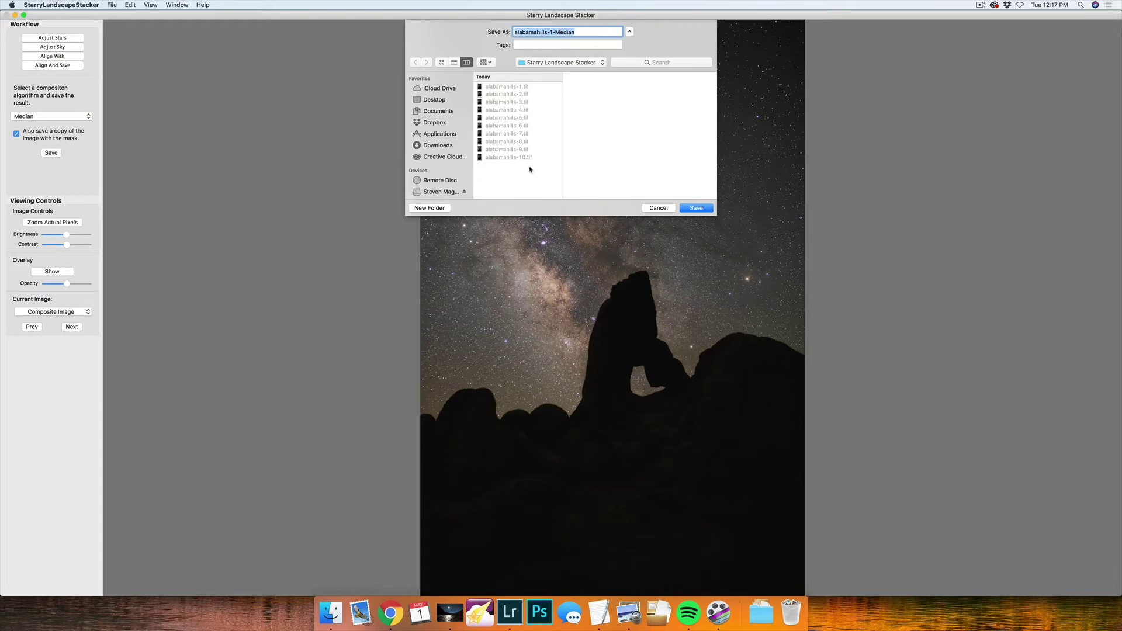
{"action": "left_click", "coordinate": [696, 209]}
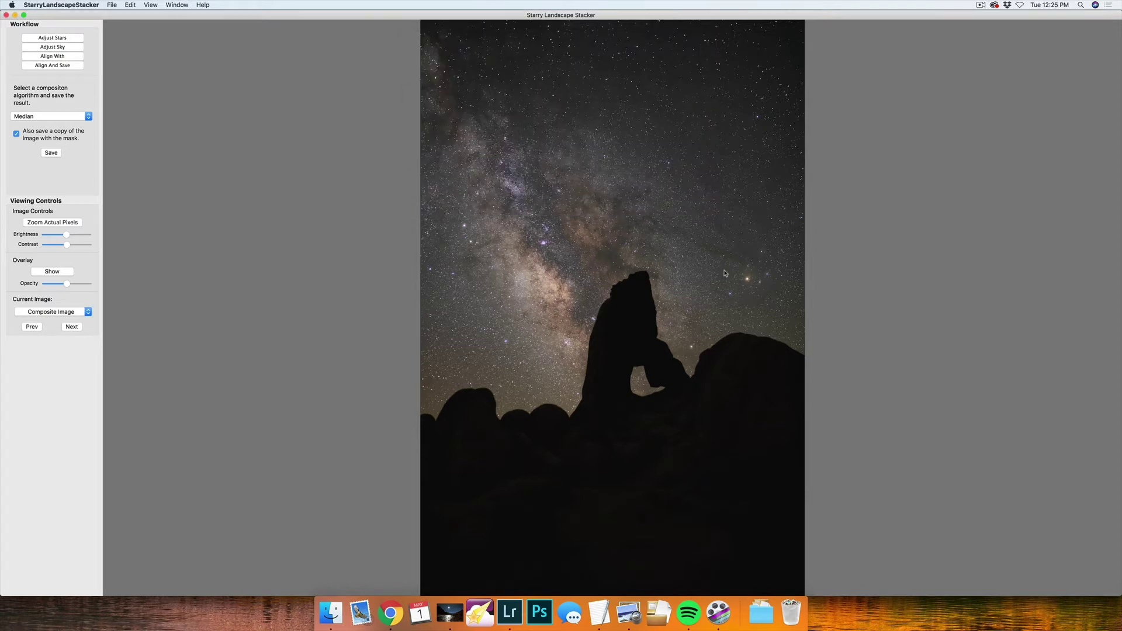
Import the median stack file into the Lightroom Classic catalog.
{"action": "key", "text": "super+Tab"}
{"action": "key", "text": "super+Tab"}
{"action": "key", "text": "super+Tab"}
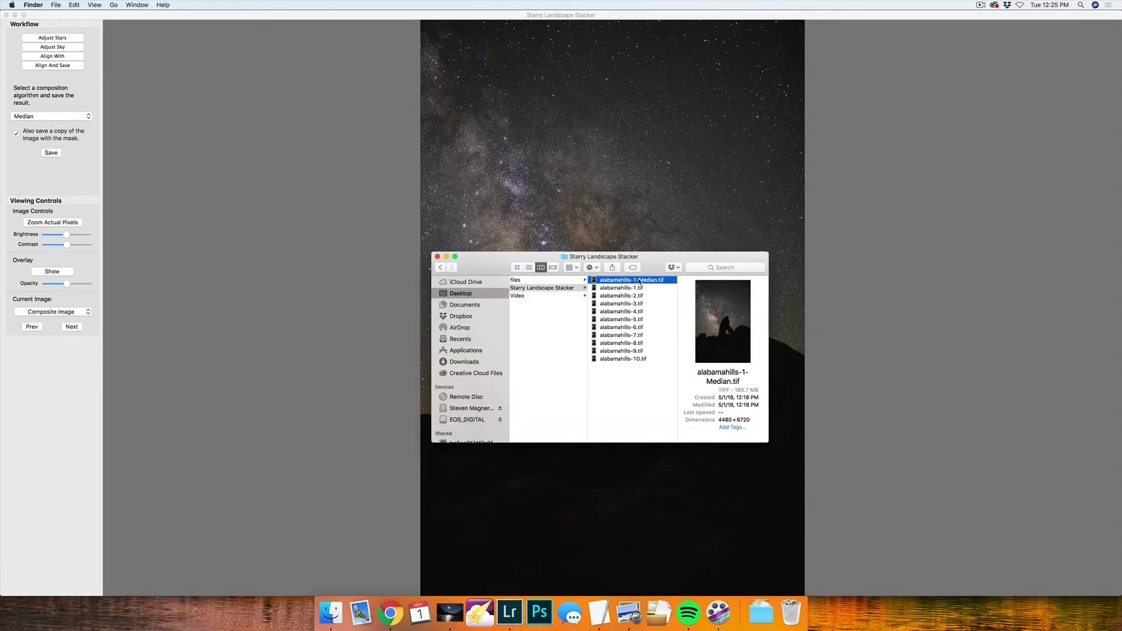
{"action": "left_click_drag", "start_coordinate": [639, 281], "coordinate": [522, 613]}
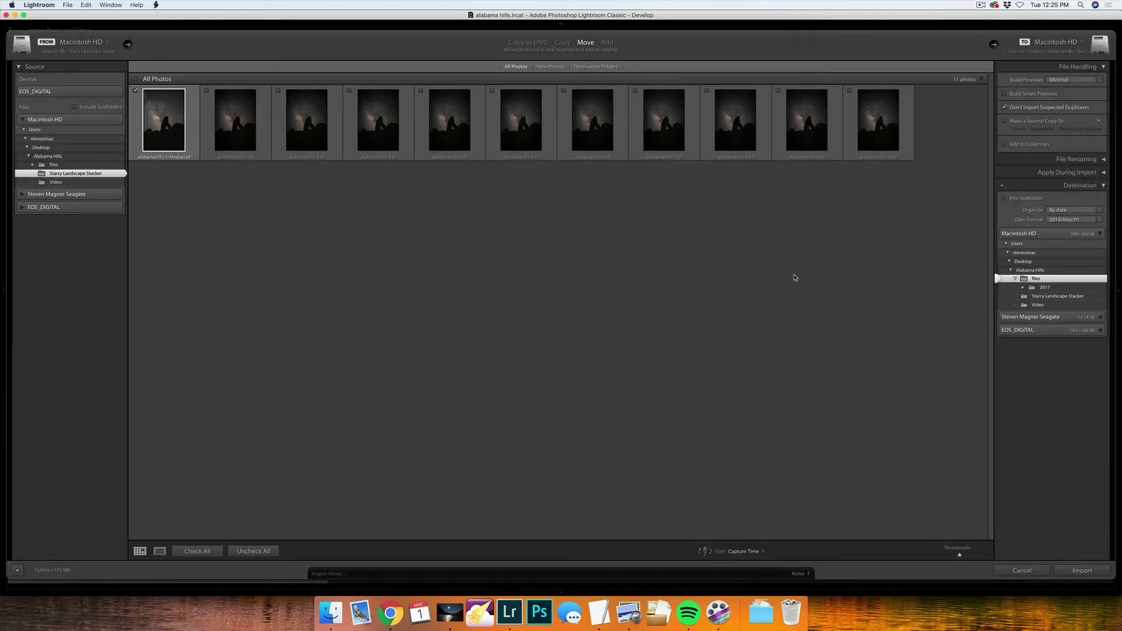
{"action": "left_click", "coordinate": [1091, 572]}
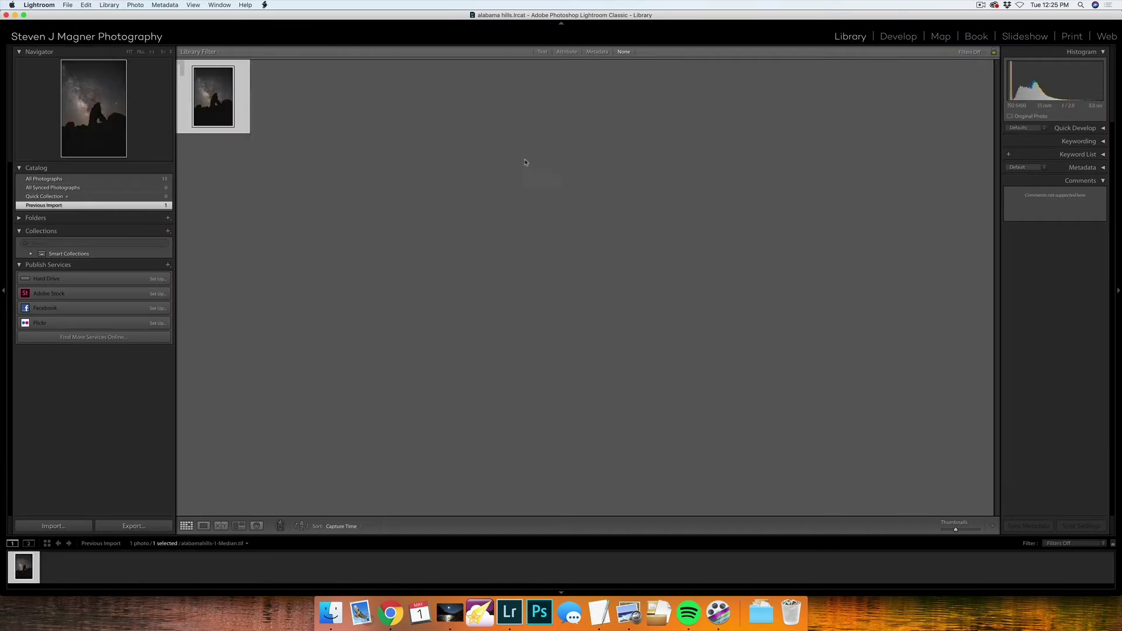
Select the first photo with the median stack and use Edit In > Open as Layers in Photoshop.
{"action": "left_click", "coordinate": [130, 179]}
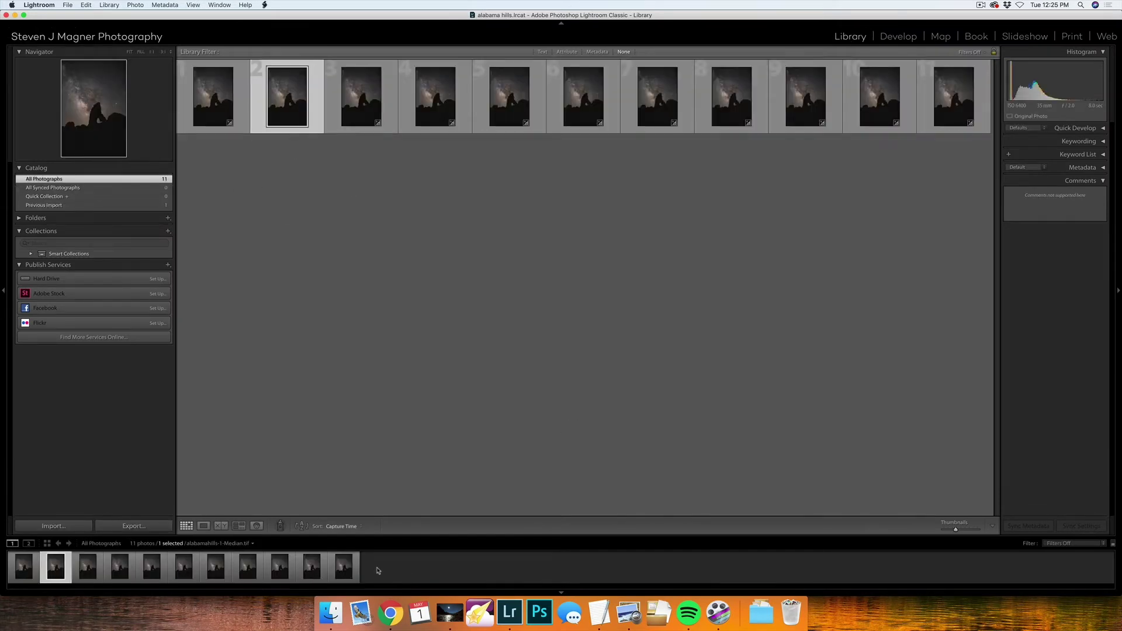
{"action": "left_click", "coordinate": [23, 566], "text": "shift"}
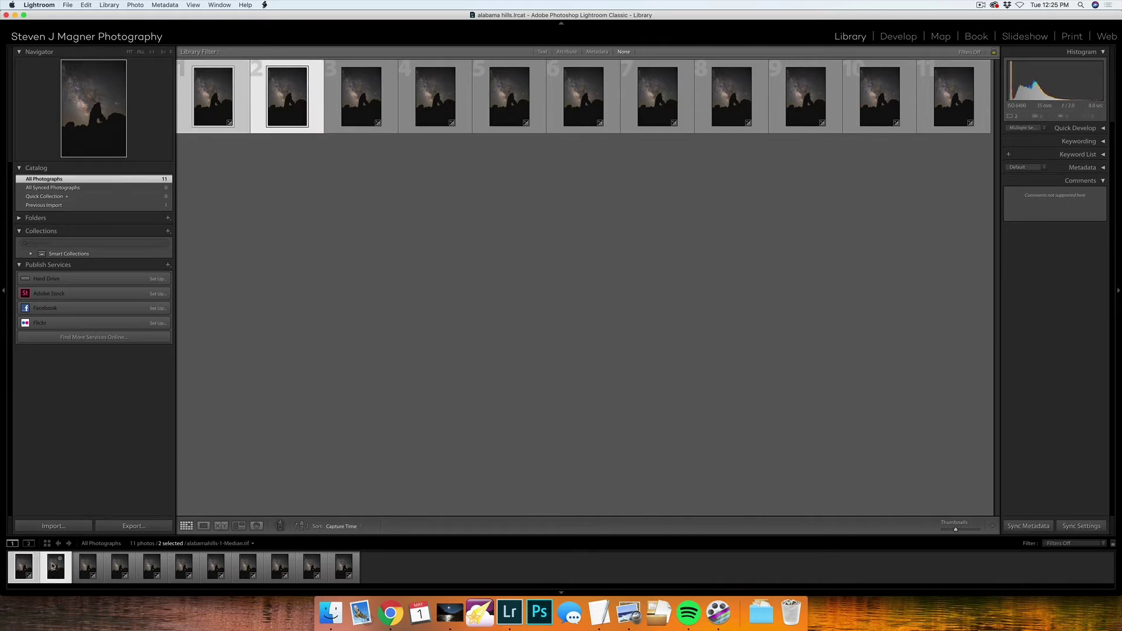
{"action": "right_click", "coordinate": [52, 565]}
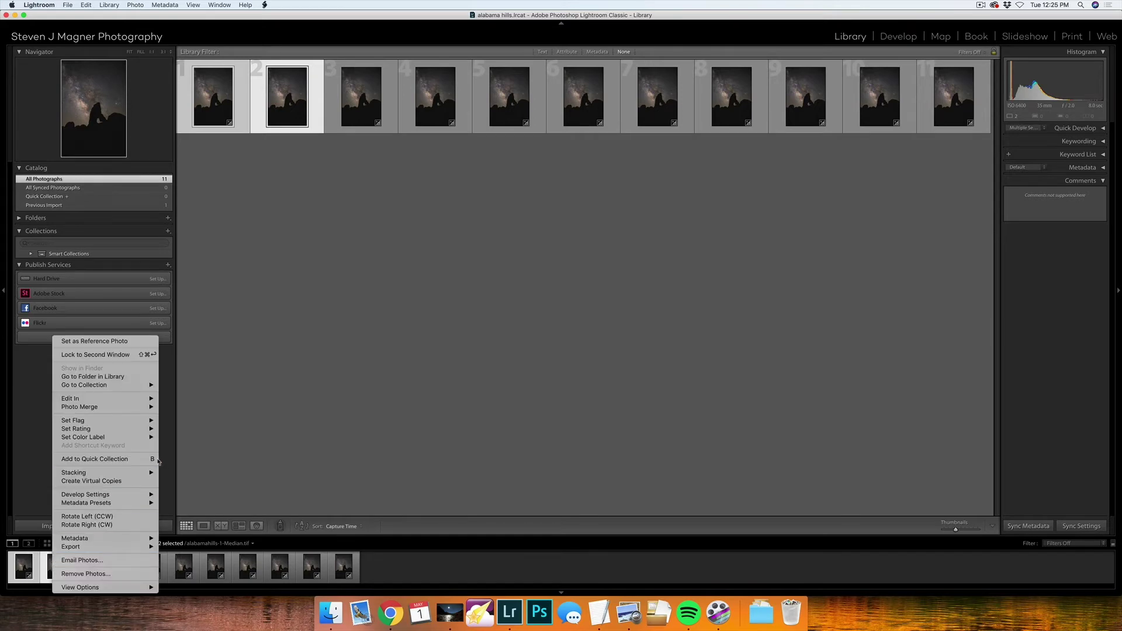
{"action": "left_click", "coordinate": [23, 563]}
{"action": "right_click", "coordinate": [50, 564]}
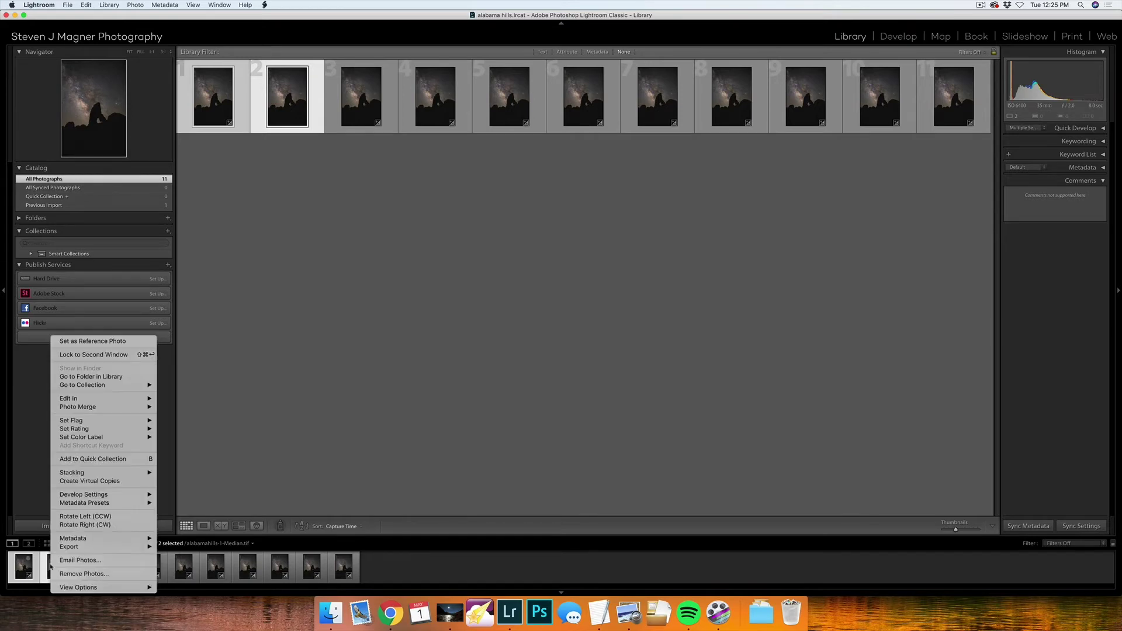
{"action": "mouse_move", "coordinate": [99, 402]}
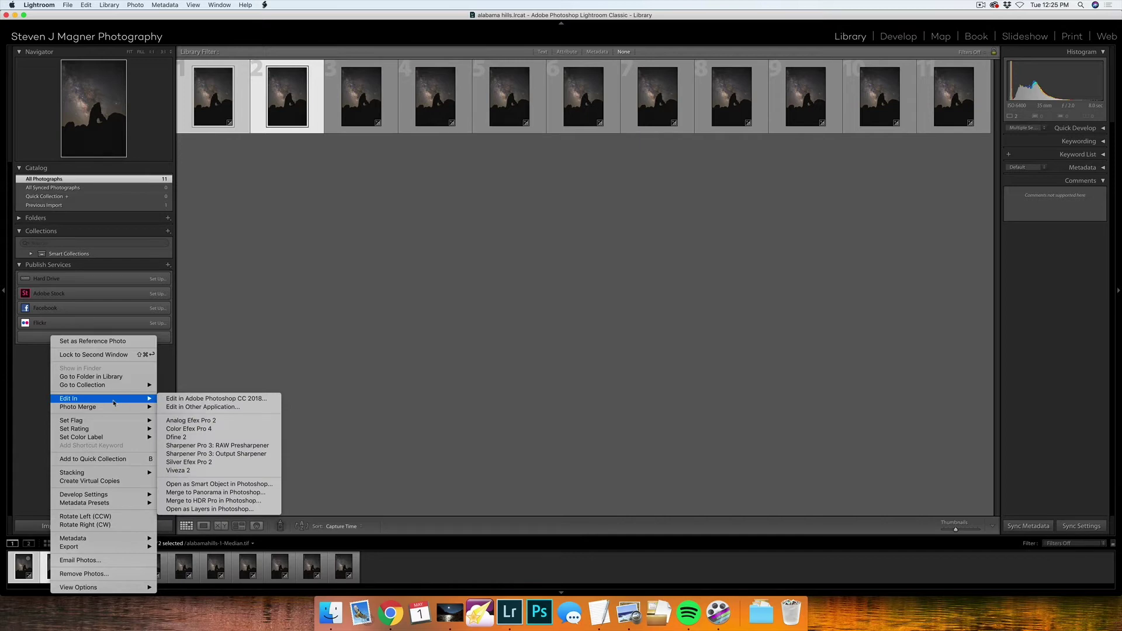
{"action": "left_click", "coordinate": [239, 509]}
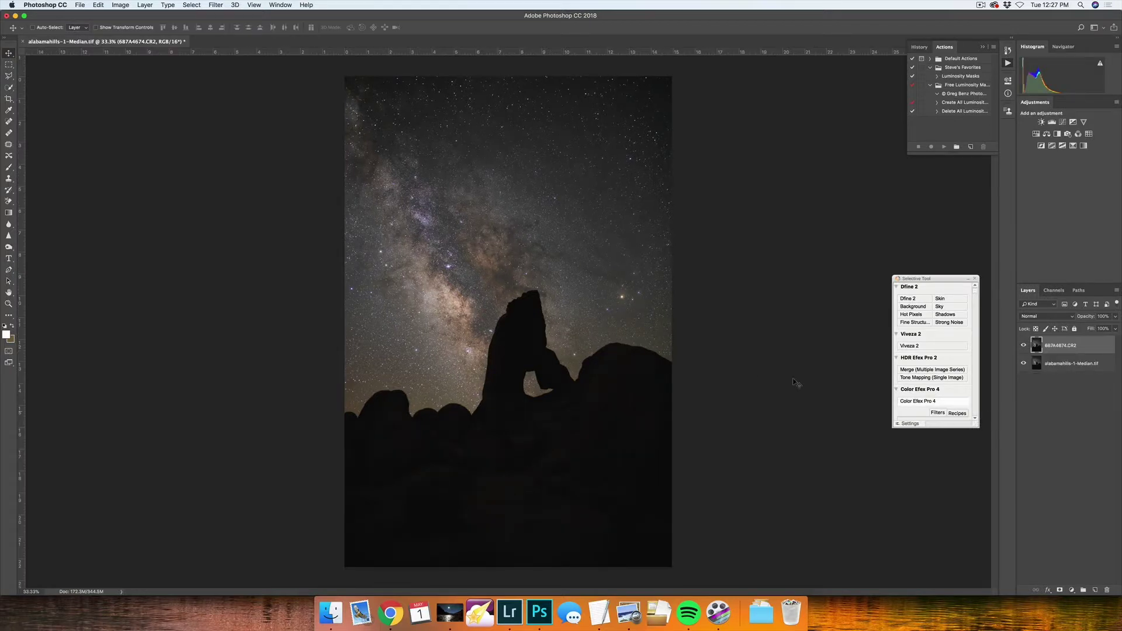
Mask the top 6B7A4674.CR2 layer with a half-width rectangular selection, then zoom in on the arch.
{"action": "left_click", "coordinate": [8, 64]}
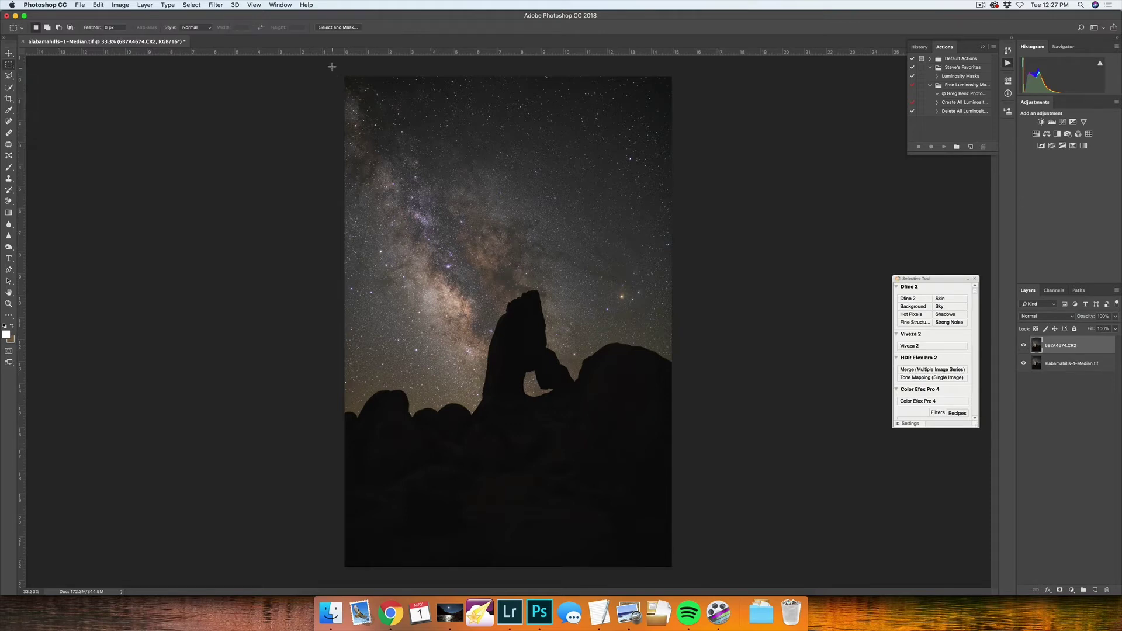
{"action": "left_click_drag", "start_coordinate": [331, 67], "coordinate": [509, 589]}
{"action": "left_click", "coordinate": [1059, 590]}
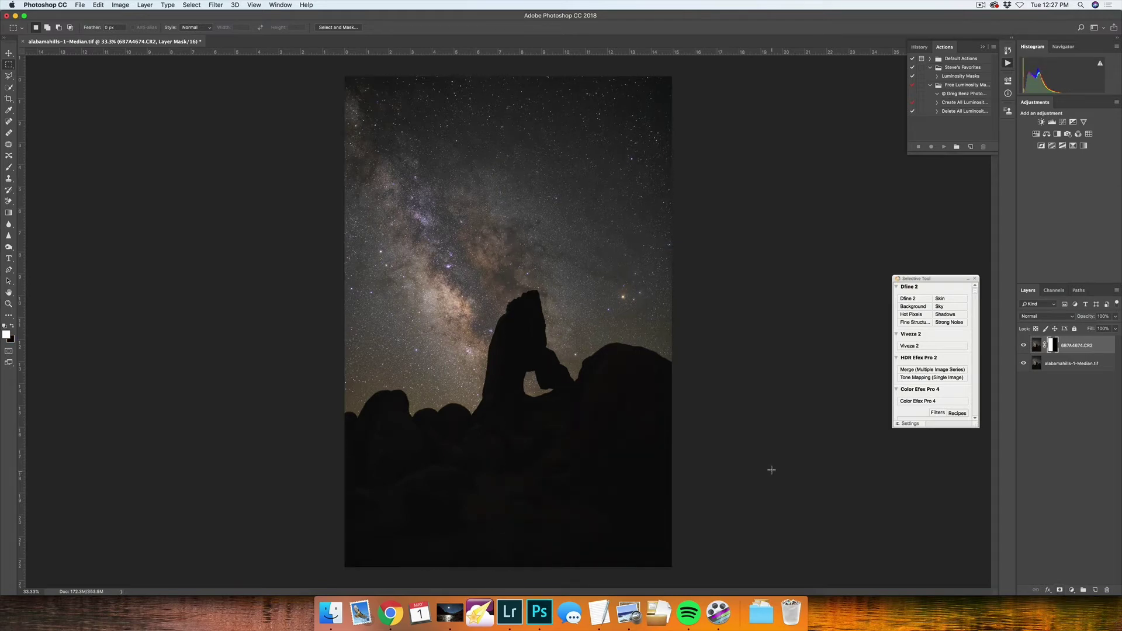
{"action": "key", "text": "z"}
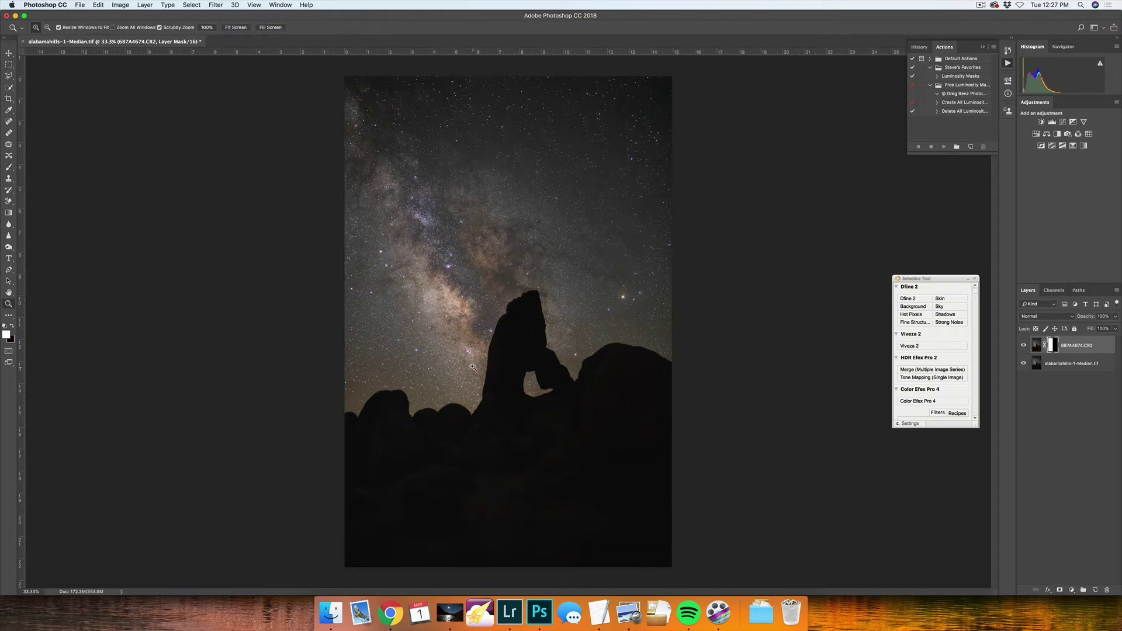
{"action": "left_click_drag", "start_coordinate": [472, 366], "coordinate": [619, 393]}
Zoom between 100% and 400% and pan the sky to compare star noise on both sides of the mask.
{"action": "scroll", "coordinate": [618, 393], "scroll_direction": "down", "scroll_amount": 5}
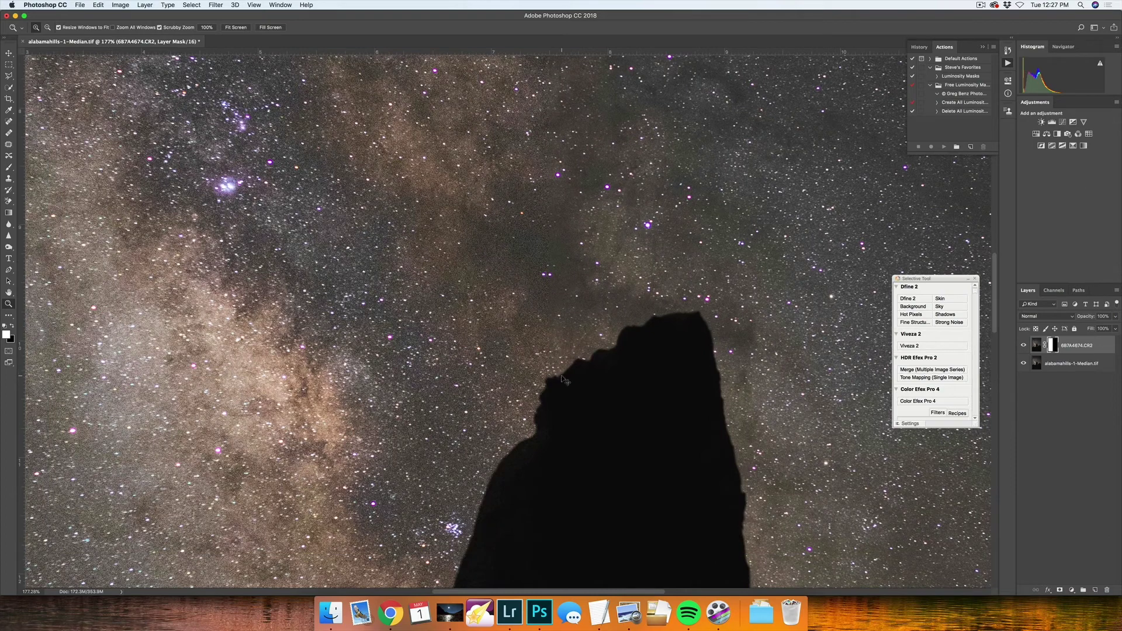
{"action": "key", "text": "super+equal"}
{"action": "key", "text": "super+equal"}
{"action": "key", "text": "super+equal"}
{"action": "scroll", "coordinate": [562, 375], "scroll_direction": "right", "scroll_amount": 5}
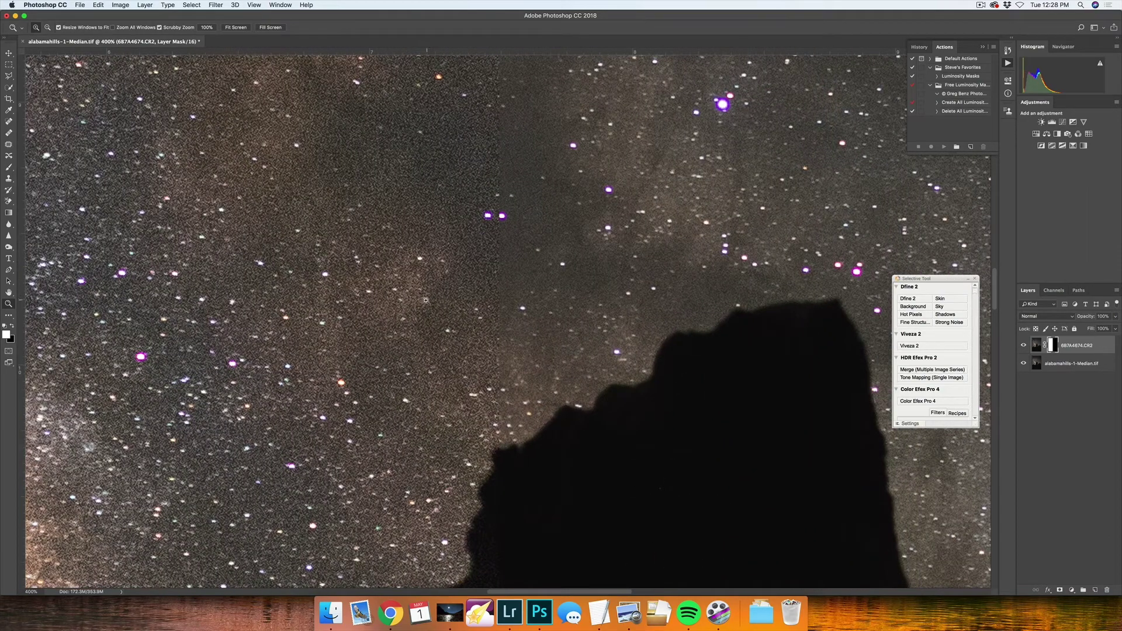
{"action": "key", "text": "v"}
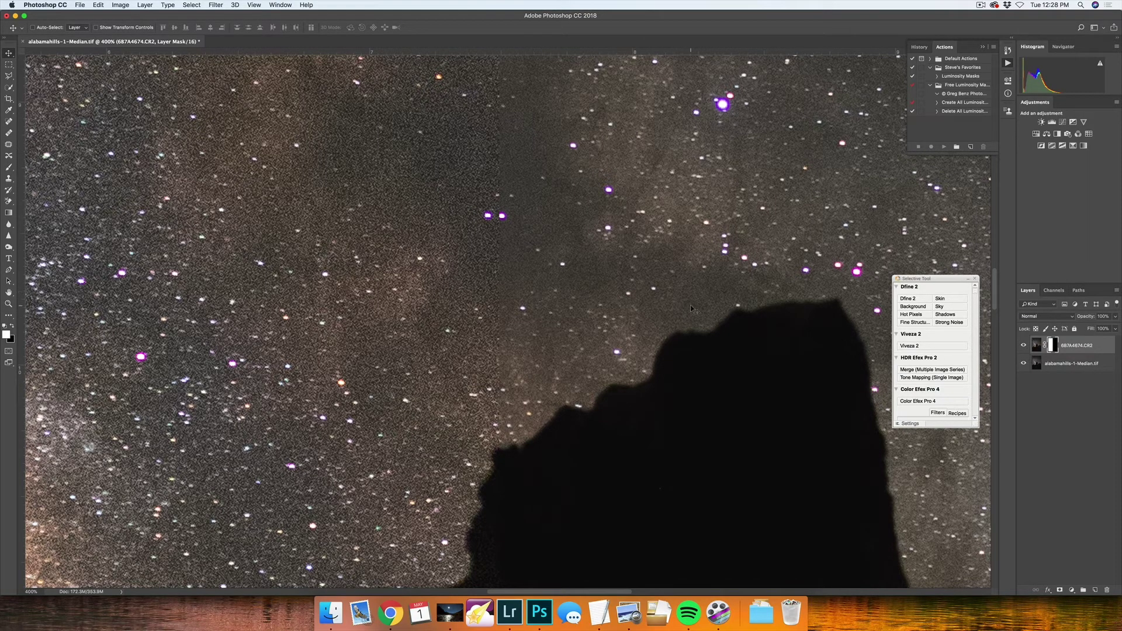
{"action": "key", "text": "super+minus"}
{"action": "key", "text": "super+minus"}
{"action": "key", "text": "super+minus"}
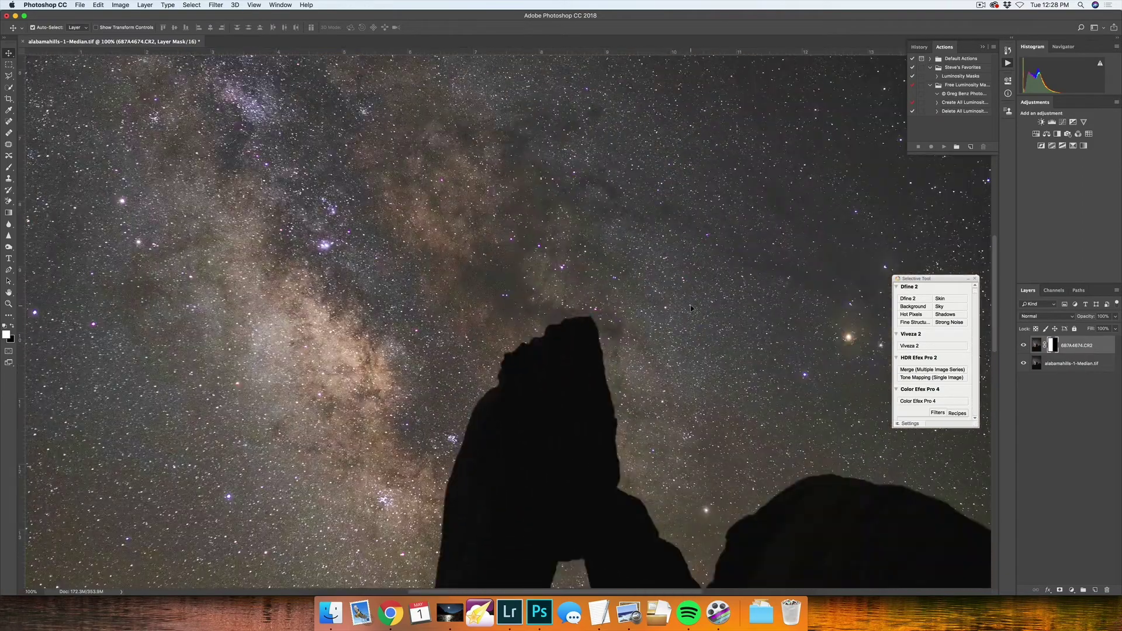
{"action": "key", "text": "super+plus"}
{"action": "key", "text": "super+plus"}
{"action": "key", "text": "super+plus"}
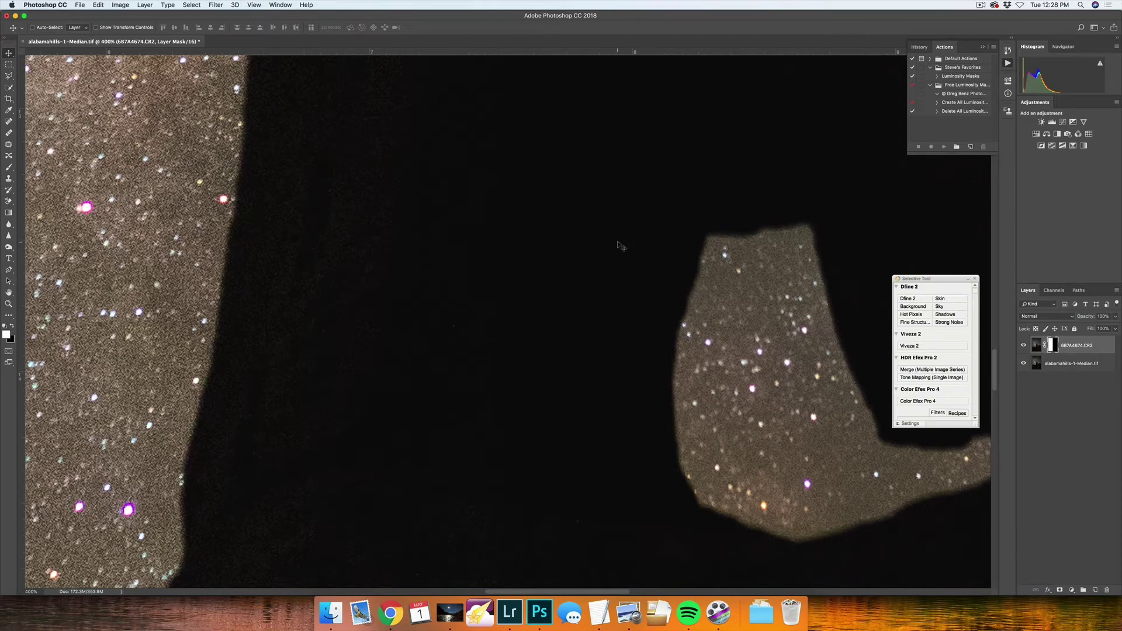
{"action": "scroll", "coordinate": [620, 244], "scroll_direction": "down", "scroll_amount": 10}
{"action": "scroll", "coordinate": [624, 343], "scroll_direction": "up", "scroll_amount": 1}
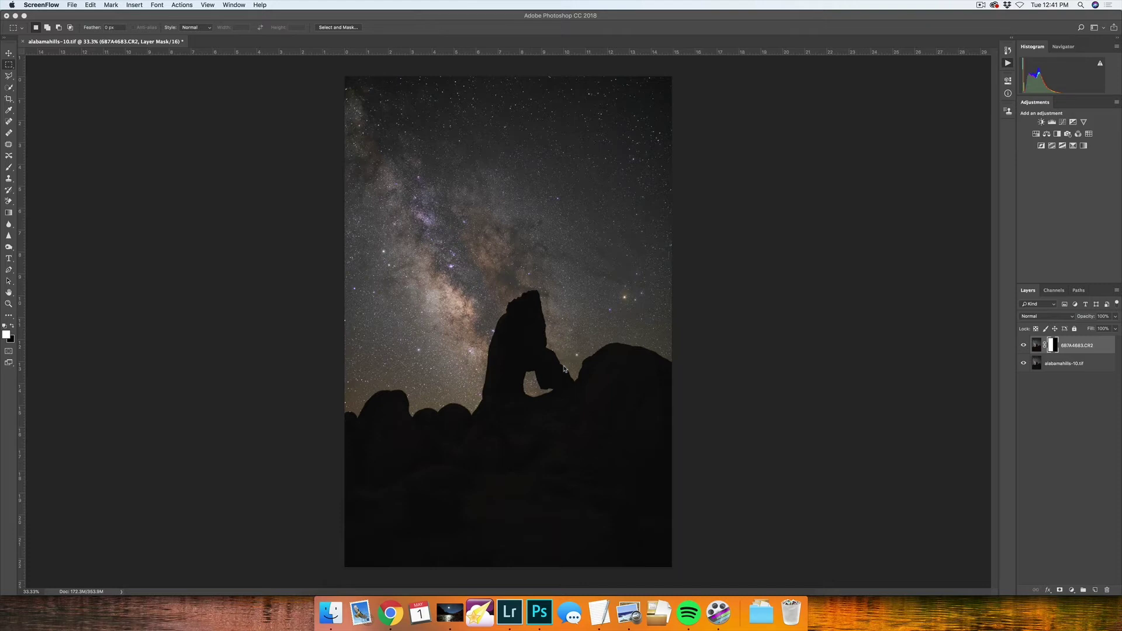
Close the Photoshop comparison document with Don't Save.
{"action": "left_click", "coordinate": [24, 45]}
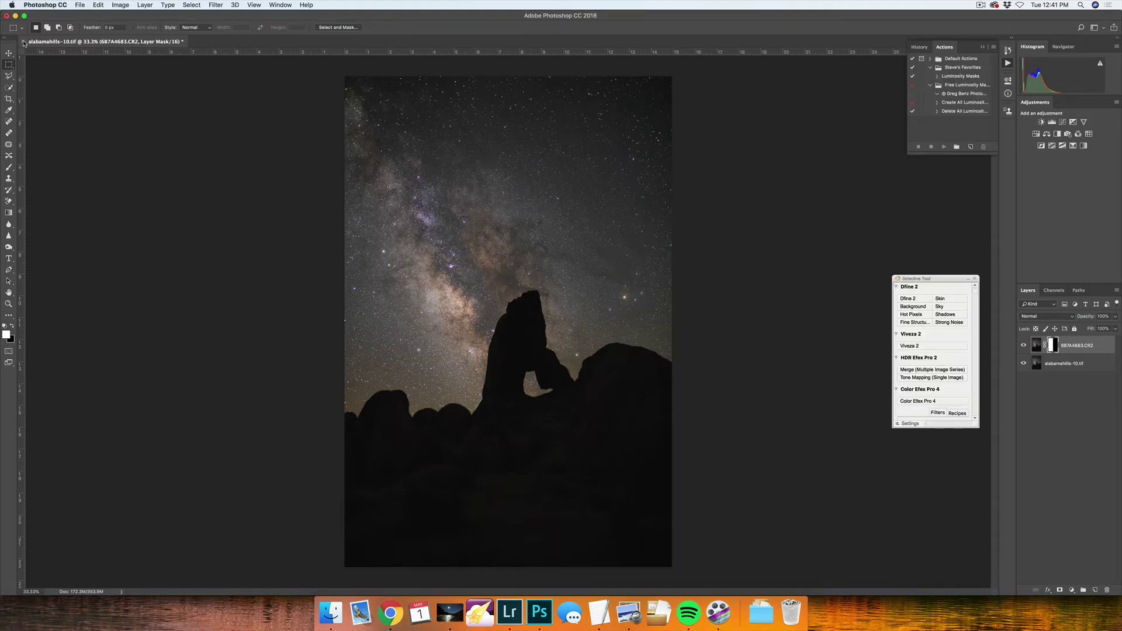
{"action": "left_click", "coordinate": [23, 42]}
{"action": "left_click", "coordinate": [542, 197]}
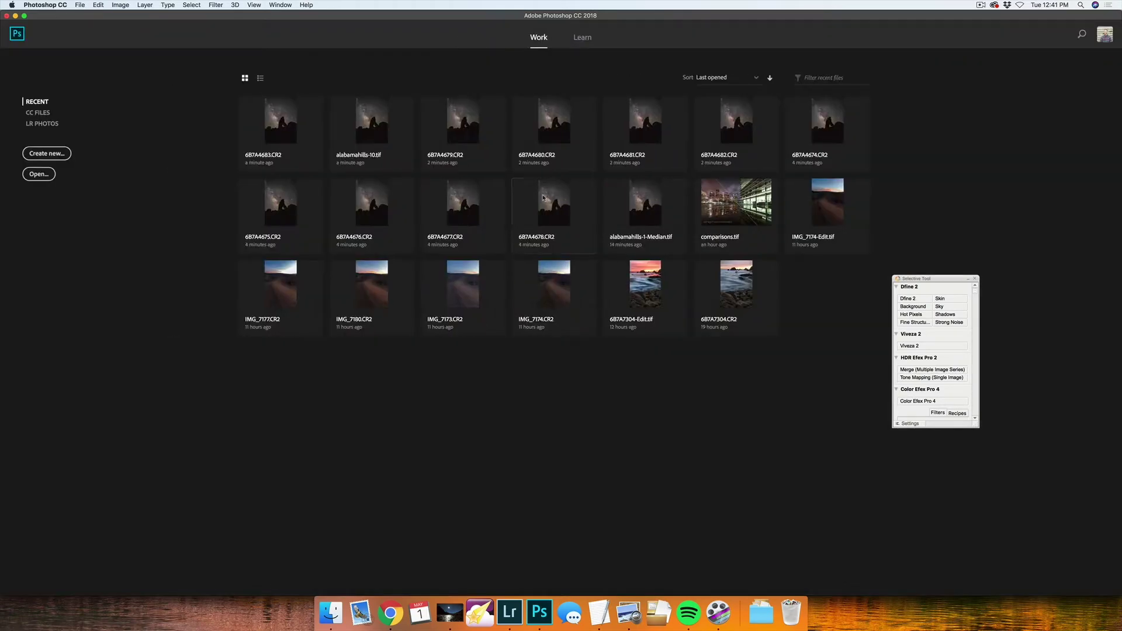
In Lightroom, select photos 6B7A4674–6B7A4683 and open them as layers in Photoshop.
{"action": "key", "text": "super+Tab"}
{"action": "key", "text": "Tab"}
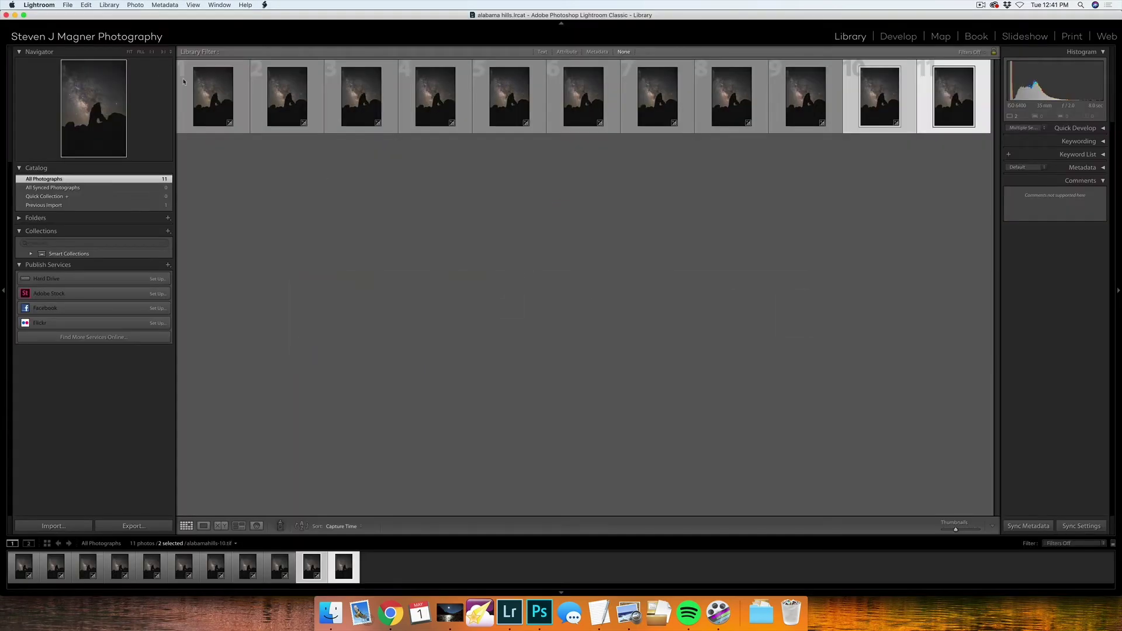
{"action": "left_click", "coordinate": [187, 87]}
{"action": "left_click", "coordinate": [866, 97], "text": "shift"}
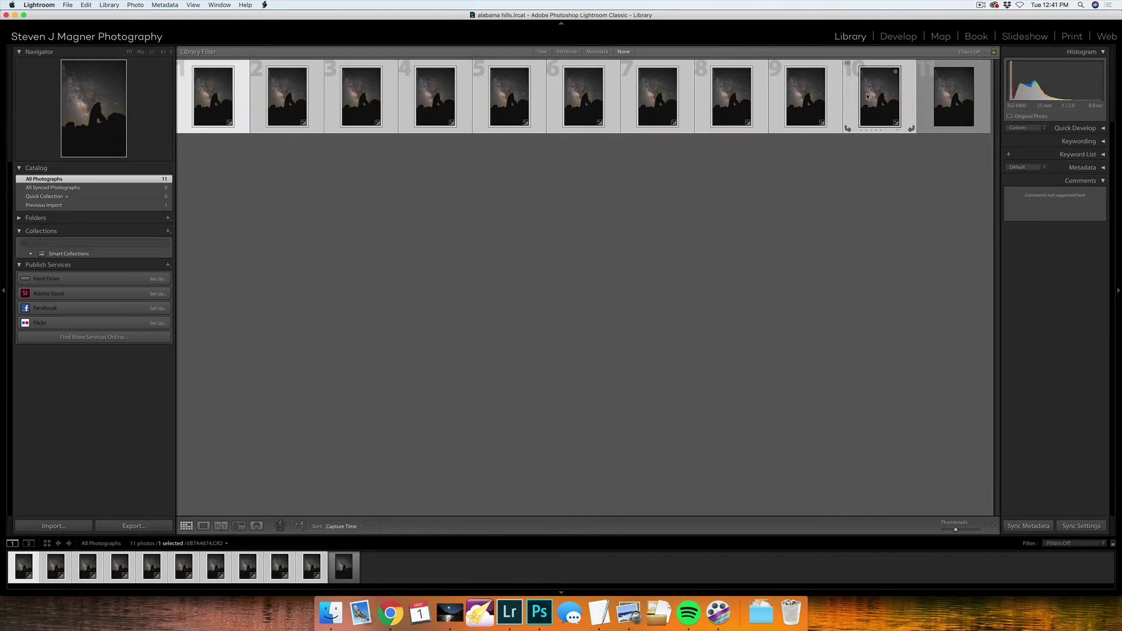
{"action": "right_click", "coordinate": [577, 106]}
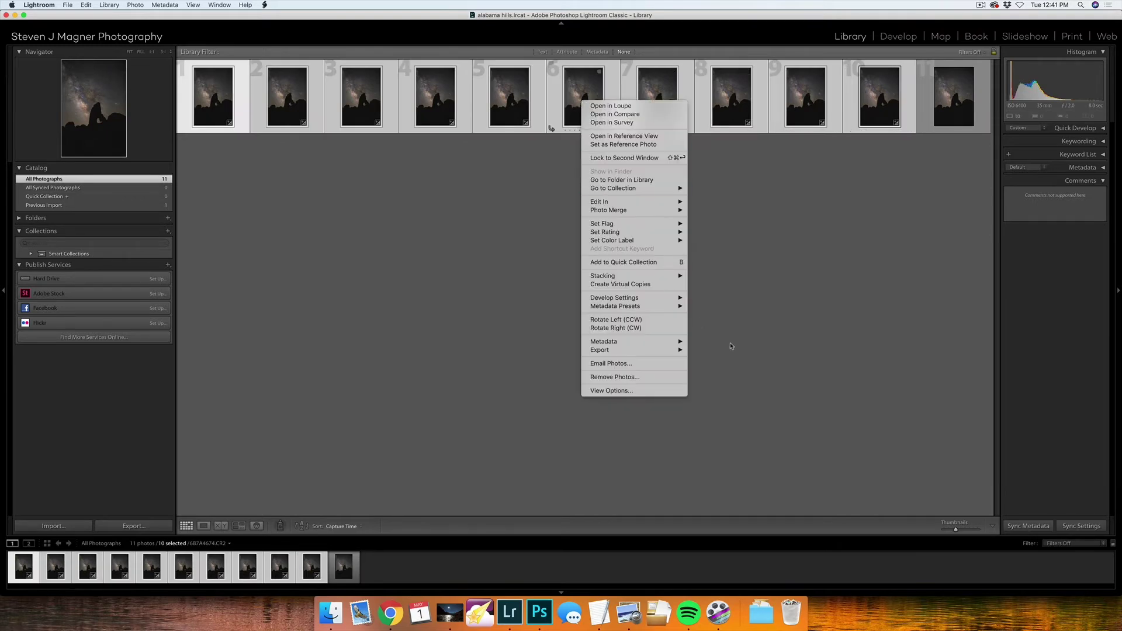
{"action": "mouse_move", "coordinate": [671, 202]}
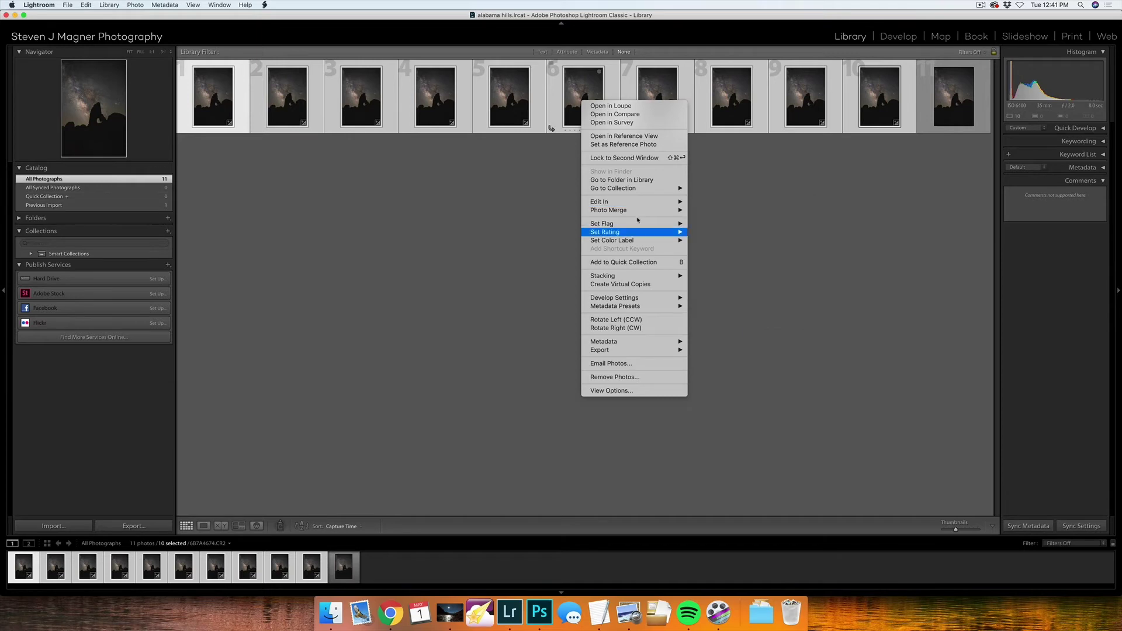
{"action": "left_click", "coordinate": [727, 318]}
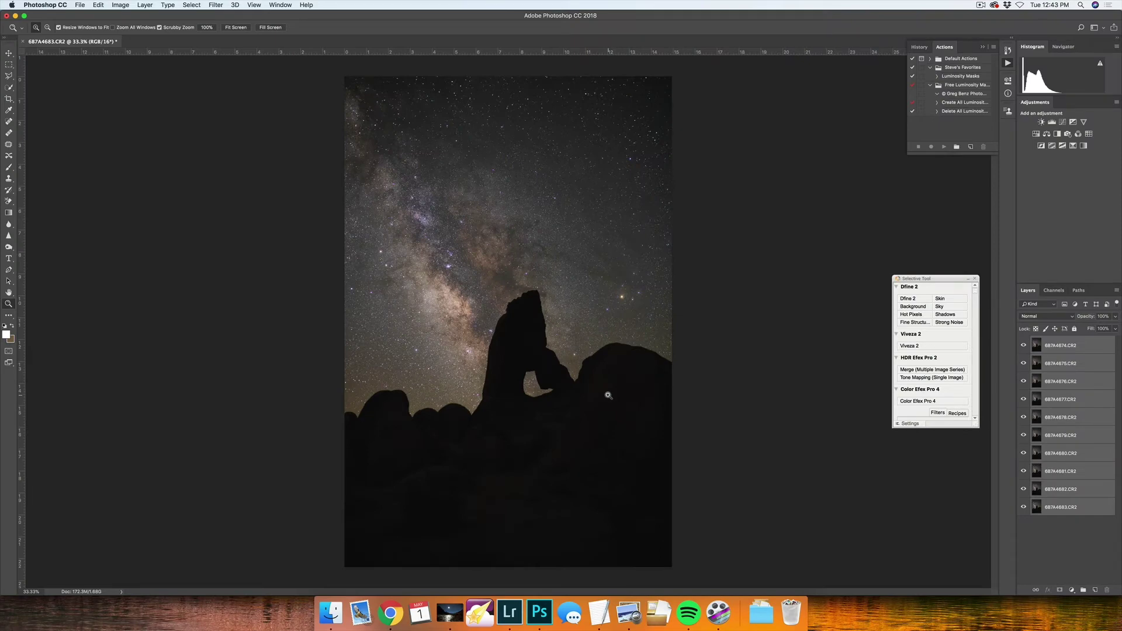
Hide six frame layers, leaving only 6B7A4682 and 6B7A4683 visible.
{"action": "left_click", "coordinate": [1023, 346]}
{"action": "left_click", "coordinate": [1023, 381]}
{"action": "left_click", "coordinate": [1023, 417]}
{"action": "left_click", "coordinate": [1023, 435]}
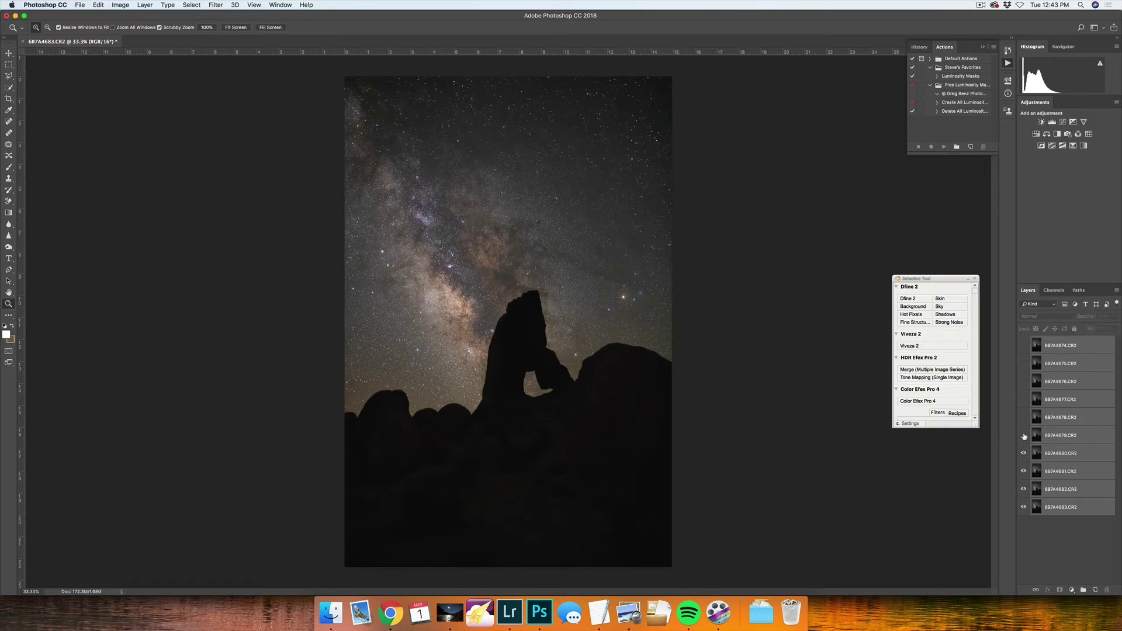
{"action": "left_click", "coordinate": [1023, 453]}
{"action": "left_click", "coordinate": [1023, 471]}
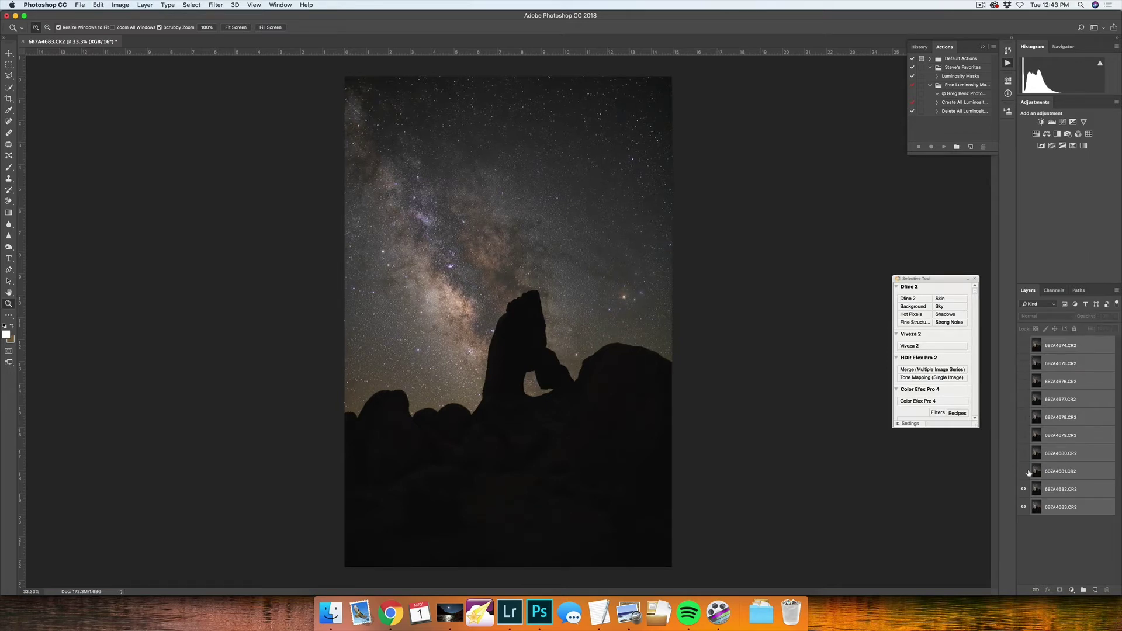
Select 6B7A4682.CR2, lower its opacity to 41% and set its blend mode to Difference.
{"action": "left_click", "coordinate": [1078, 508]}
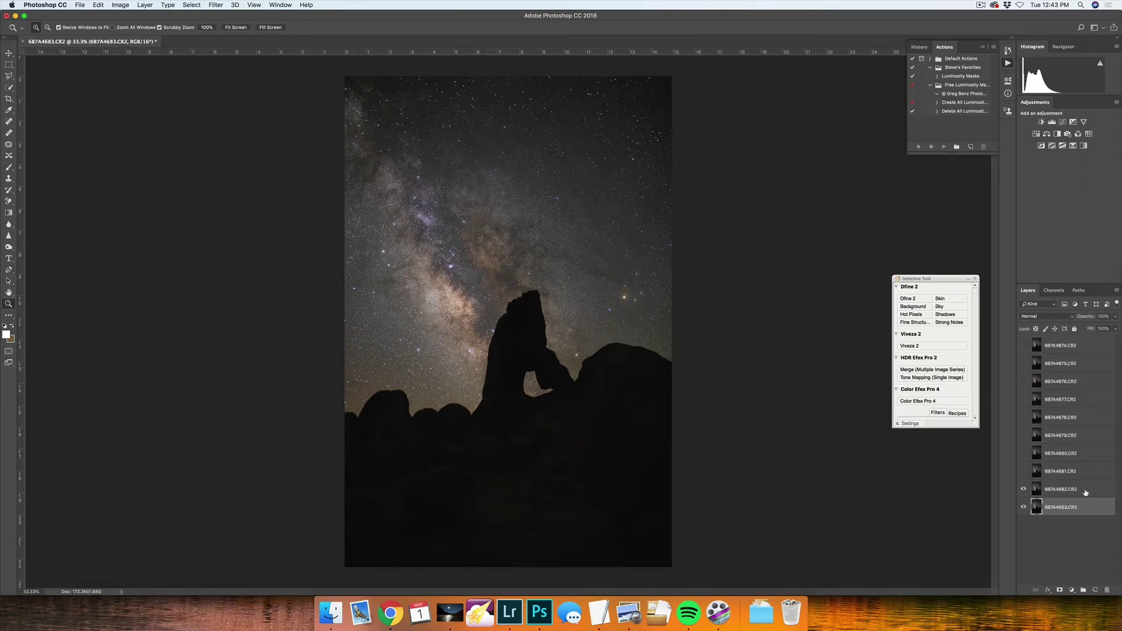
{"action": "left_click", "coordinate": [1084, 492]}
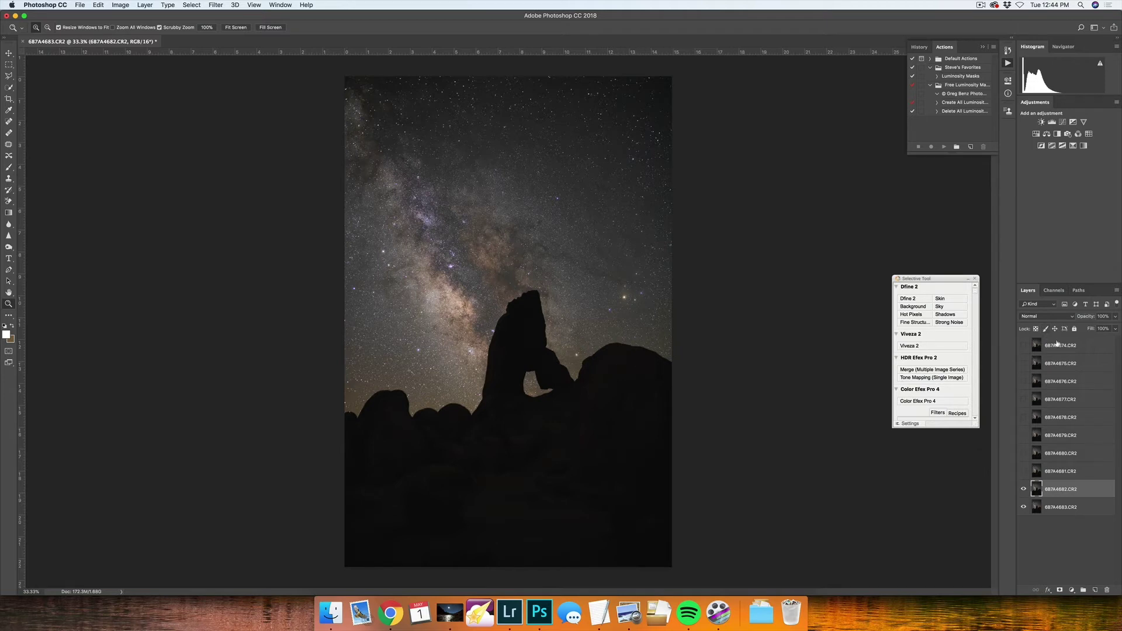
{"action": "mouse_move", "coordinate": [1088, 319]}
{"action": "left_mouse_down"}
{"action": "mouse_move", "coordinate": [1055, 323]}
{"action": "mouse_move", "coordinate": [1120, 313]}
{"action": "mouse_move", "coordinate": [1103, 316]}
{"action": "left_mouse_up"}
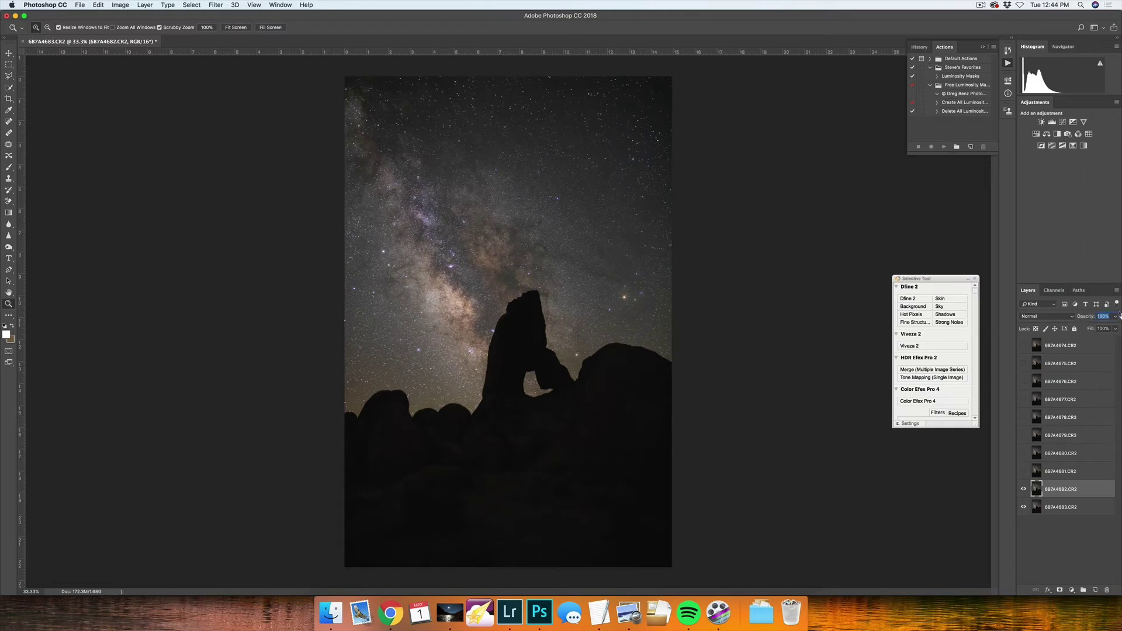
{"action": "left_click", "coordinate": [1038, 317]}
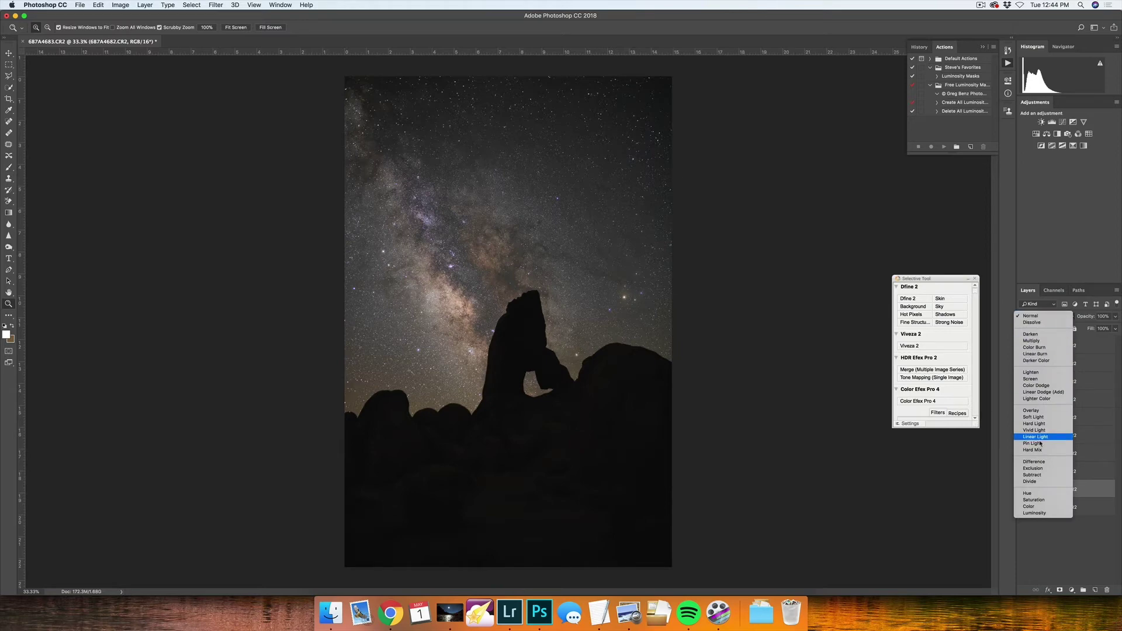
{"action": "left_click", "coordinate": [1067, 461]}
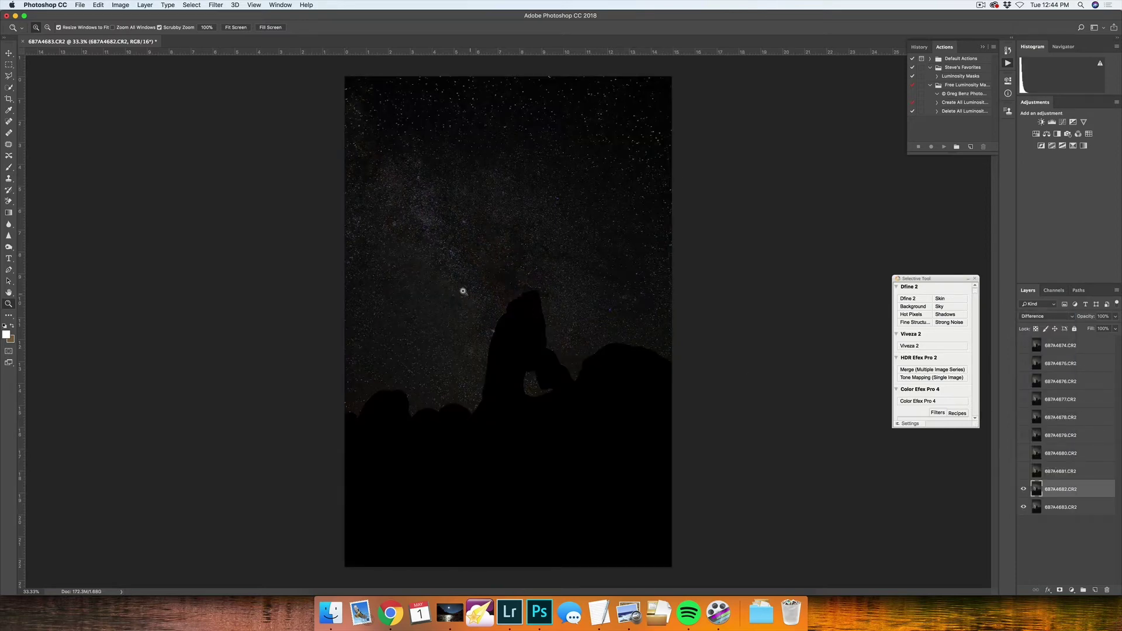
Zoom the sky to 200% to see star differences and switch to the Move tool.
{"action": "left_click", "coordinate": [467, 282]}
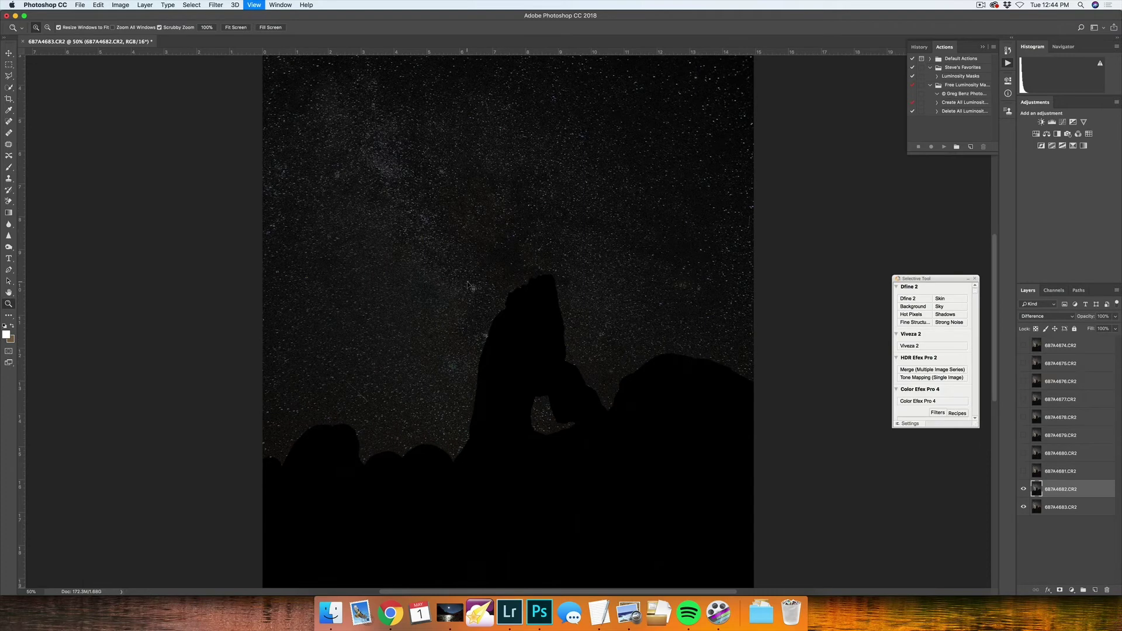
{"action": "scroll", "coordinate": [482, 325], "scroll_direction": "up", "scroll_amount": 10}
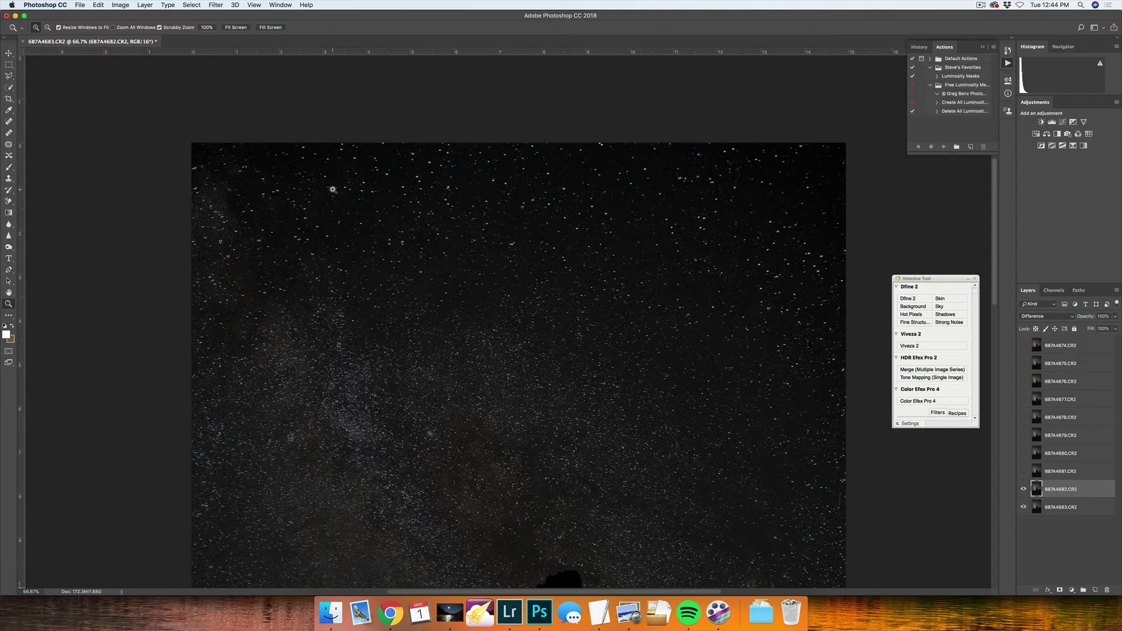
{"action": "scroll", "coordinate": [333, 190], "scroll_direction": "down", "scroll_amount": 3}
{"action": "scroll", "coordinate": [333, 190], "scroll_direction": "left", "scroll_amount": 3}
{"action": "key", "text": "super+equal"}
{"action": "key", "text": "super+equal"}
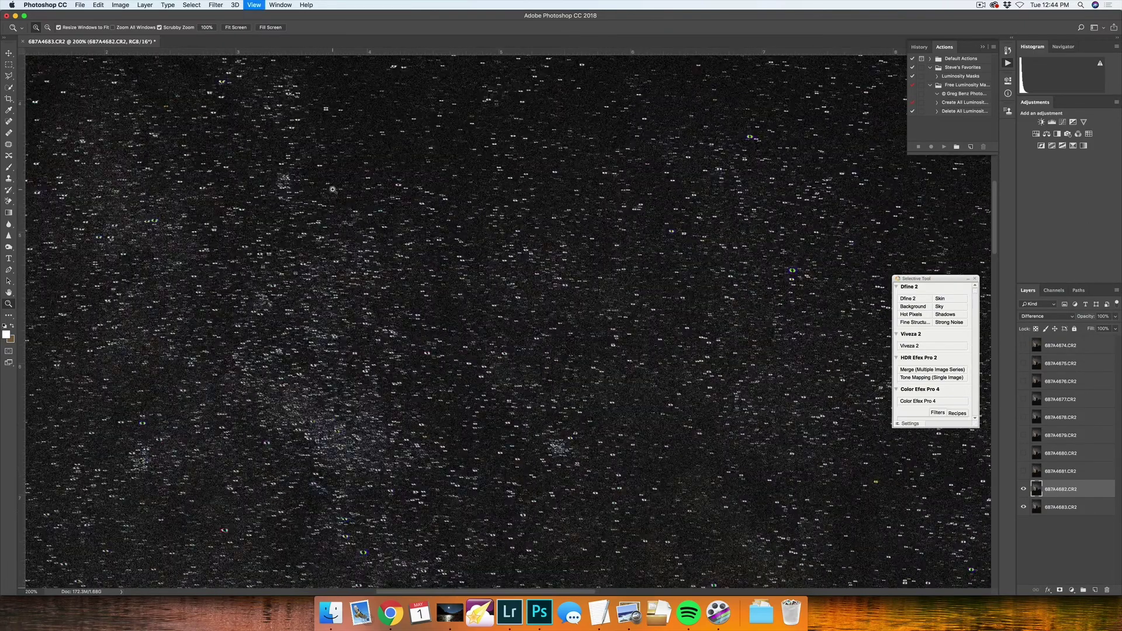
{"action": "scroll", "coordinate": [332, 190], "scroll_direction": "up", "scroll_amount": 5}
{"action": "scroll", "coordinate": [332, 189], "scroll_direction": "left", "scroll_amount": 5}
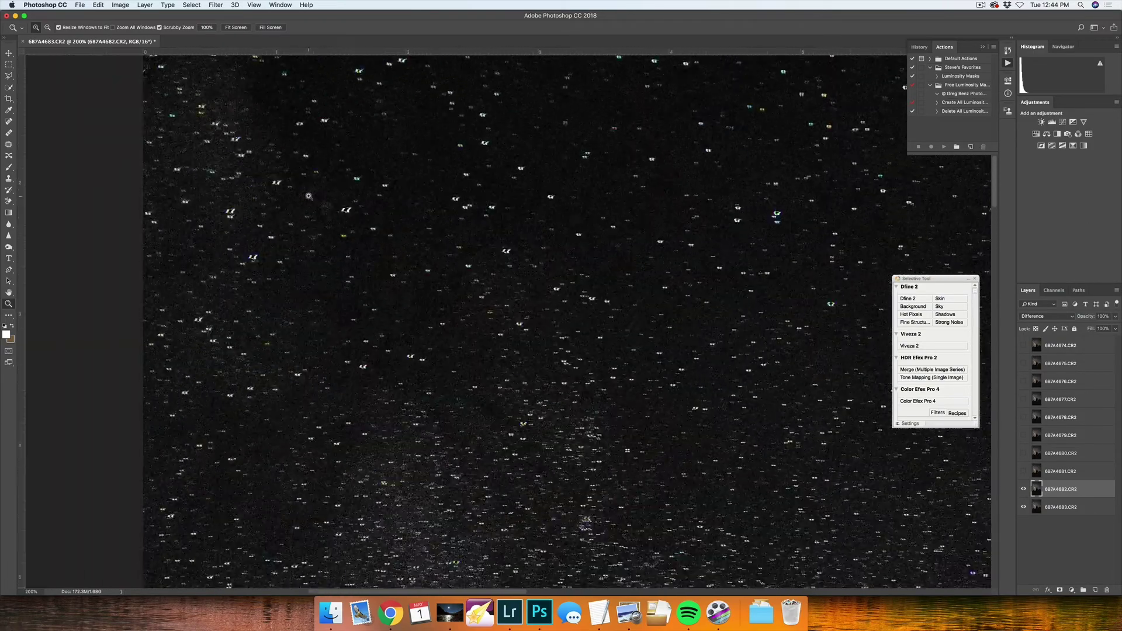
{"action": "key", "text": "v"}
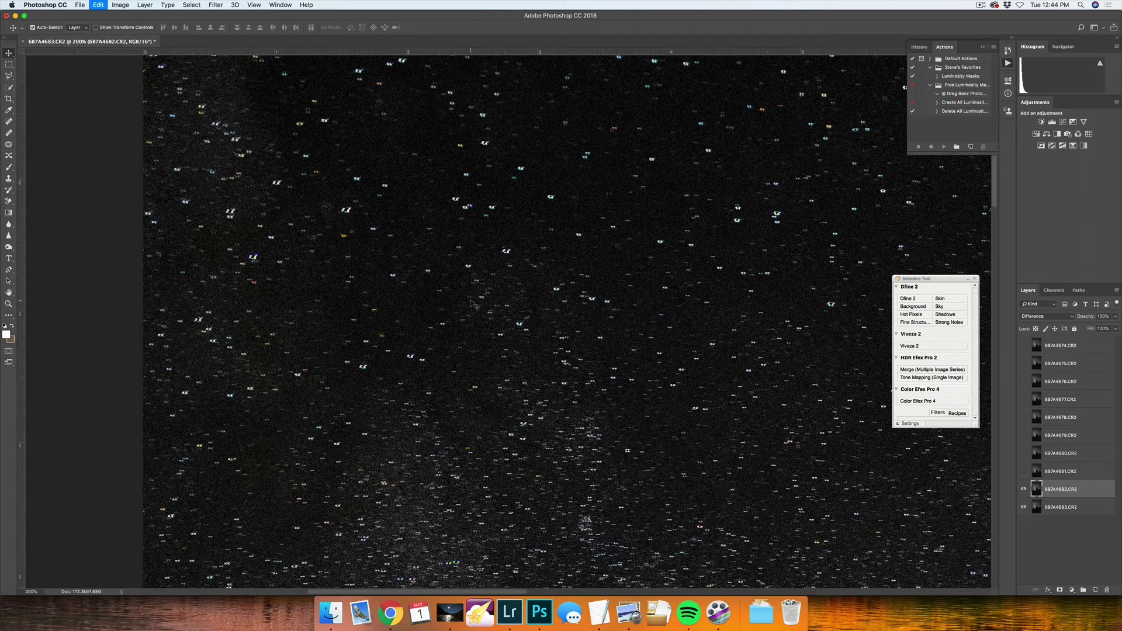
Switch the 6B7A4682 layer's transform to Warp.
{"action": "scroll", "coordinate": [281, 259], "scroll_direction": "up", "scroll_amount": 5}
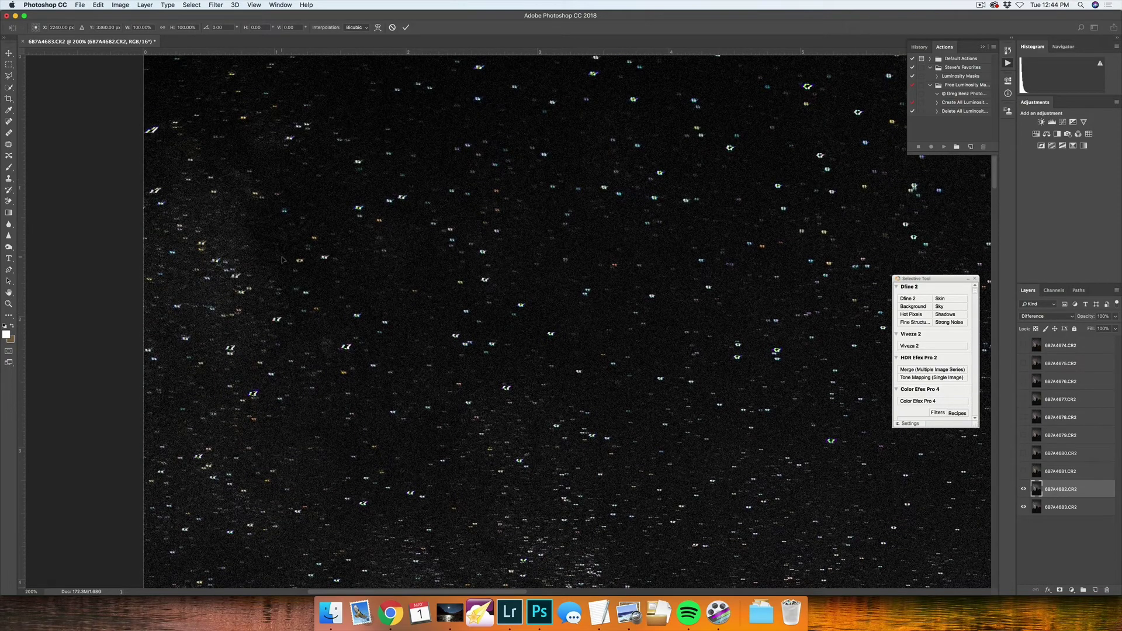
{"action": "scroll", "coordinate": [281, 260], "scroll_direction": "up", "scroll_amount": 5}
{"action": "scroll", "coordinate": [160, 237], "scroll_direction": "down", "scroll_amount": 2}
{"action": "scroll", "coordinate": [159, 238], "scroll_direction": "left", "scroll_amount": 2}
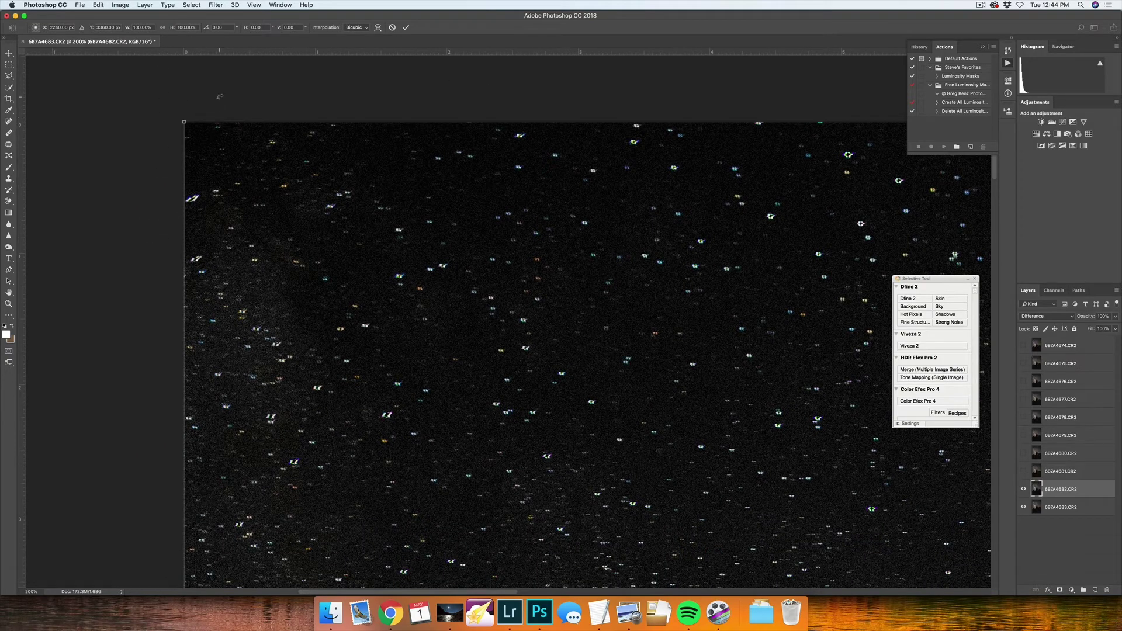
{"action": "right_click", "coordinate": [225, 226]}
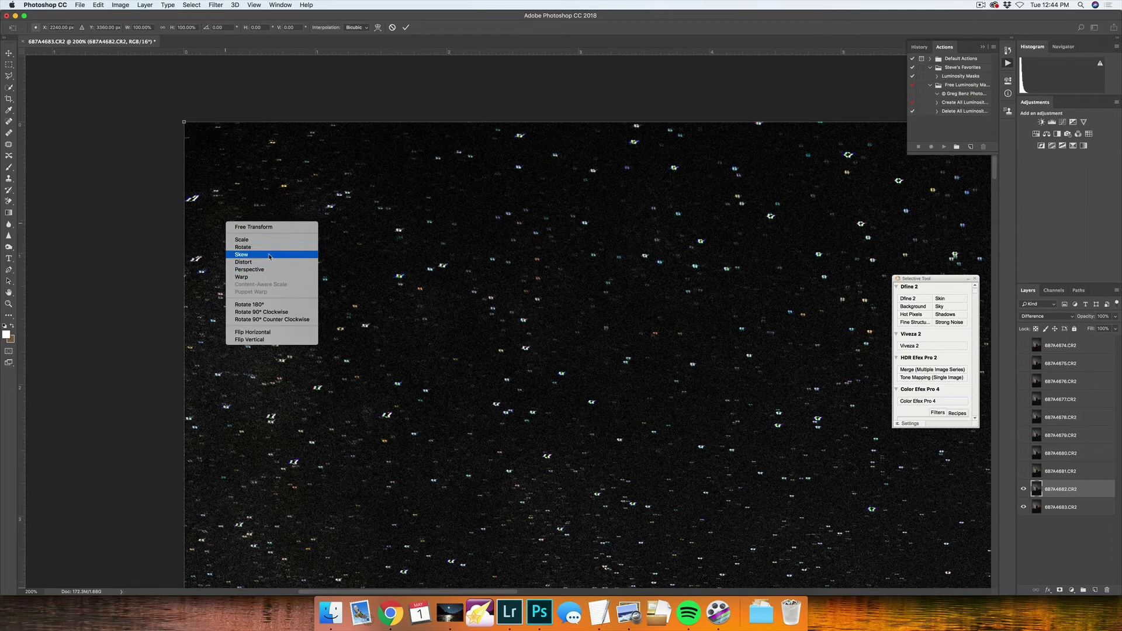
{"action": "left_click", "coordinate": [266, 277]}
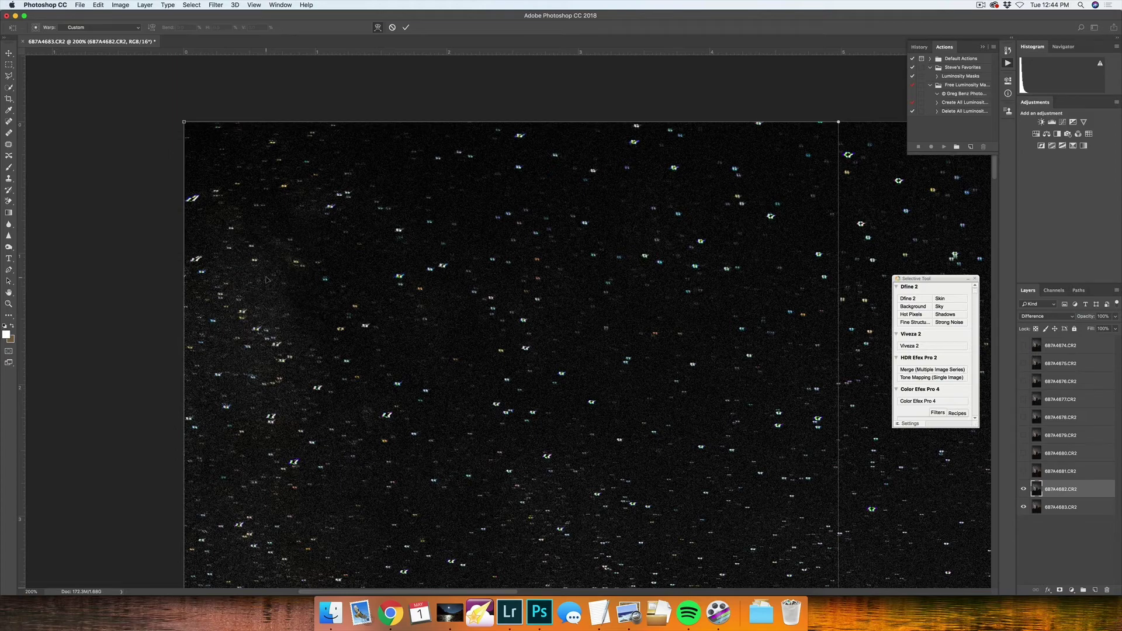
Drag the warp mesh at top-left, centre and right to line up the stars.
{"action": "scroll", "coordinate": [262, 272], "scroll_direction": "down", "scroll_amount": 3}
{"action": "scroll", "coordinate": [255, 228], "scroll_direction": "up", "scroll_amount": 3}
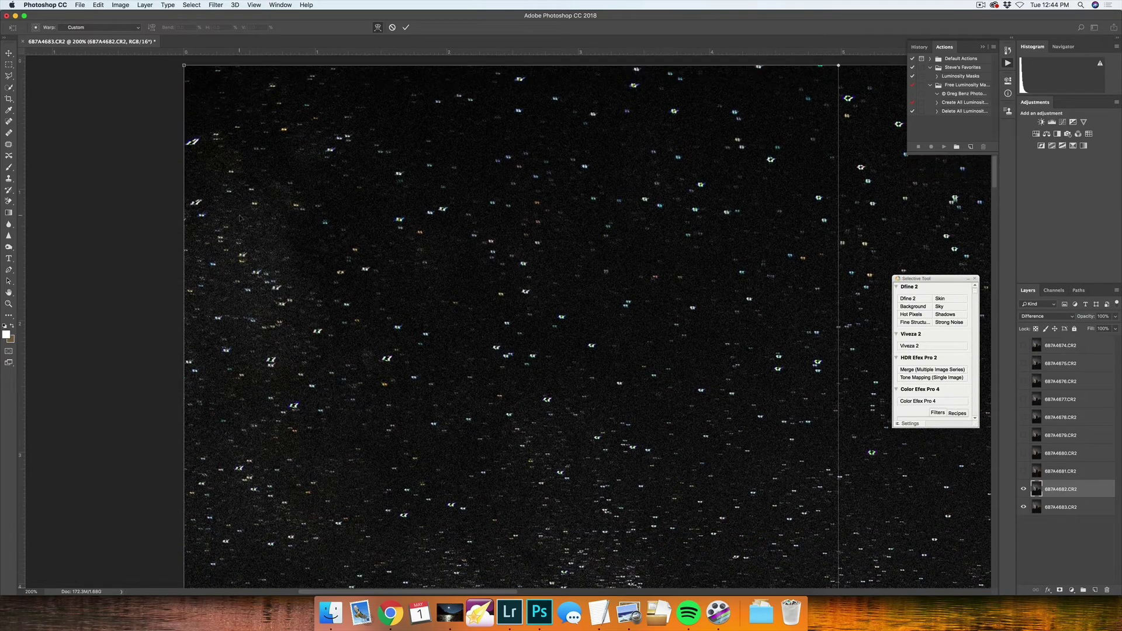
{"action": "left_click_drag", "start_coordinate": [187, 123], "coordinate": [190, 125]}
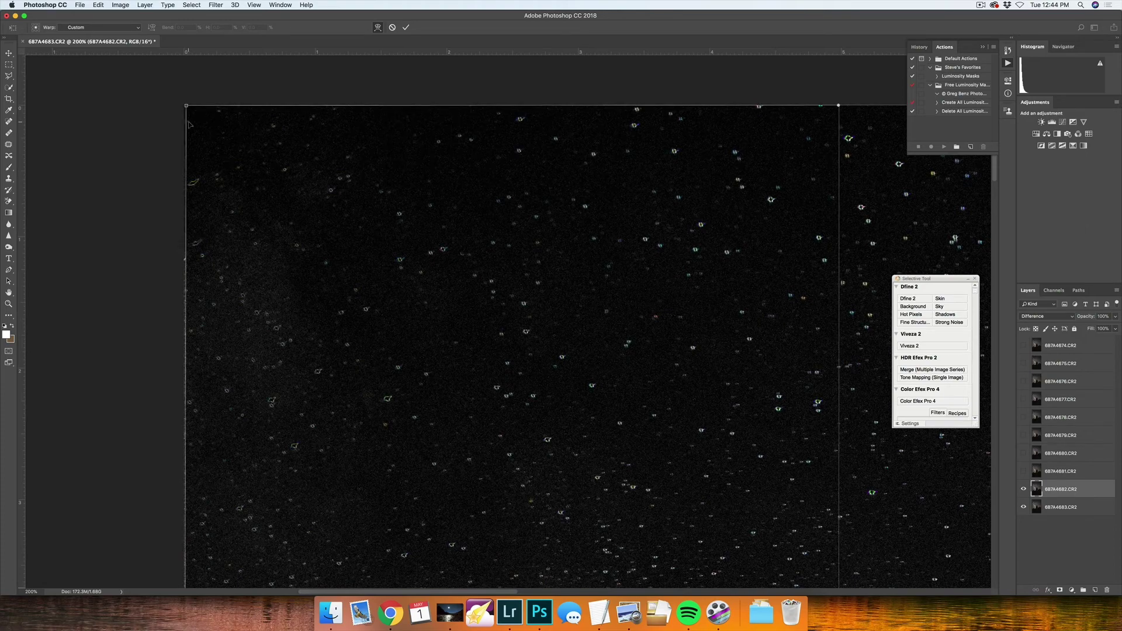
{"action": "scroll", "coordinate": [190, 125], "scroll_direction": "right", "scroll_amount": 10}
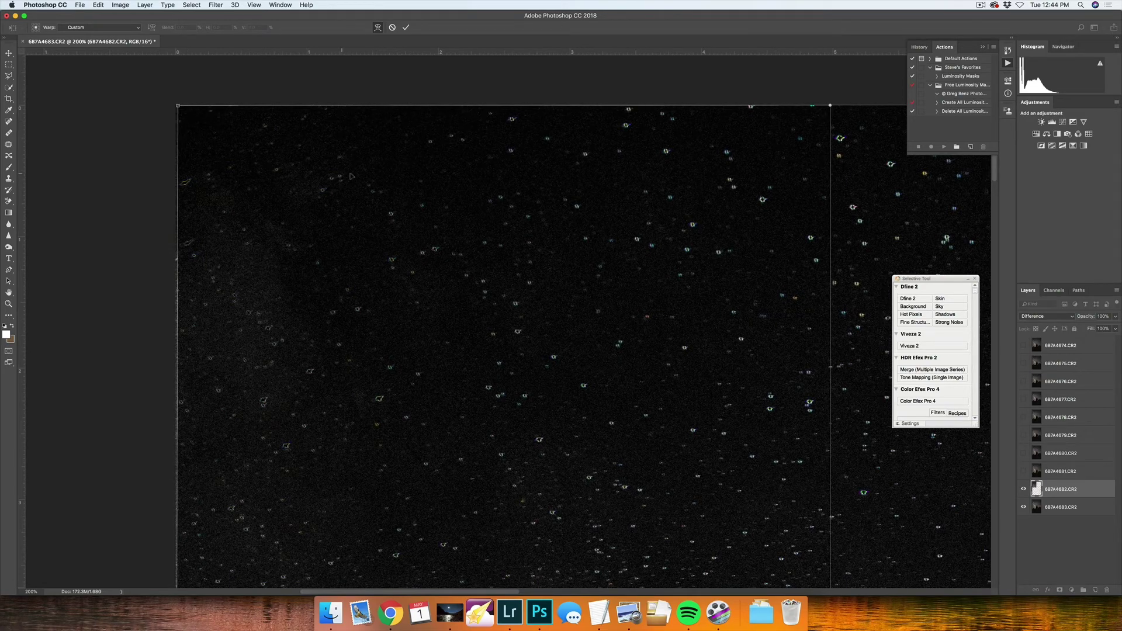
{"action": "left_click_drag", "start_coordinate": [490, 201], "coordinate": [487, 200]}
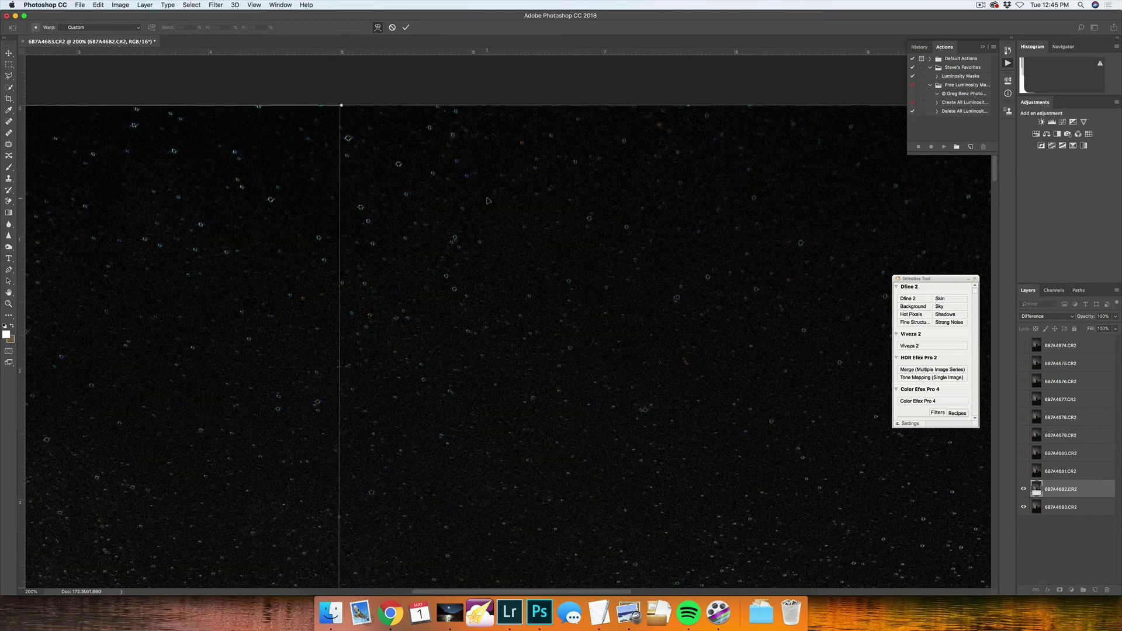
{"action": "scroll", "coordinate": [495, 199], "scroll_direction": "right", "scroll_amount": 8}
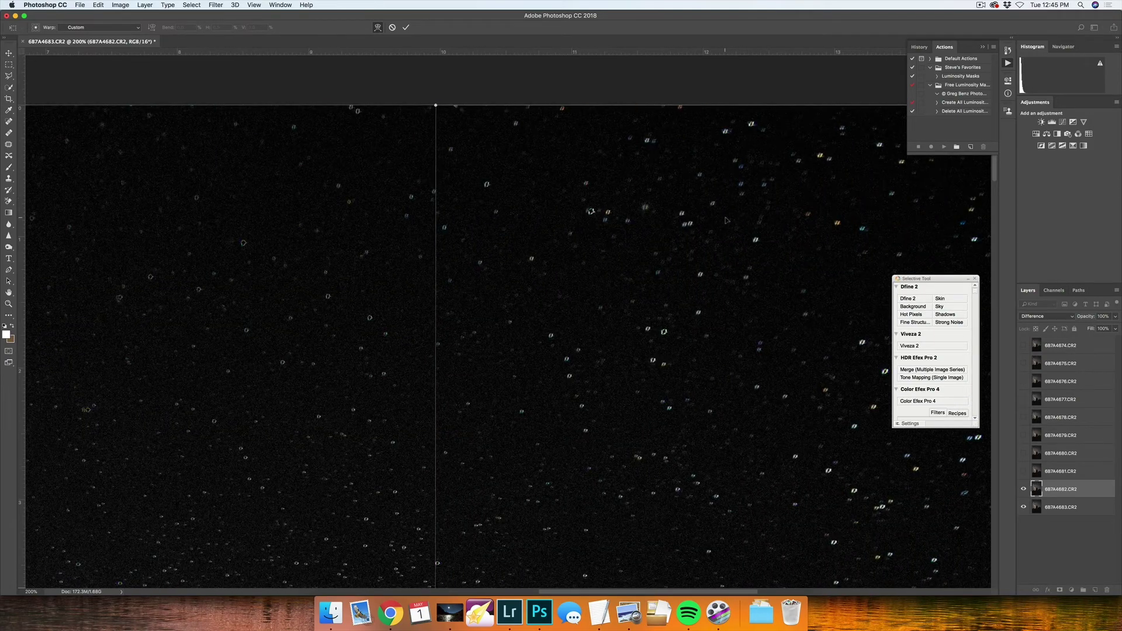
{"action": "left_click_drag", "start_coordinate": [726, 220], "coordinate": [729, 220]}
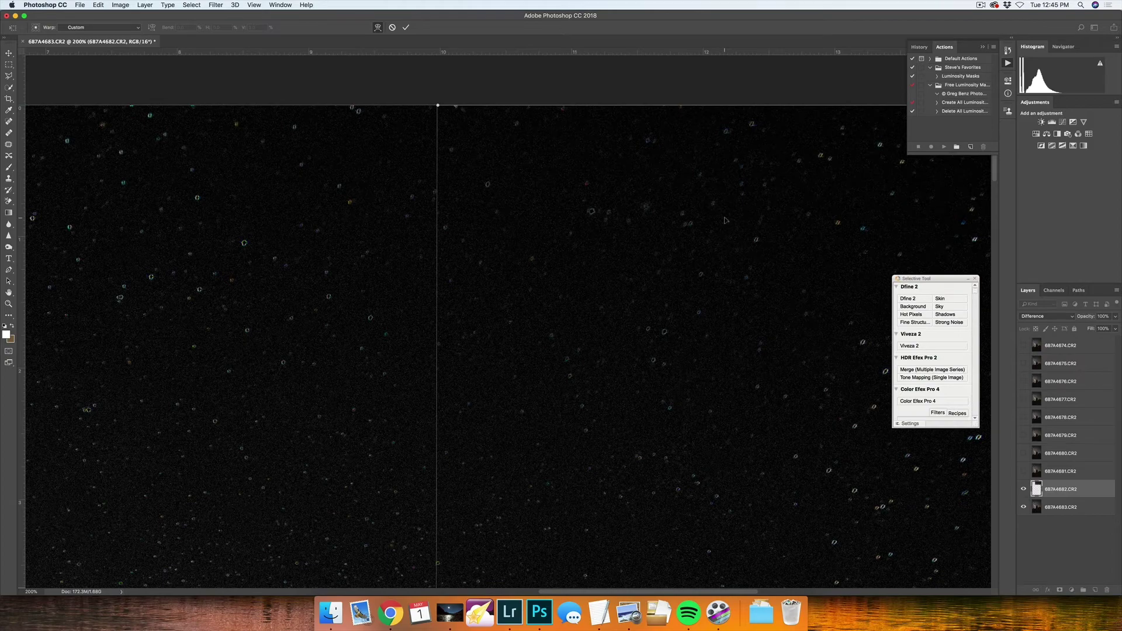
Check the star alignment at fit-screen and close zoom, then commit the warp.
{"action": "scroll", "coordinate": [725, 220], "scroll_direction": "right", "scroll_amount": 4}
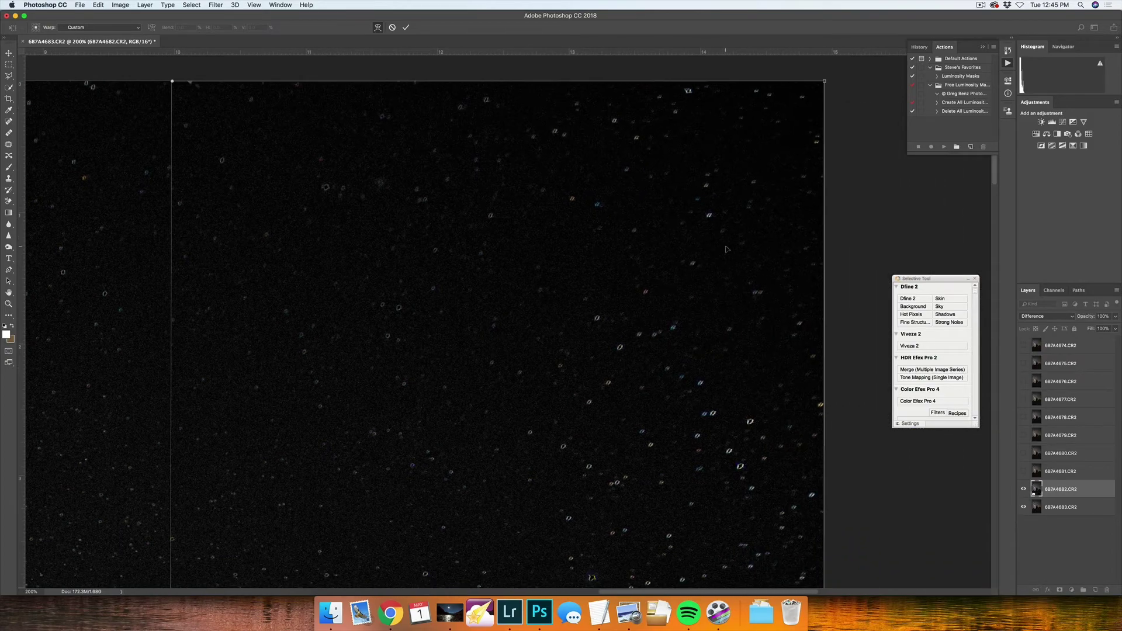
{"action": "scroll", "coordinate": [724, 359], "scroll_direction": "down", "scroll_amount": 15}
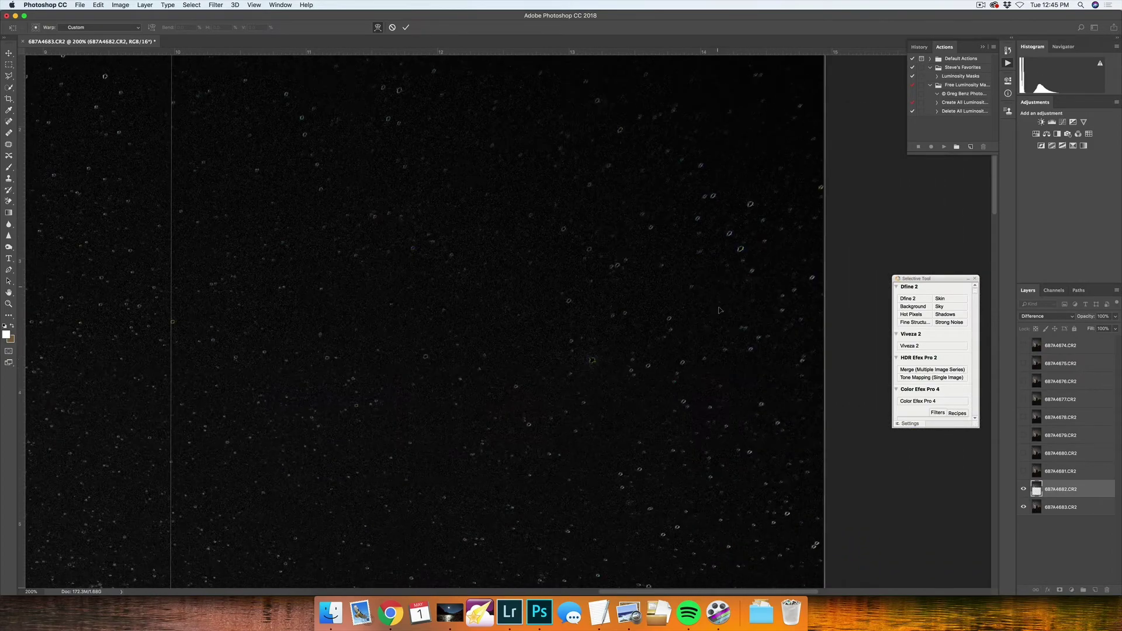
{"action": "scroll", "coordinate": [689, 351], "scroll_direction": "left", "scroll_amount": 20}
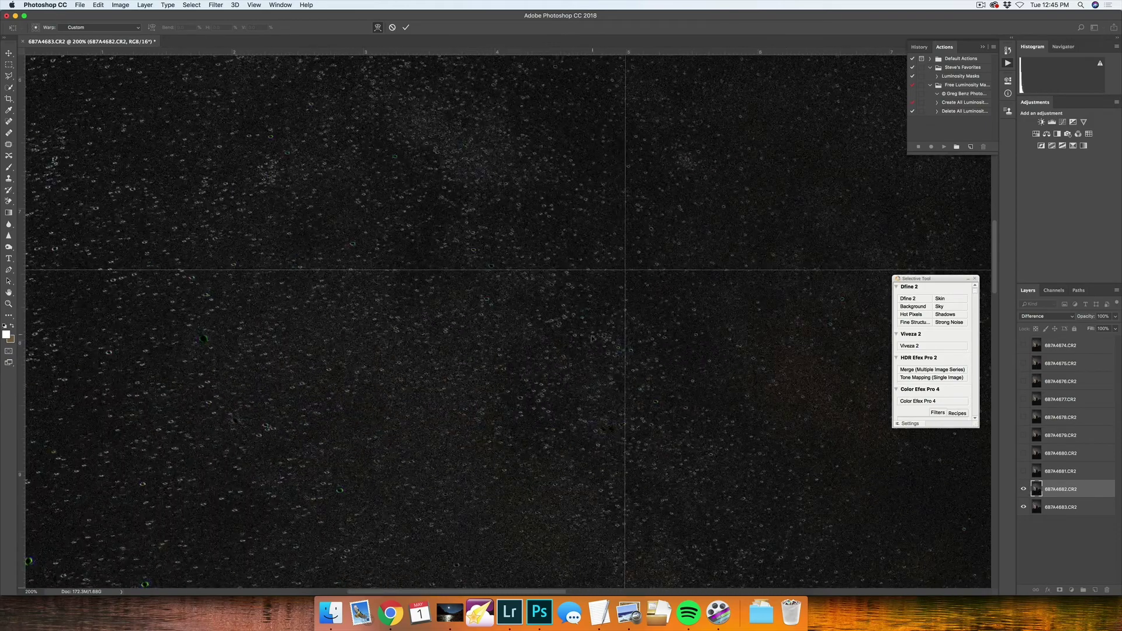
{"action": "scroll", "coordinate": [593, 337], "scroll_direction": "left", "scroll_amount": 5}
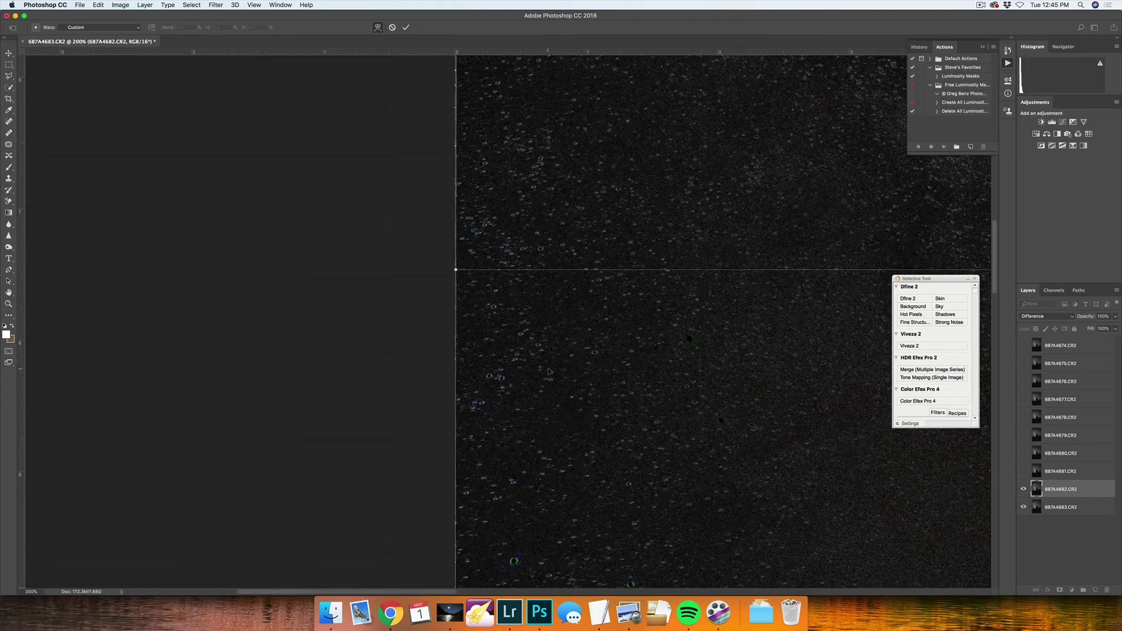
{"action": "scroll", "coordinate": [549, 370], "scroll_direction": "down", "scroll_amount": 8}
{"action": "scroll", "coordinate": [549, 370], "scroll_direction": "right", "scroll_amount": 20}
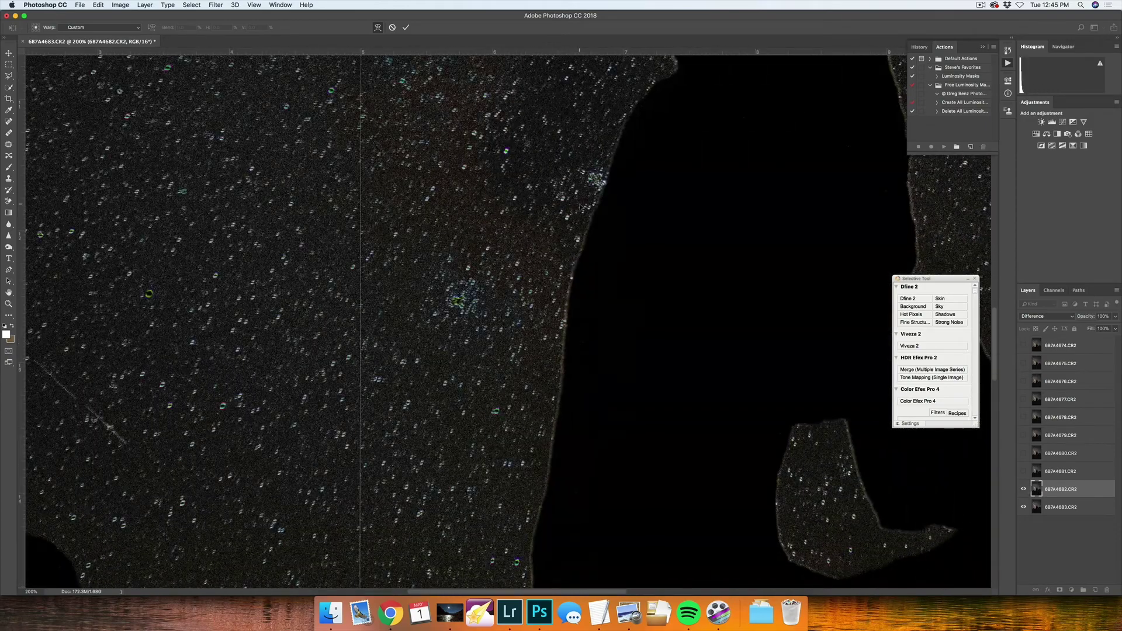
{"action": "scroll", "coordinate": [584, 209], "scroll_direction": "right", "scroll_amount": 3}
{"action": "scroll", "coordinate": [584, 209], "scroll_direction": "left", "scroll_amount": 10}
{"action": "scroll", "coordinate": [496, 263], "scroll_direction": "down", "scroll_amount": 8}
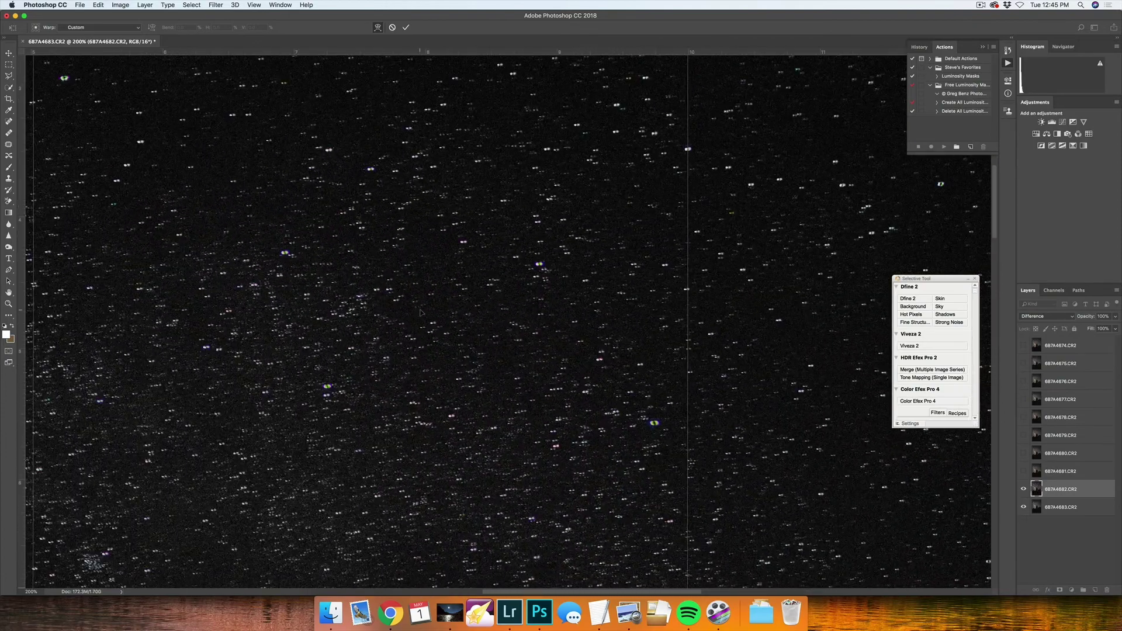
{"action": "key", "text": "super+0"}
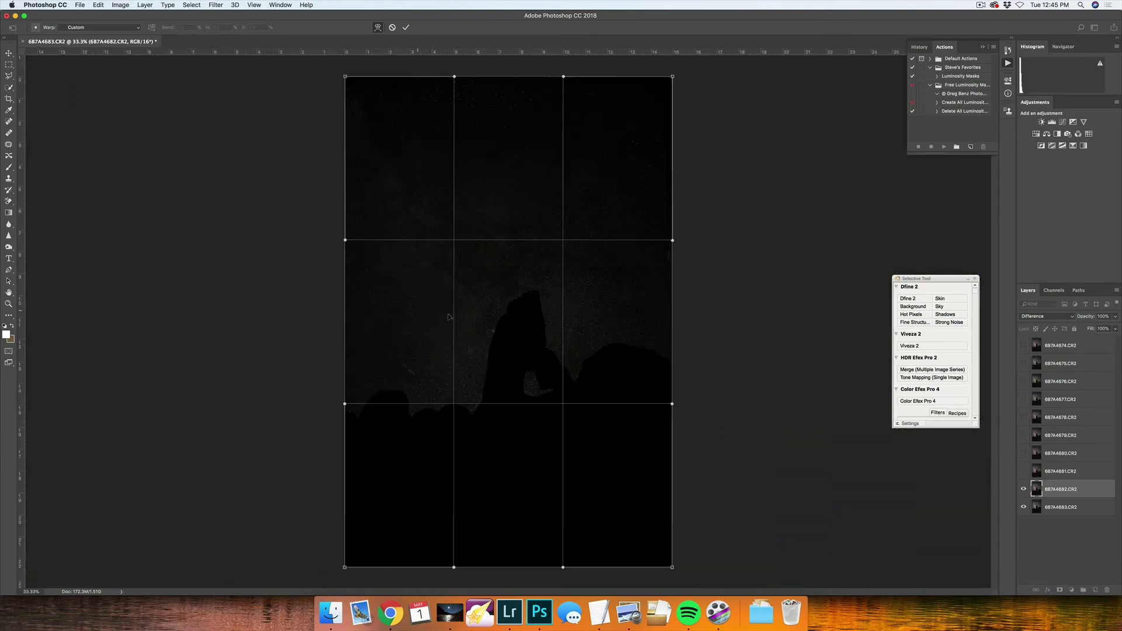
{"action": "key", "text": "super+1"}
{"action": "key", "text": "super+equal"}
{"action": "key", "text": "super+equal"}
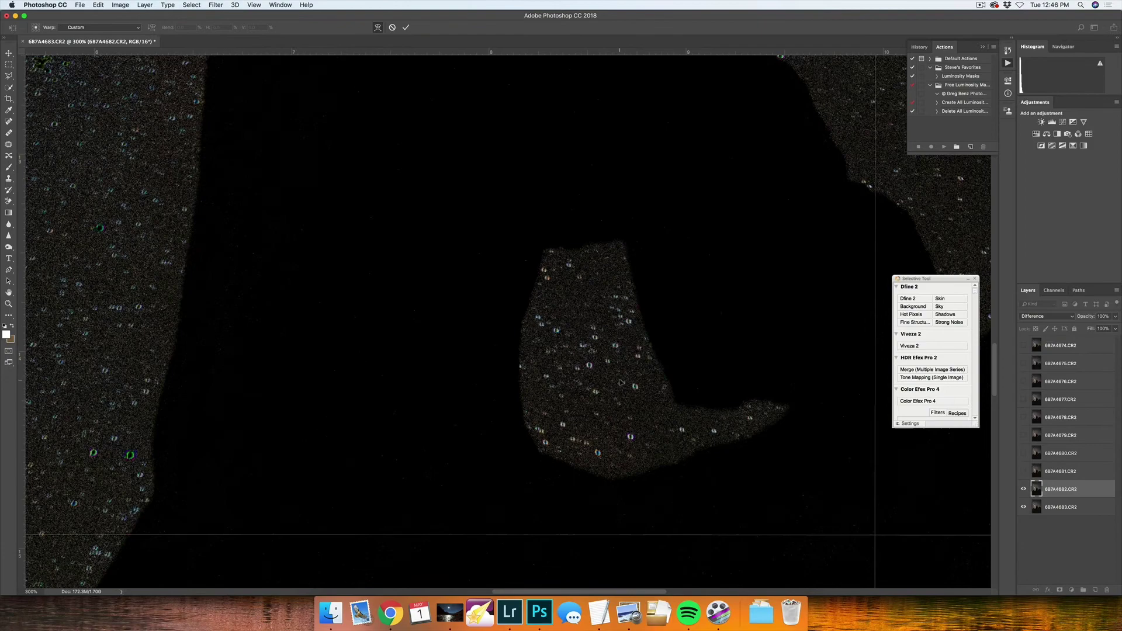
{"action": "scroll", "coordinate": [613, 368], "scroll_direction": "right", "scroll_amount": 12}
{"action": "key", "text": "super+minus"}
{"action": "key", "text": "super+minus"}
{"action": "key", "text": "super+minus"}
{"action": "key", "text": "super+minus"}
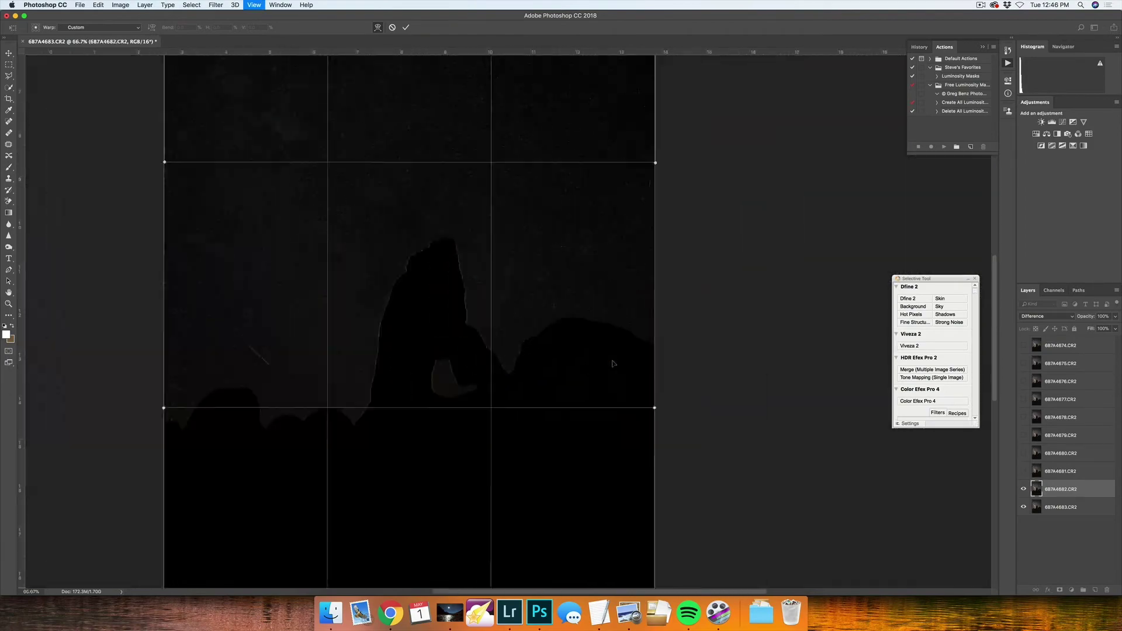
{"action": "key", "text": "Return"}
{"action": "scroll", "coordinate": [611, 364], "scroll_direction": "left", "scroll_amount": 2}
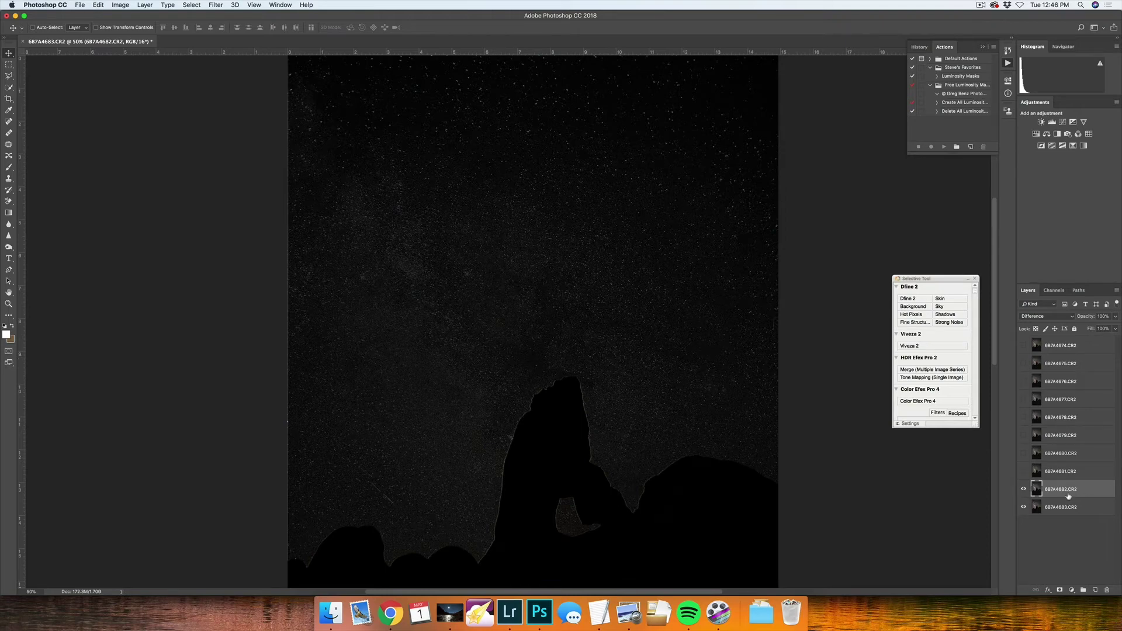
Set 6B7A4682 back to Normal blending and toggle its visibility to compare.
{"action": "left_click", "coordinate": [1052, 316]}
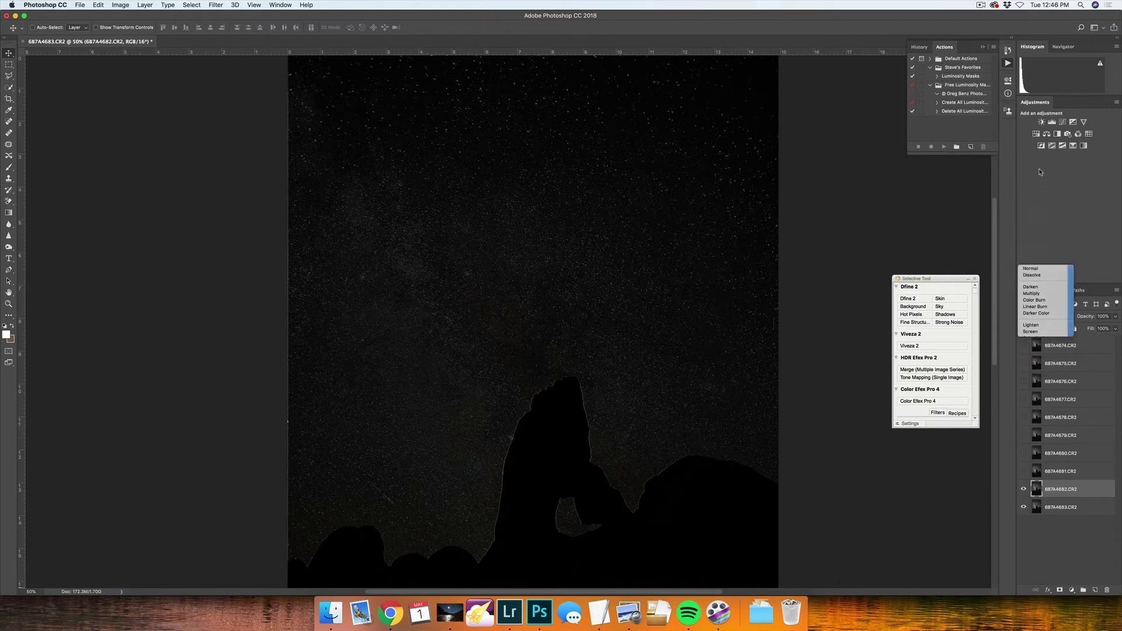
{"action": "left_click", "coordinate": [1037, 268]}
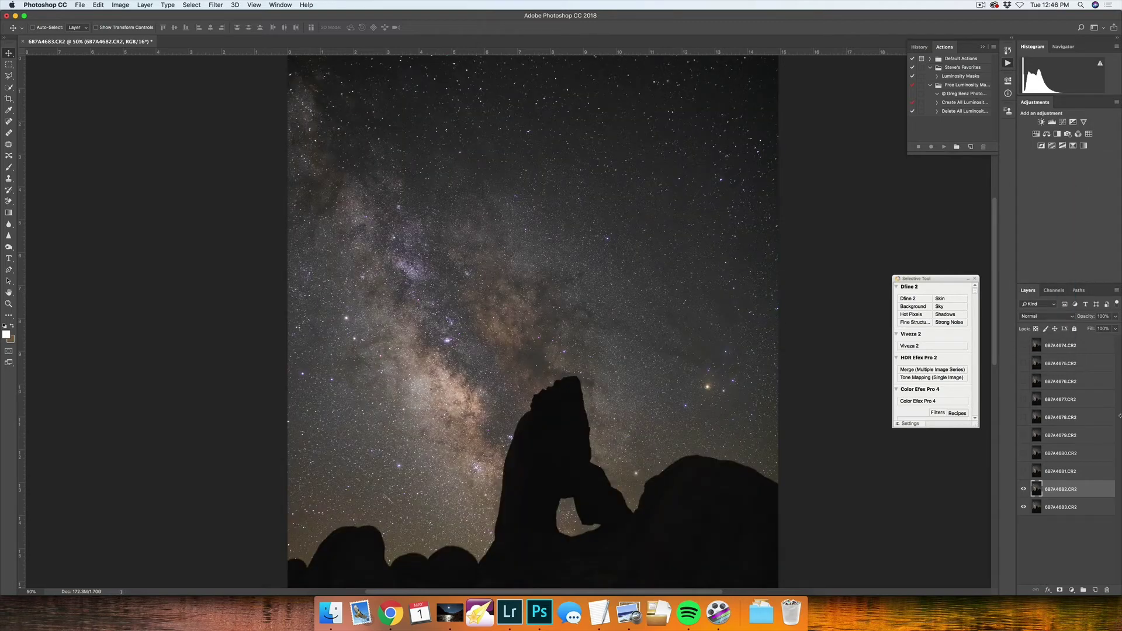
{"action": "left_click", "coordinate": [1023, 489]}
{"action": "left_click", "coordinate": [1023, 489]}
Select and show the 6B7A4681 layer and set it to Difference blending.
{"action": "left_click", "coordinate": [1068, 470]}
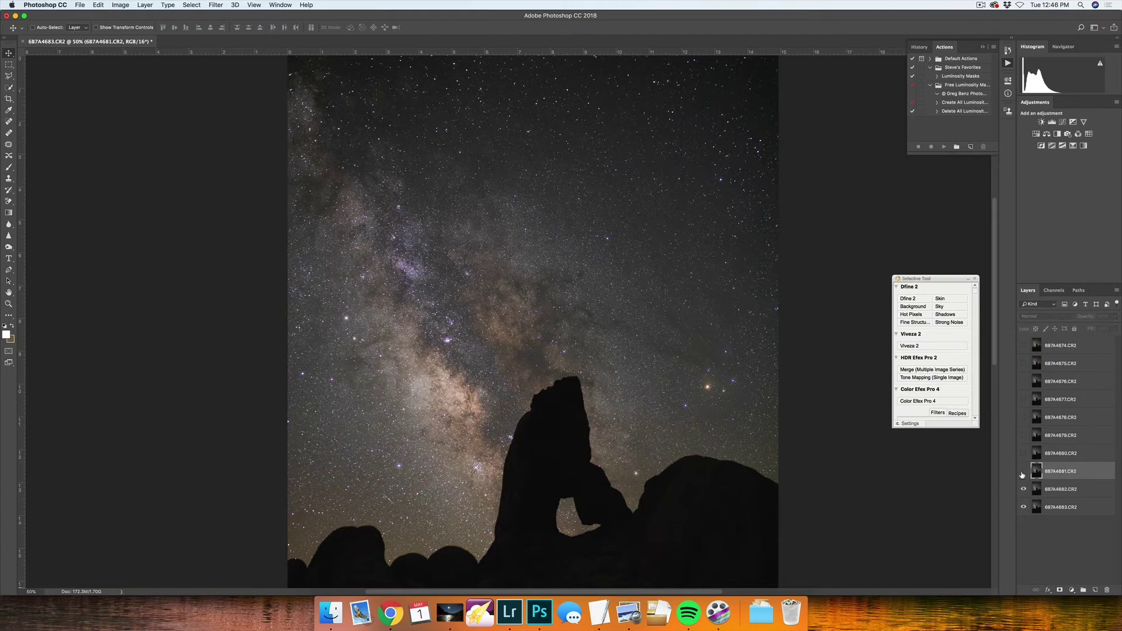
{"action": "left_click", "coordinate": [1024, 471]}
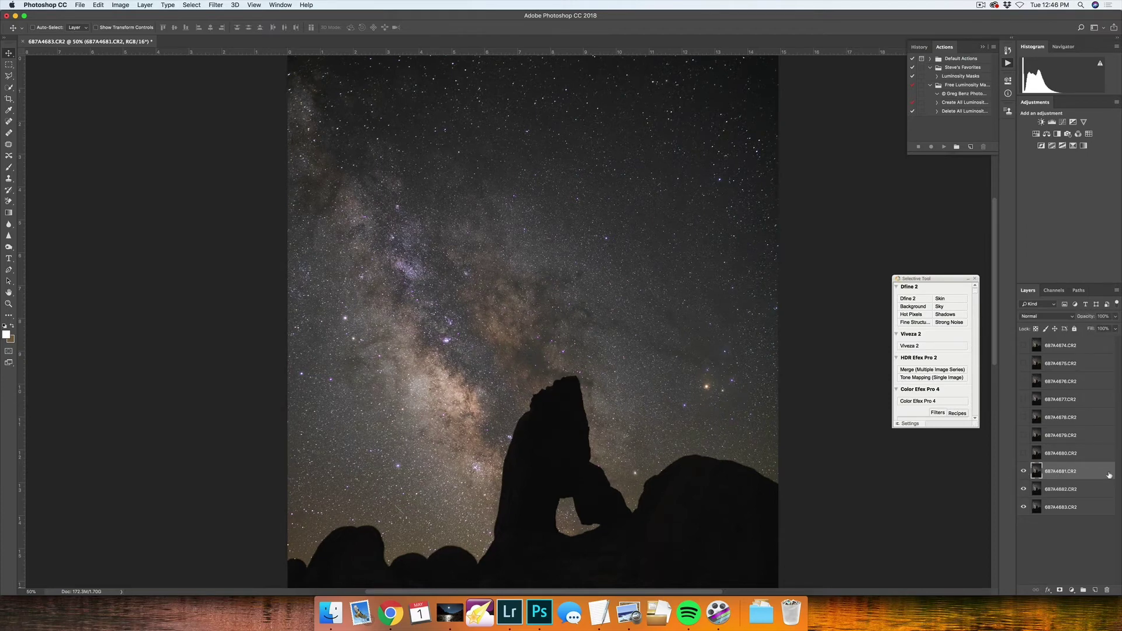
{"action": "left_click", "coordinate": [1047, 317]}
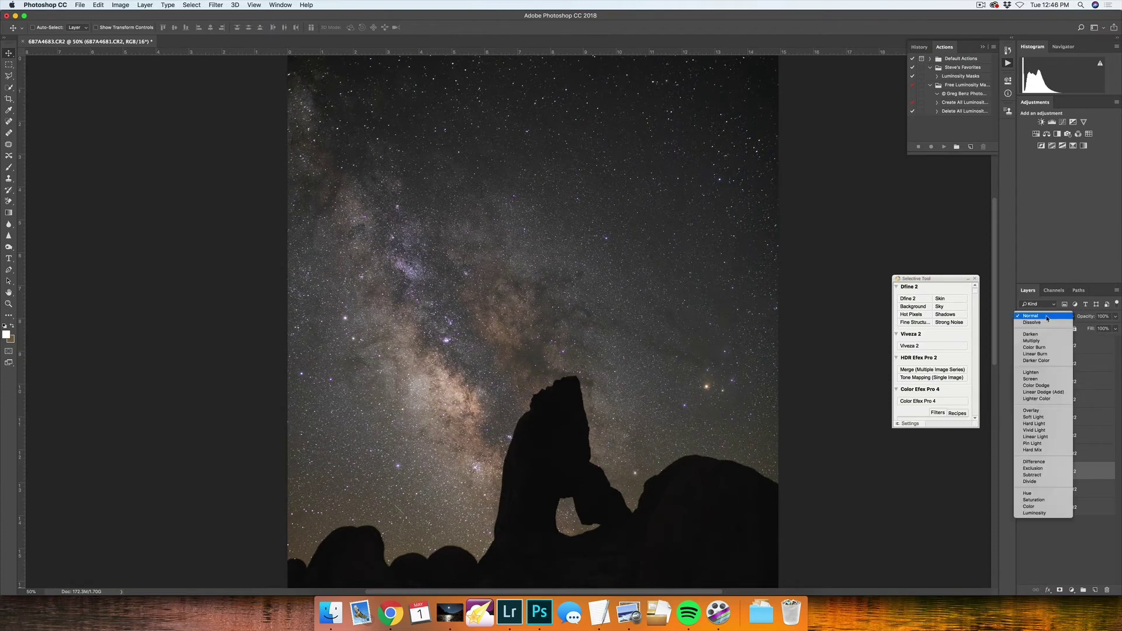
{"action": "left_click", "coordinate": [1033, 462]}
Start a Warp transform on the 6B7A4681 layer with Ctrl+T.
{"action": "scroll", "coordinate": [529, 330], "scroll_direction": "up", "scroll_amount": 5}
{"action": "key", "text": "ctrl+t"}
{"action": "right_click", "coordinate": [328, 276]}
{"action": "left_click", "coordinate": [354, 331]}
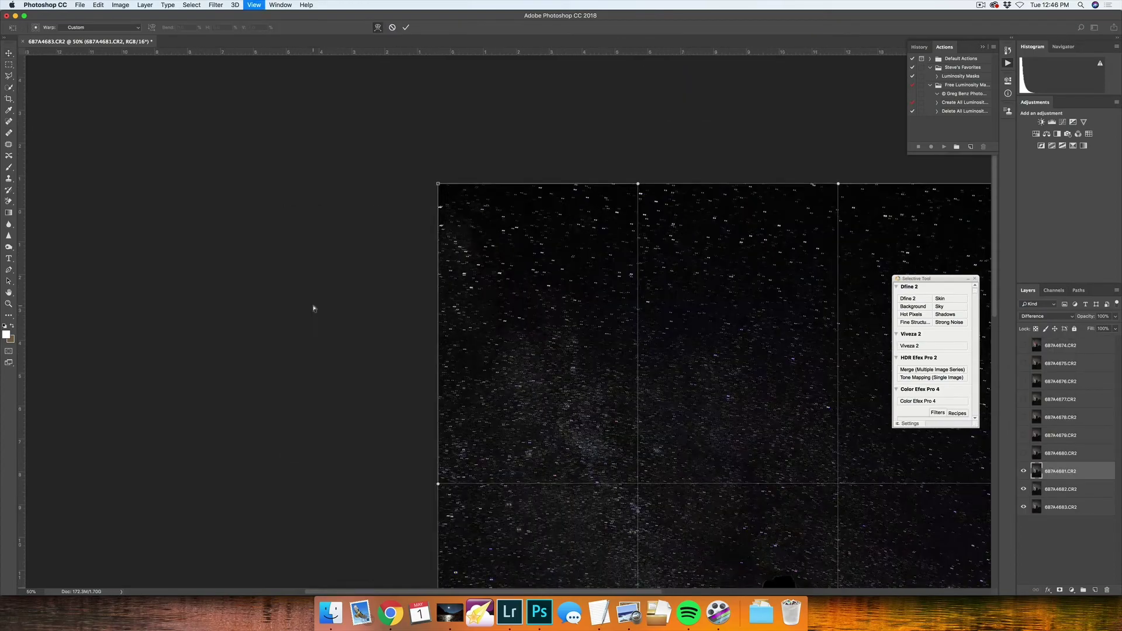
Pan around the warped frame to check star alignment, then commit the warp.
{"action": "scroll", "coordinate": [515, 349], "scroll_direction": "up", "scroll_amount": 5}
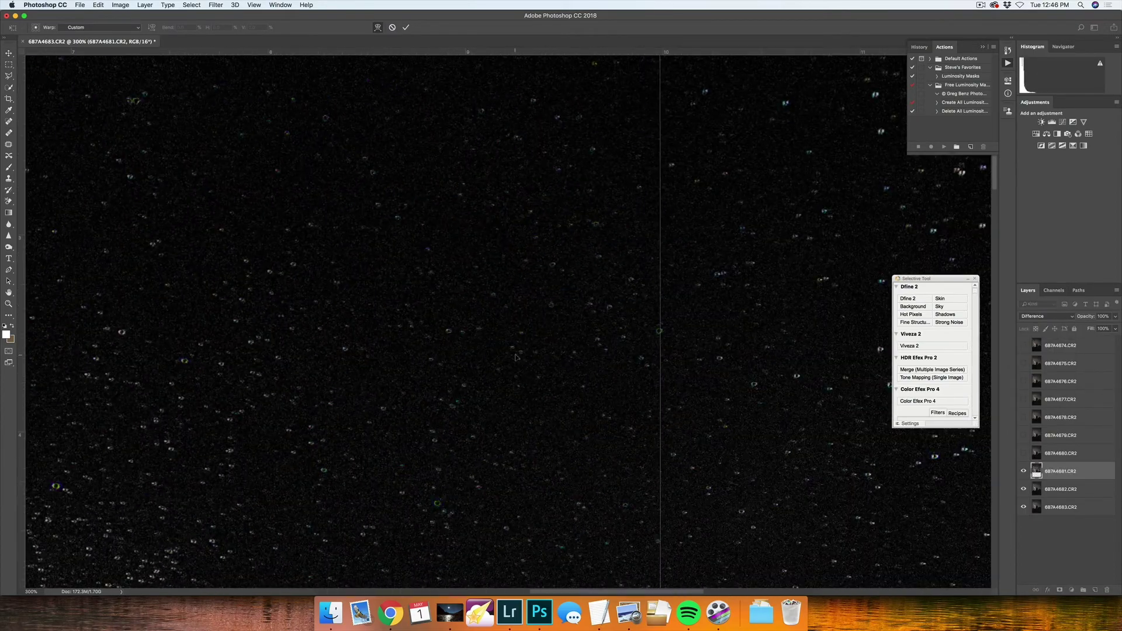
{"action": "scroll", "coordinate": [543, 328], "scroll_direction": "right", "scroll_amount": 10}
{"action": "scroll", "coordinate": [572, 300], "scroll_direction": "down", "scroll_amount": 5}
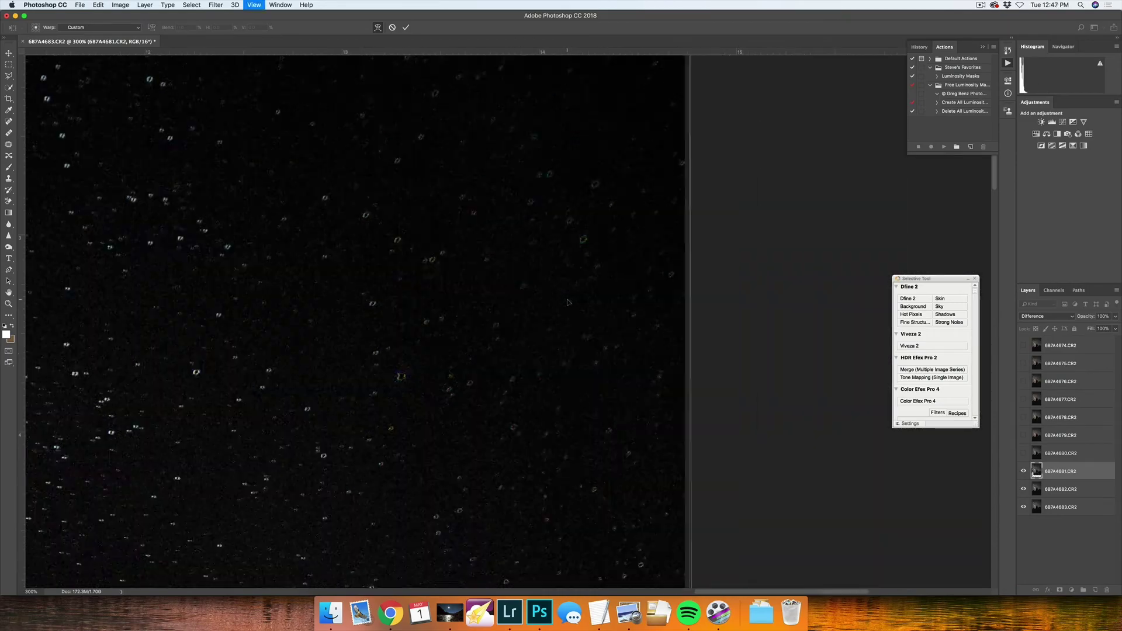
{"action": "scroll", "coordinate": [528, 325], "scroll_direction": "up", "scroll_amount": 5}
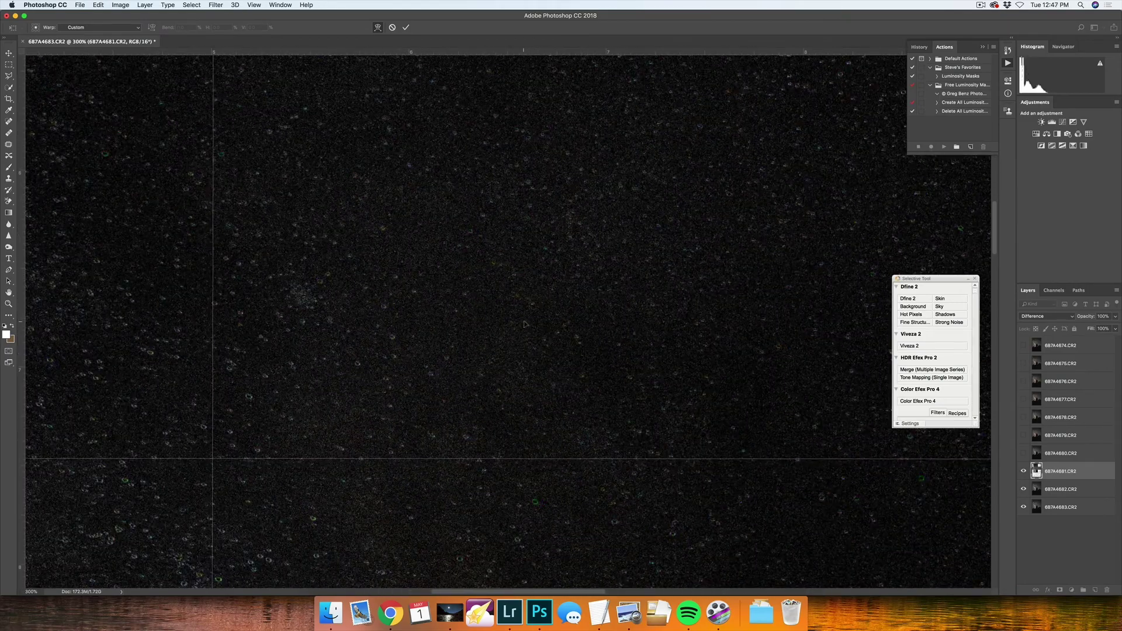
{"action": "scroll", "coordinate": [528, 325], "scroll_direction": "left", "scroll_amount": 10}
{"action": "scroll", "coordinate": [528, 325], "scroll_direction": "down", "scroll_amount": 5}
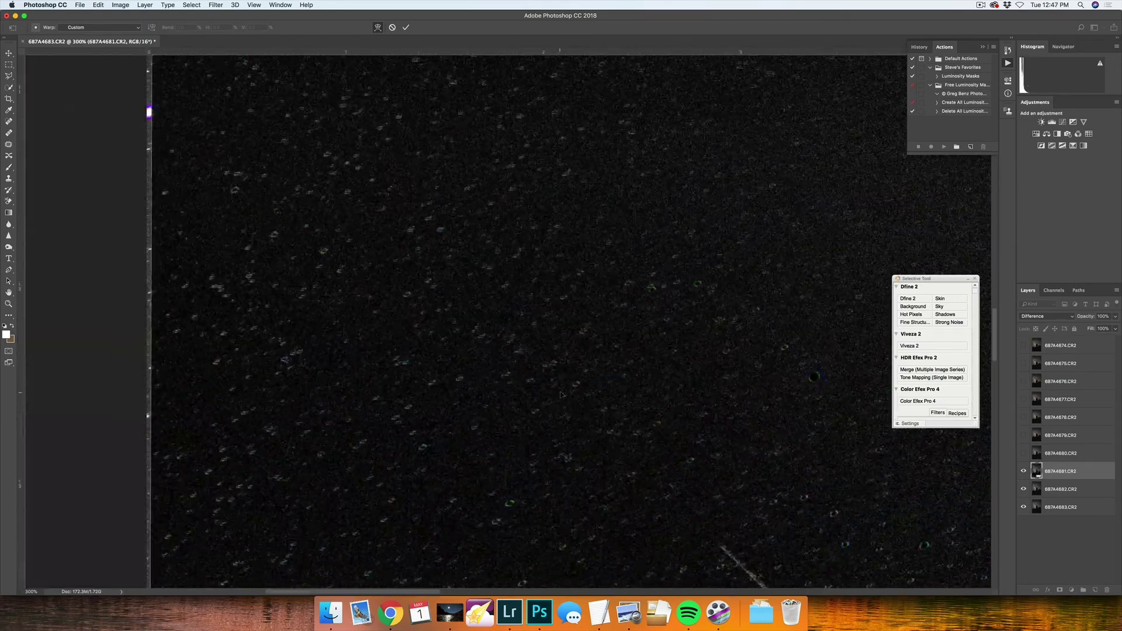
{"action": "scroll", "coordinate": [438, 270], "scroll_direction": "right", "scroll_amount": 10}
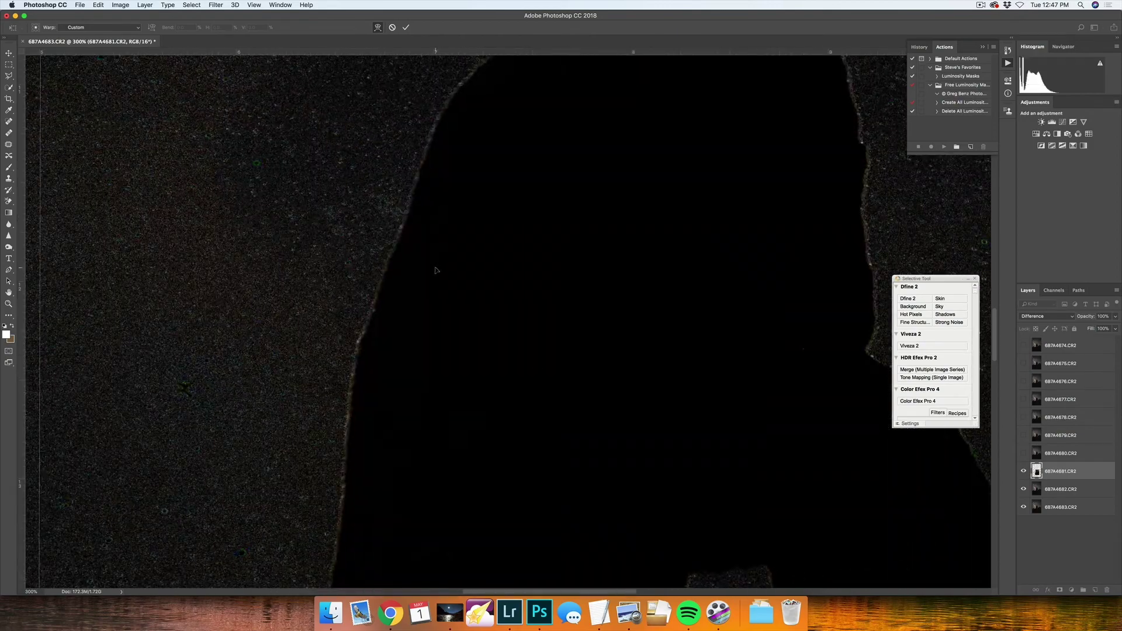
{"action": "key", "text": "super+minus"}
{"action": "key", "text": "super+minus"}
{"action": "key", "text": "super+minus"}
{"action": "key", "text": "super+minus"}
{"action": "key", "text": "super+minus"}
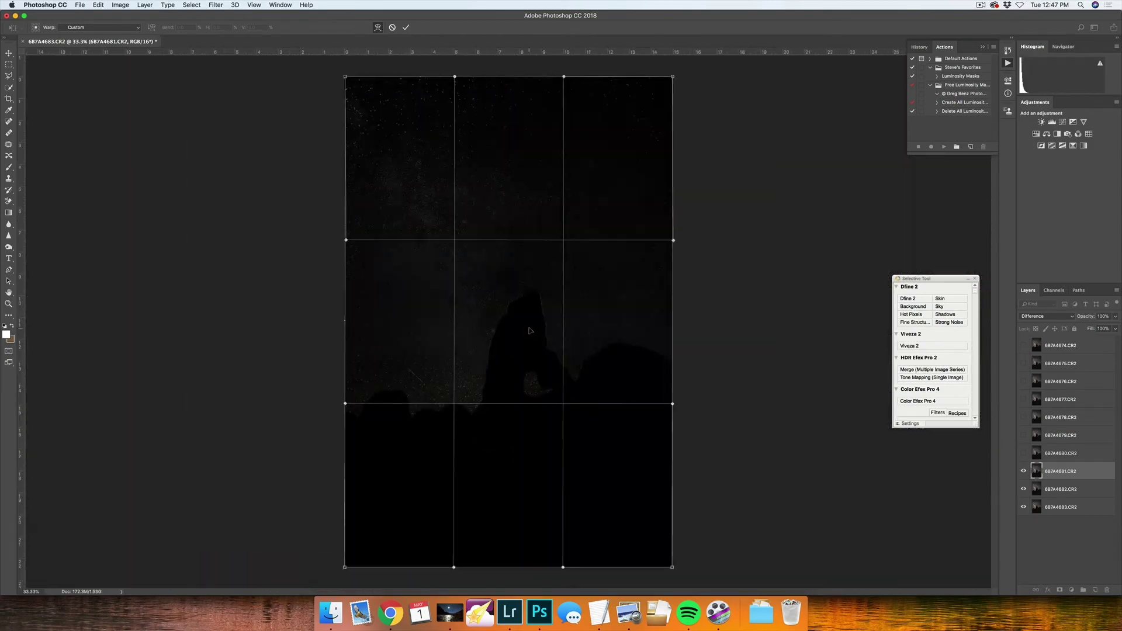
{"action": "key", "text": "Return"}
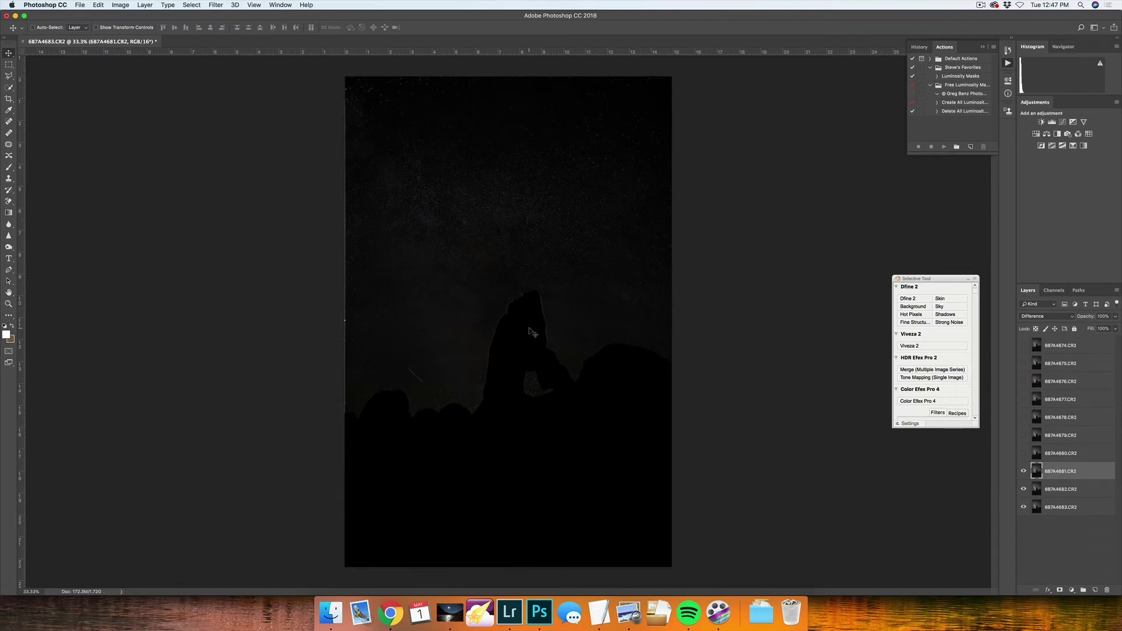
Return 6B7A4681 to Normal blending and reveal the 6B7A4680.CR2 layer.
{"action": "left_click", "coordinate": [1042, 317]}
{"action": "left_click", "coordinate": [1033, 171]}
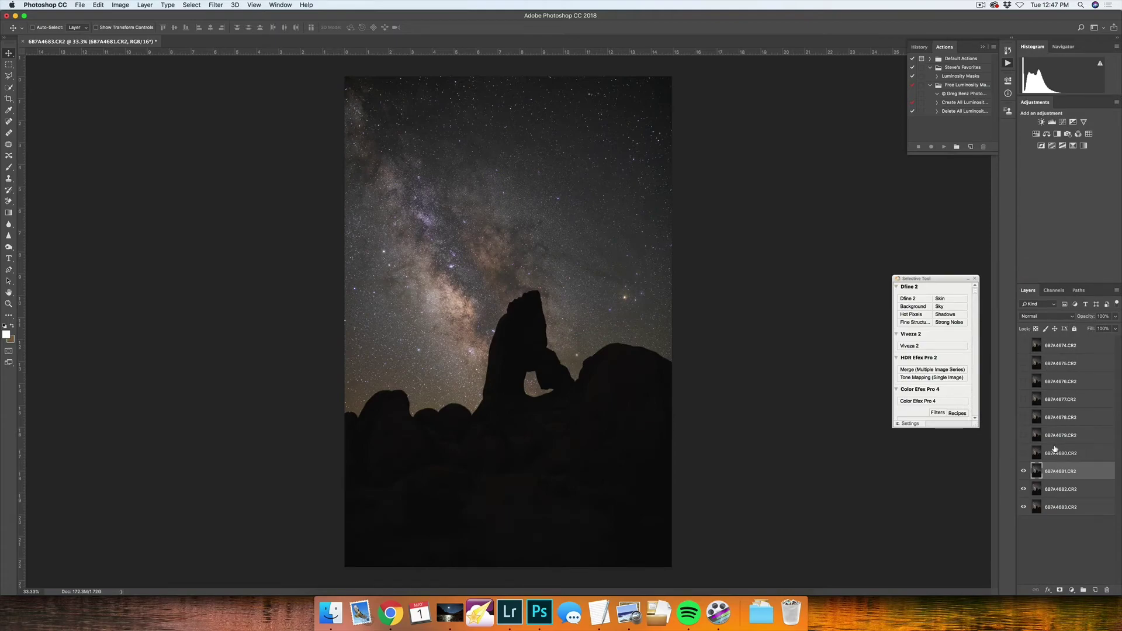
{"action": "left_click", "coordinate": [1023, 452]}
{"action": "scroll", "coordinate": [544, 348], "scroll_direction": "up", "scroll_amount": 10}
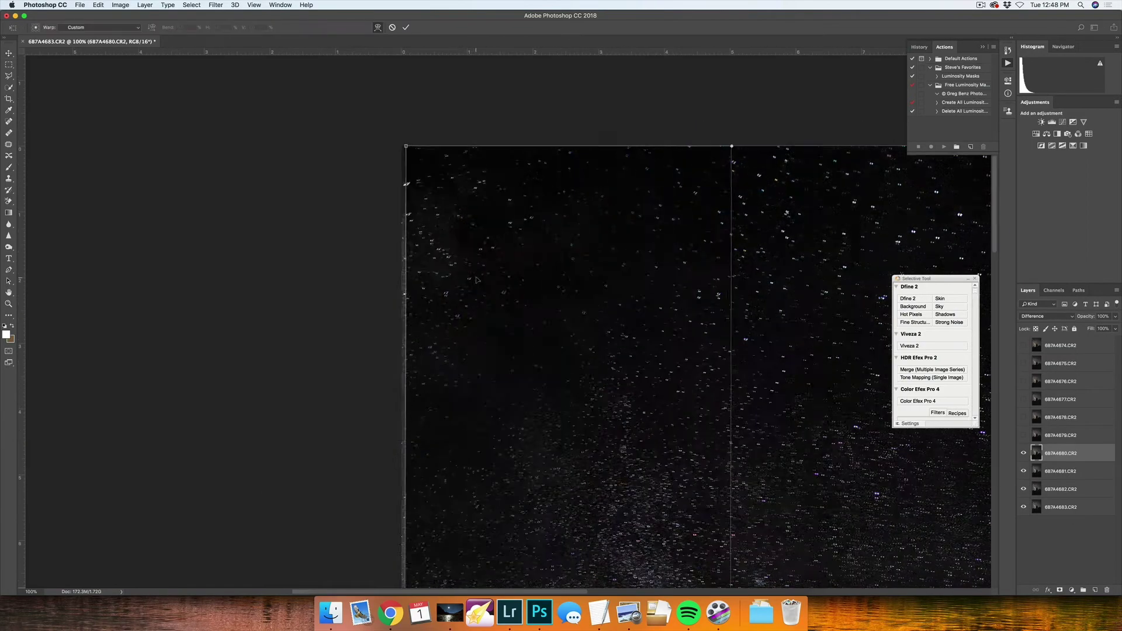
Warp 6B7A4680.CR2 so its stars cancel against the frame beneath, and commit the warp.
{"action": "key", "text": "ctrl+t"}
{"action": "scroll", "coordinate": [545, 348], "scroll_direction": "down", "scroll_amount": 3}
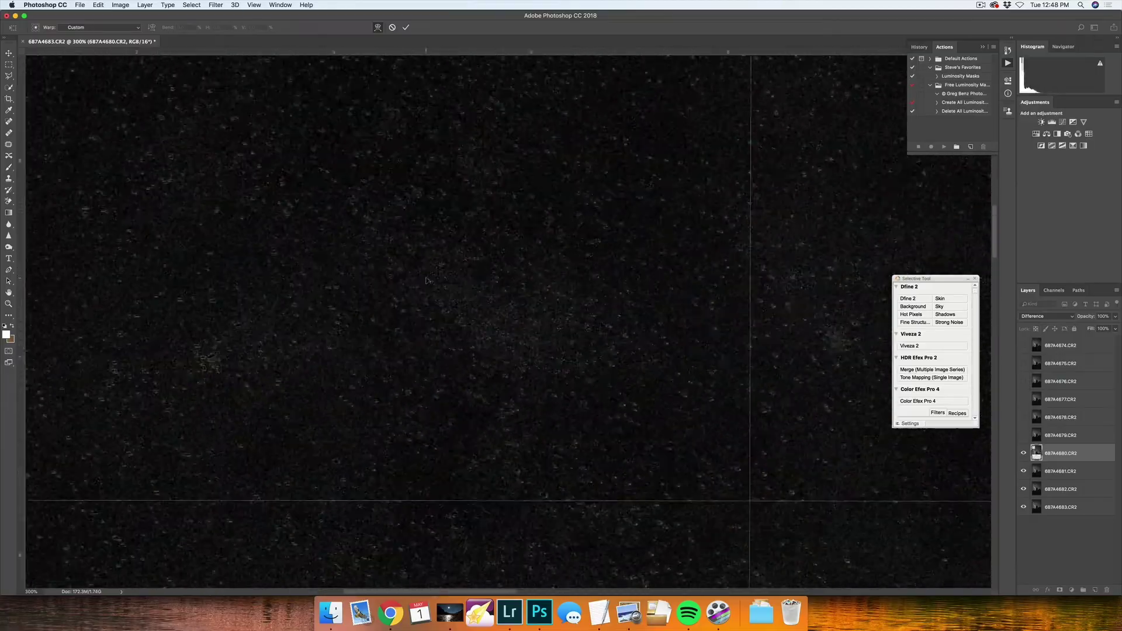
{"action": "scroll", "coordinate": [789, 454], "scroll_direction": "down", "scroll_amount": 3}
{"action": "scroll", "coordinate": [788, 454], "scroll_direction": "up", "scroll_amount": 2}
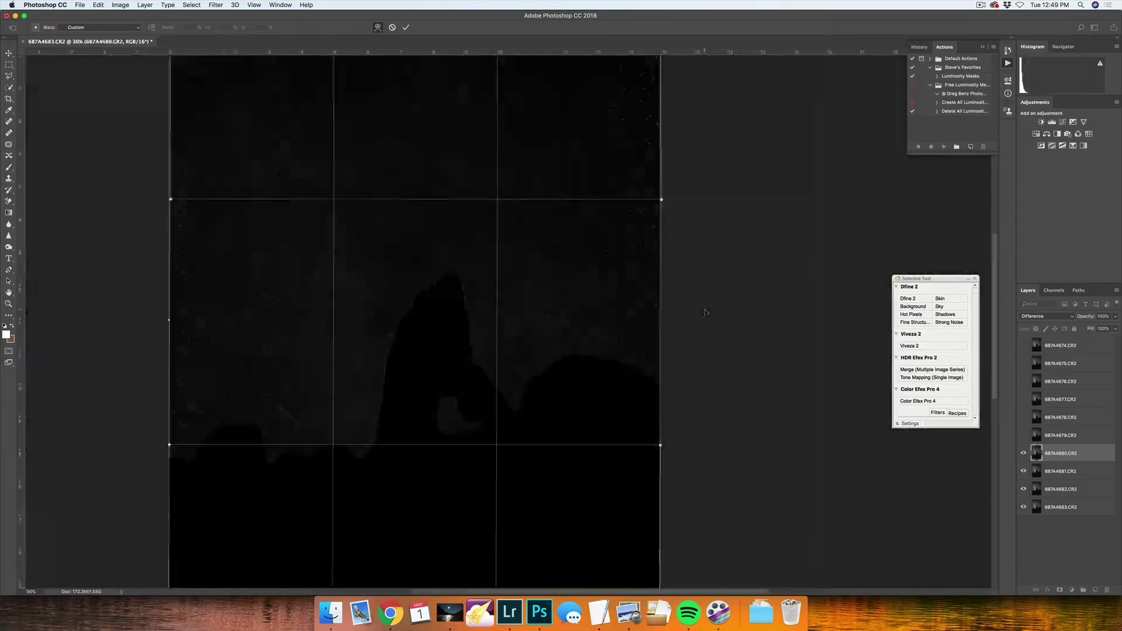
{"action": "key", "text": "Return"}
{"action": "left_click", "coordinate": [1023, 436]}
Warp 6B7A4679.CR2 into star alignment, then select layers 6B7A4679 through 6B7A4683.
{"action": "left_click", "coordinate": [1046, 316]}
{"action": "key", "text": "ctrl+t"}
{"action": "scroll", "coordinate": [374, 281], "scroll_direction": "up", "scroll_amount": 5}
{"action": "left_click_drag", "start_coordinate": [373, 281], "coordinate": [496, 305]}
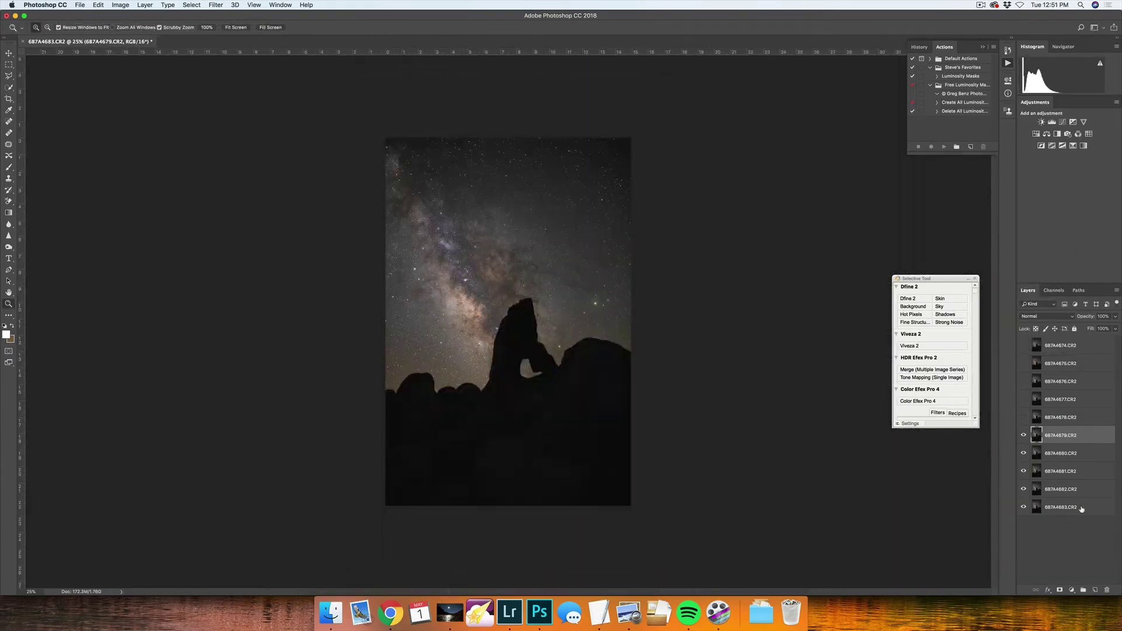
{"action": "left_click", "coordinate": [1082, 507], "text": "shift"}
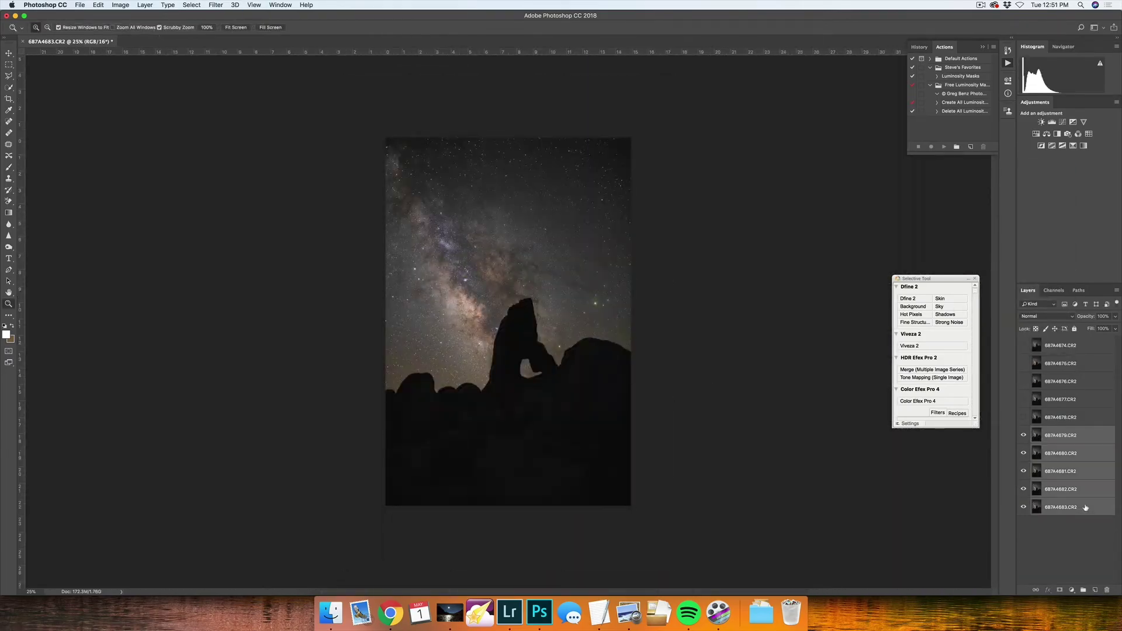
Convert frames 6B7A4679–6B7A4683 into one smart object and set its stack mode to Median.
{"action": "right_click", "coordinate": [1066, 470]}
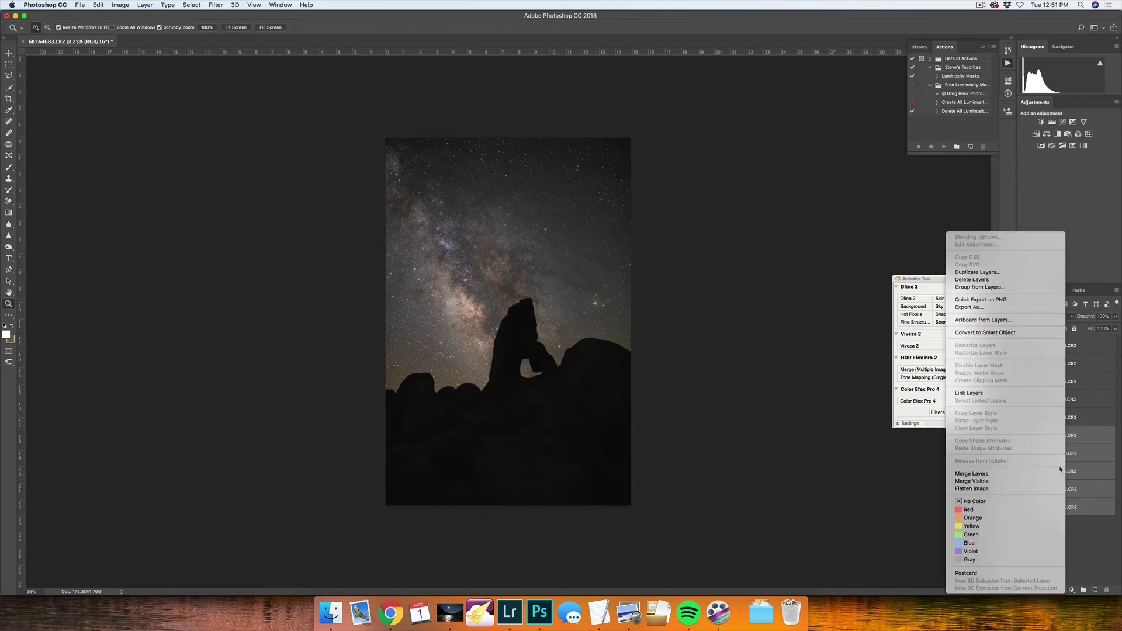
{"action": "left_click", "coordinate": [987, 333]}
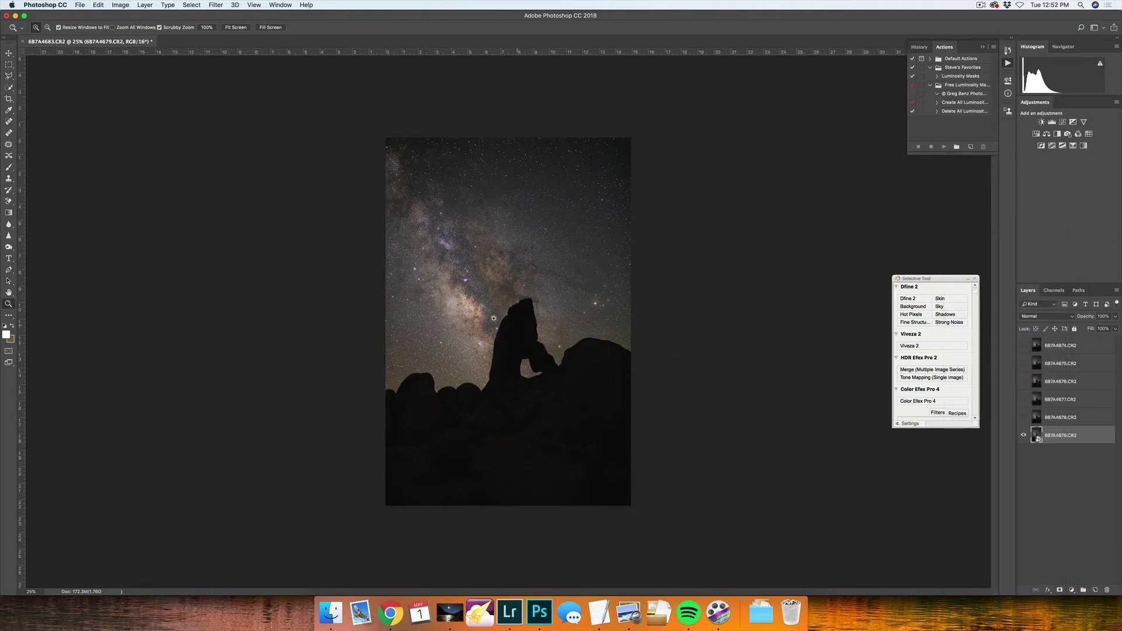
{"action": "left_click", "coordinate": [120, 4]}
{"action": "mouse_move", "coordinate": [150, 3]}
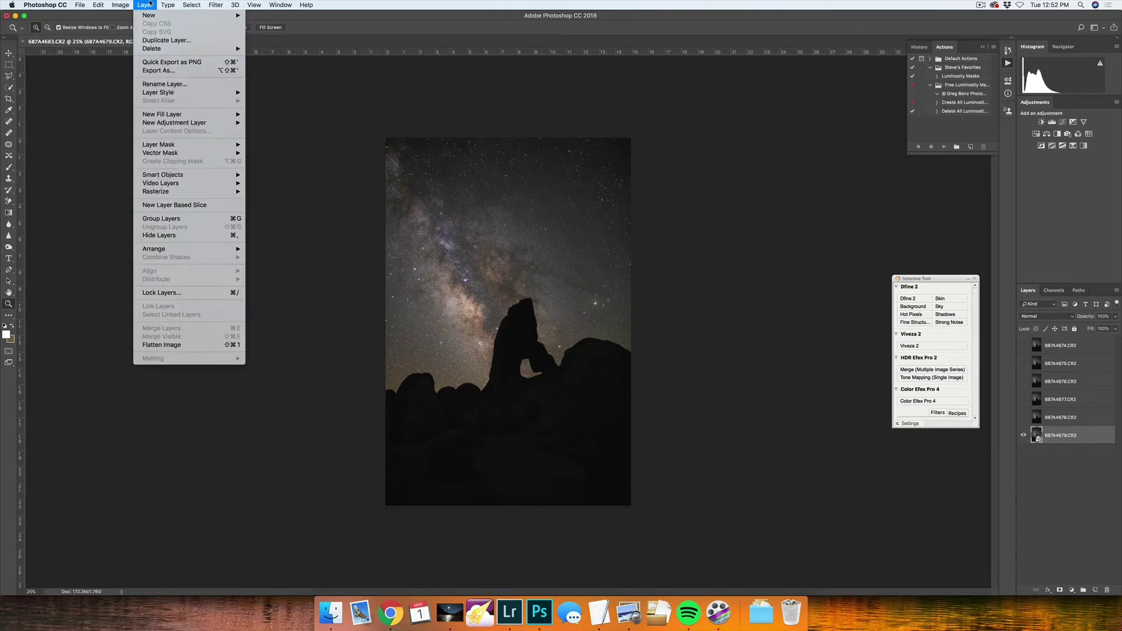
{"action": "mouse_move", "coordinate": [202, 175]}
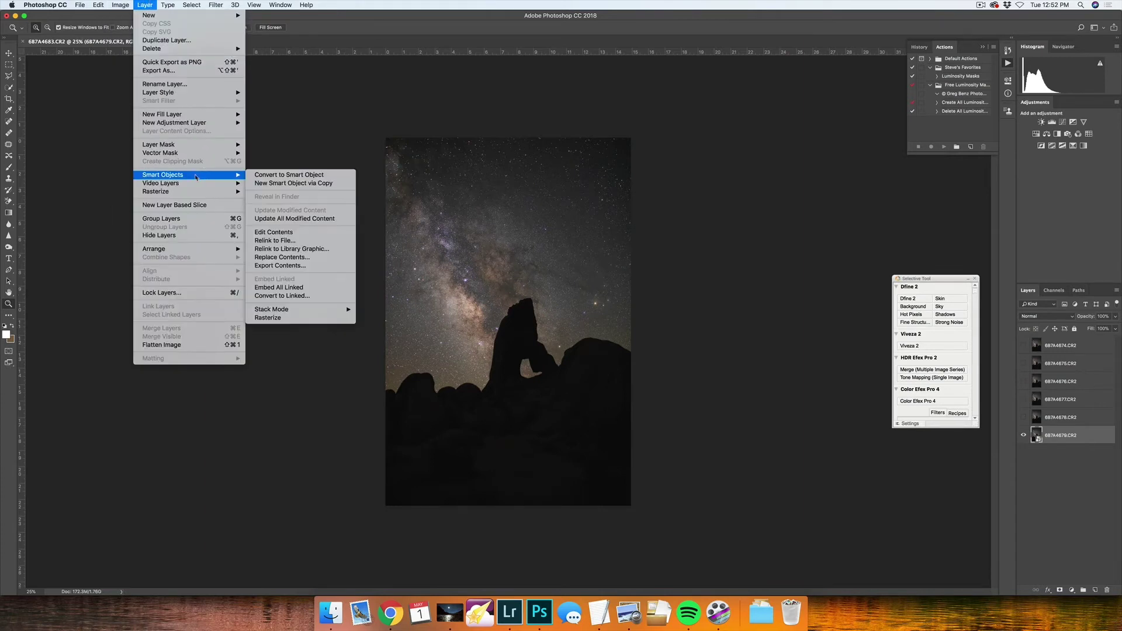
{"action": "mouse_move", "coordinate": [321, 310]}
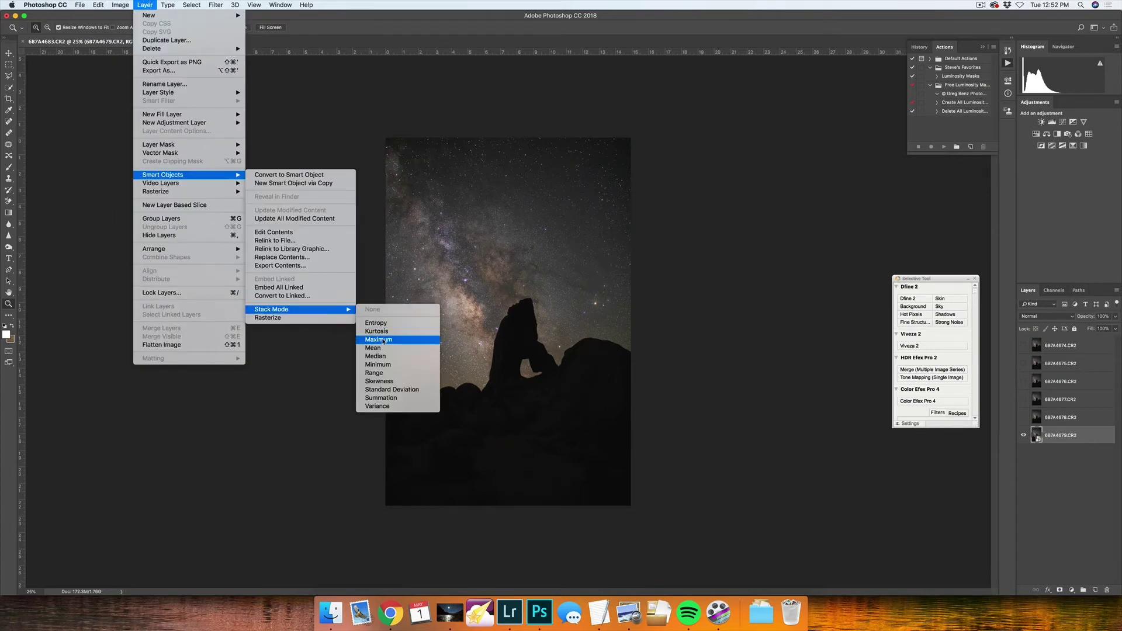
{"action": "left_click", "coordinate": [388, 357]}
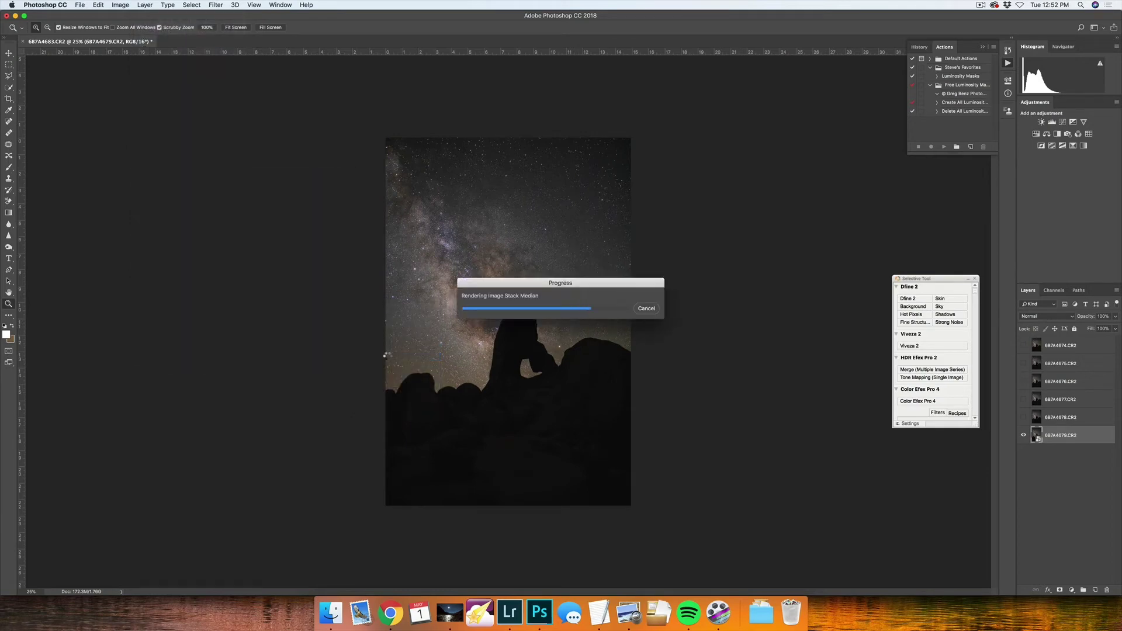
{"action": "left_click_drag", "start_coordinate": [386, 355], "coordinate": [514, 399]}
{"action": "scroll", "coordinate": [514, 399], "scroll_direction": "right", "scroll_amount": 5}
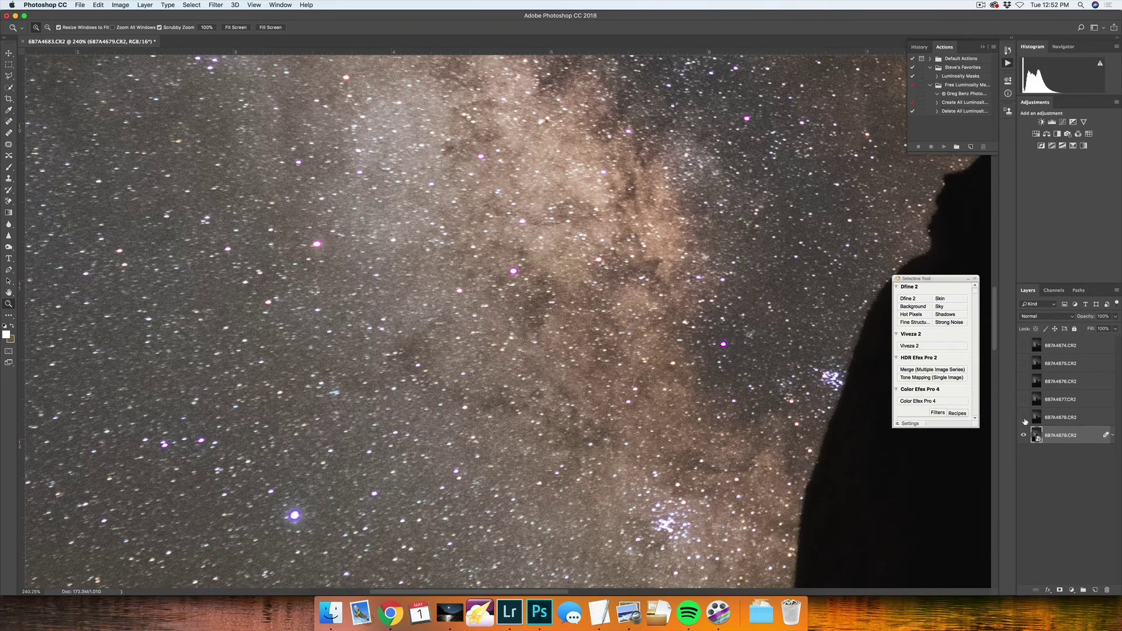
{"action": "left_click", "coordinate": [1023, 419]}
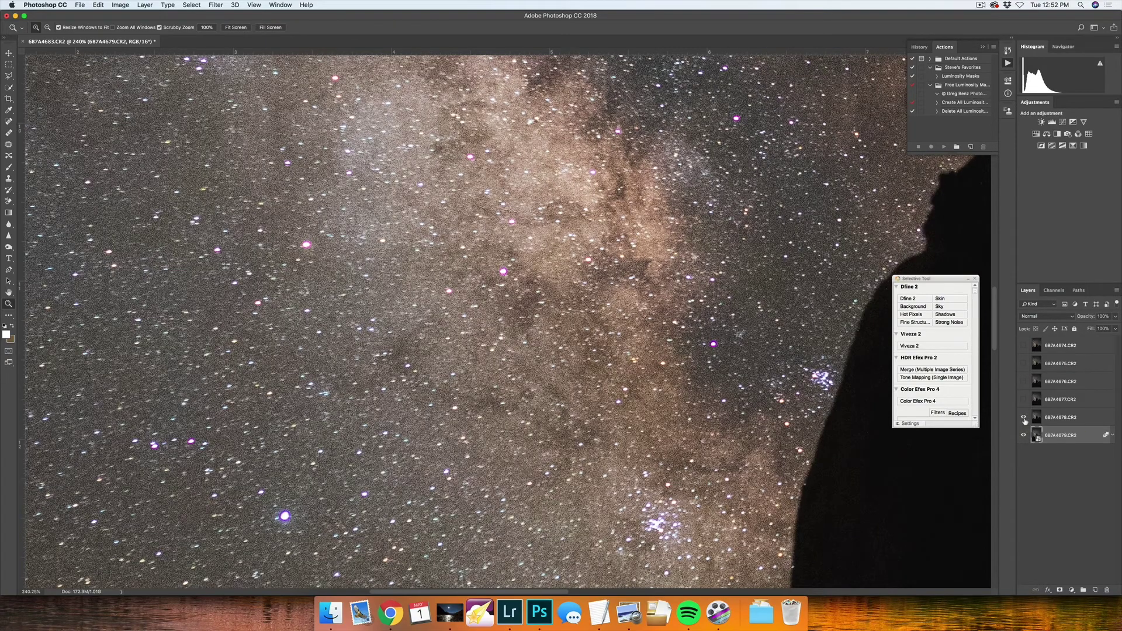
{"action": "left_click", "coordinate": [1069, 418]}
{"action": "key", "text": "super+minus"}
{"action": "key", "text": "super+minus"}
{"action": "key", "text": "super+minus"}
{"action": "key", "text": "super+minus"}
{"action": "key", "text": "super+minus"}
{"action": "key", "text": "super+minus"}
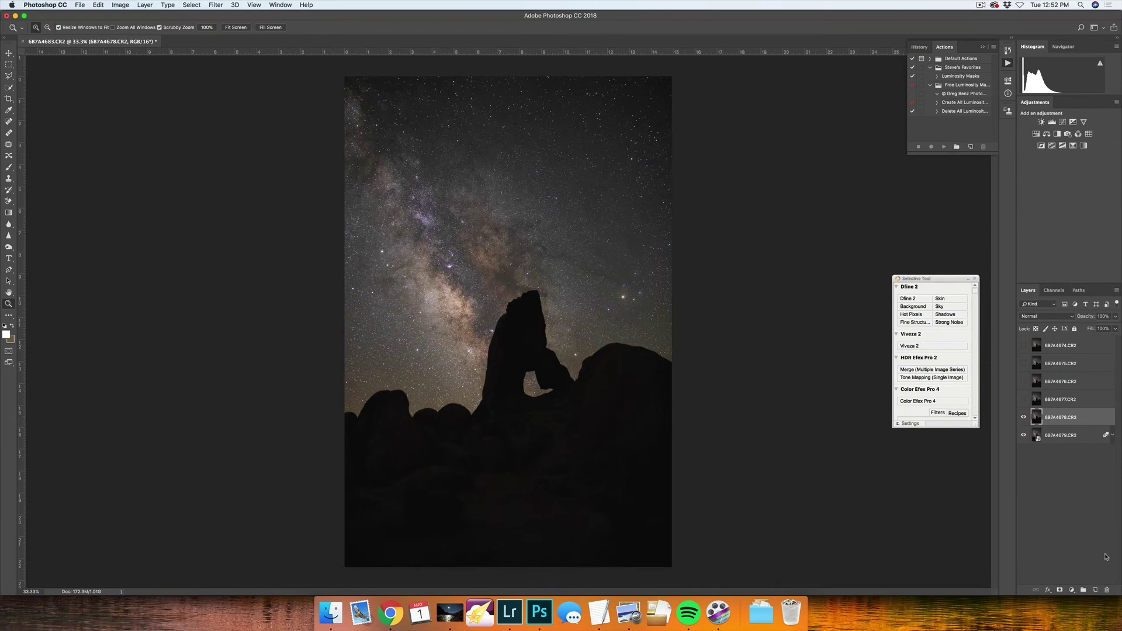
{"action": "left_click", "coordinate": [9, 65]}
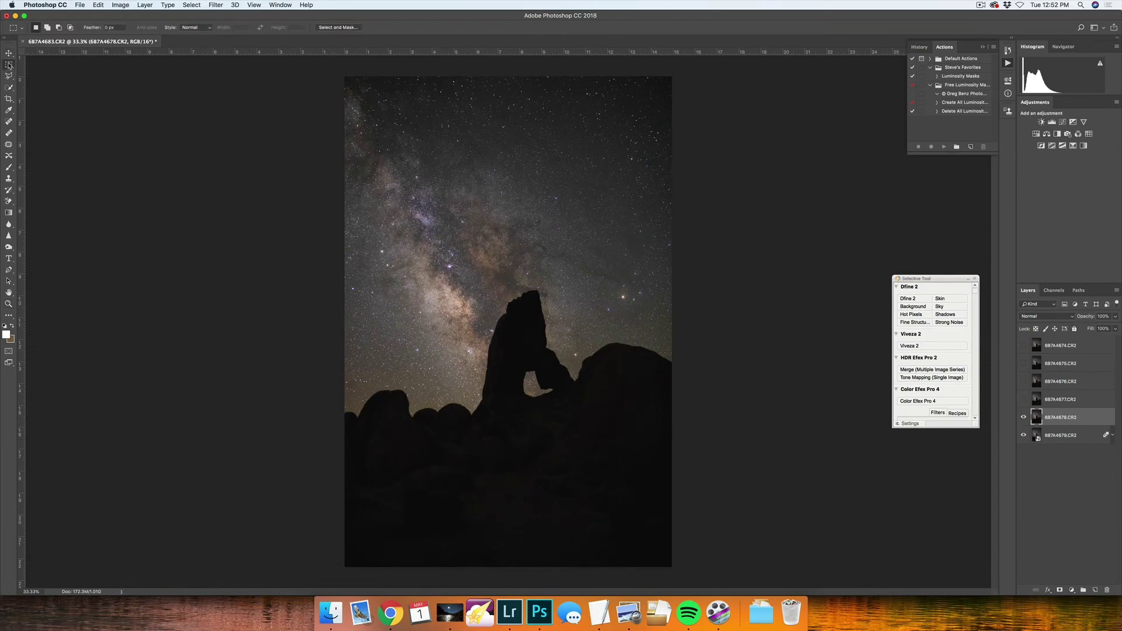
{"action": "left_click_drag", "start_coordinate": [353, 76], "coordinate": [509, 599]}
{"action": "left_click", "coordinate": [1059, 590]}
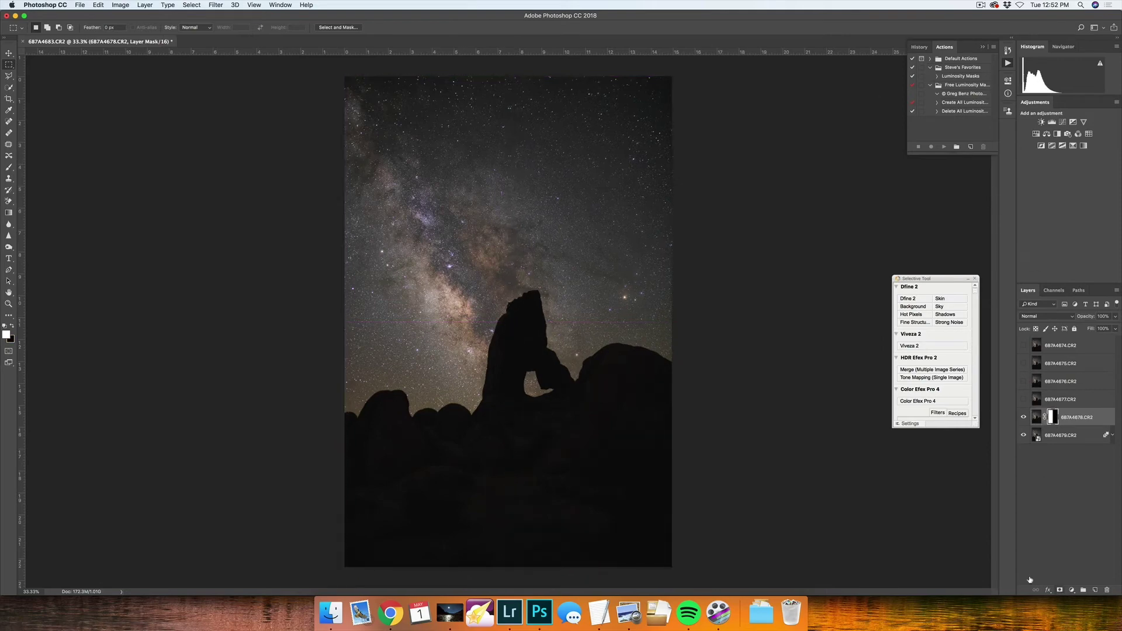
{"action": "key", "text": "z"}
{"action": "left_click_drag", "start_coordinate": [497, 248], "coordinate": [489, 321]}
{"action": "scroll", "coordinate": [489, 320], "scroll_direction": "down", "scroll_amount": 4}
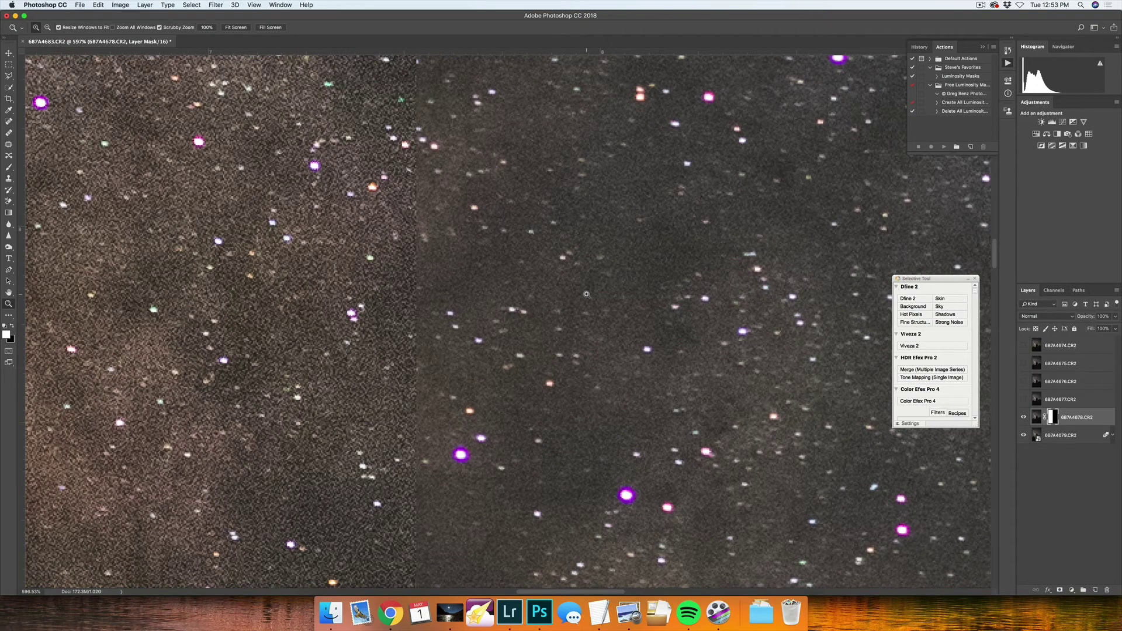
{"action": "scroll", "coordinate": [586, 294], "scroll_direction": "left", "scroll_amount": 3}
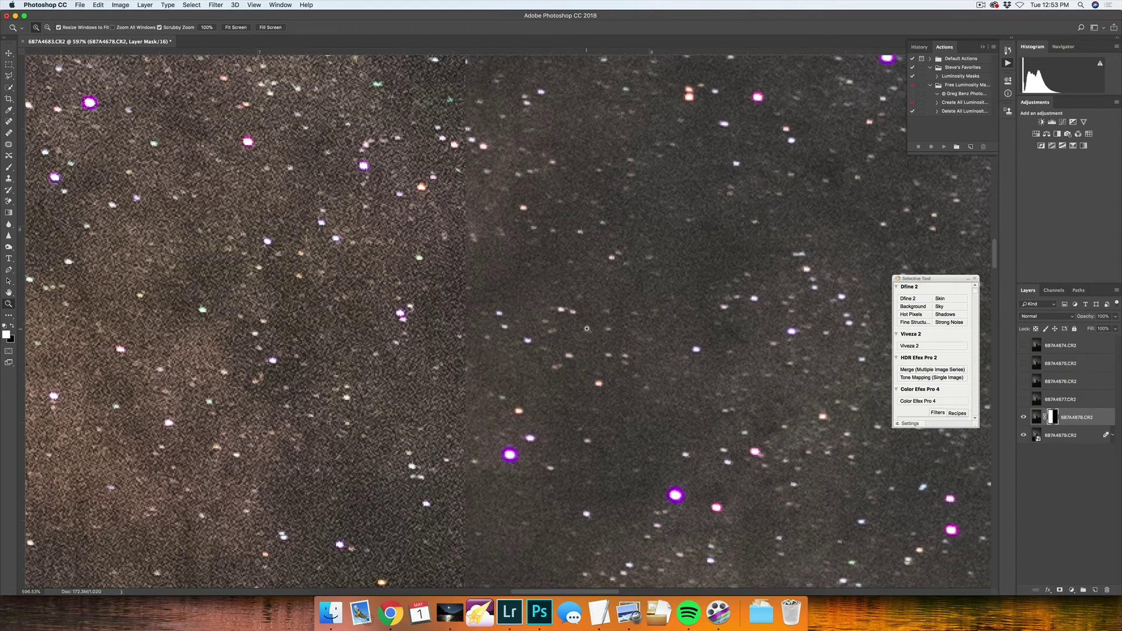
{"action": "scroll", "coordinate": [587, 329], "scroll_direction": "down", "scroll_amount": 15}
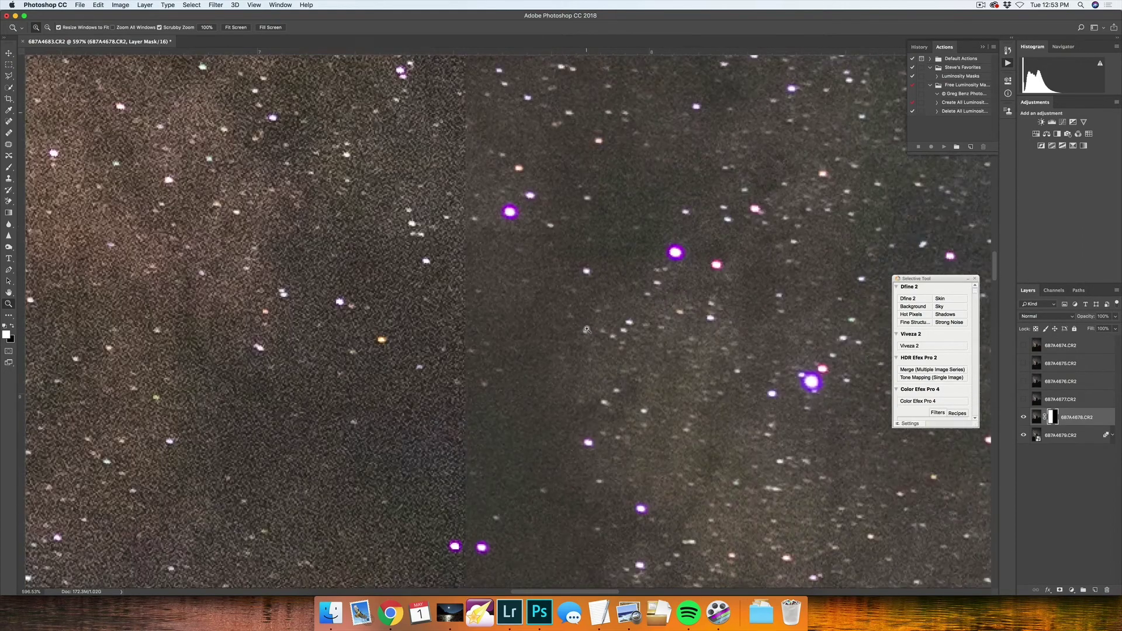
{"action": "scroll", "coordinate": [586, 329], "scroll_direction": "down", "scroll_amount": 15}
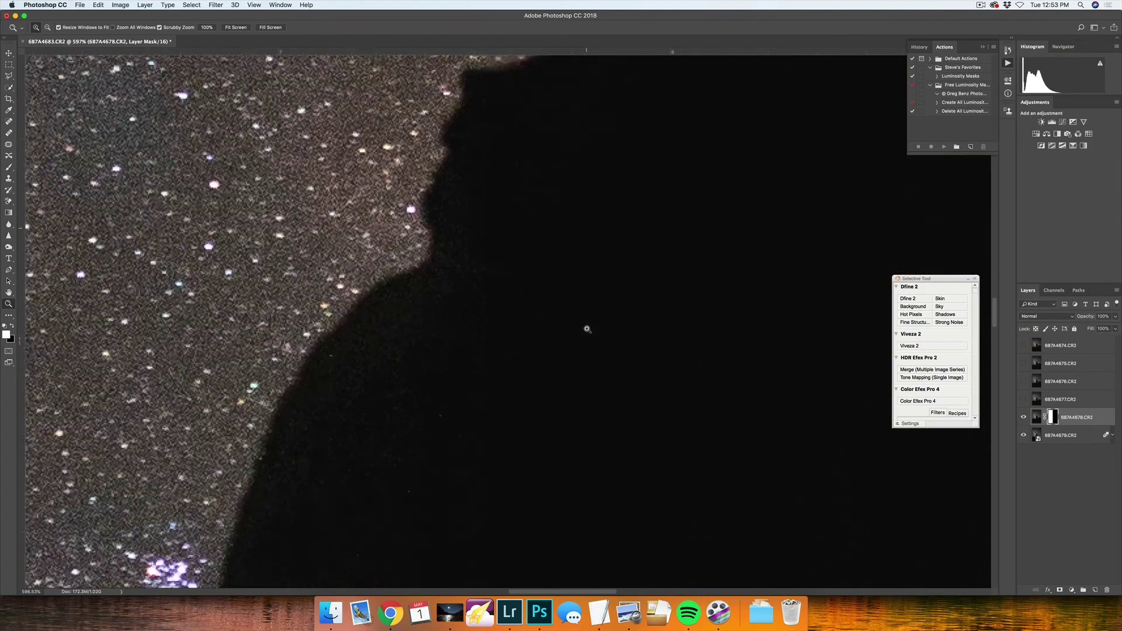
{"action": "scroll", "coordinate": [587, 328], "scroll_direction": "right", "scroll_amount": 5}
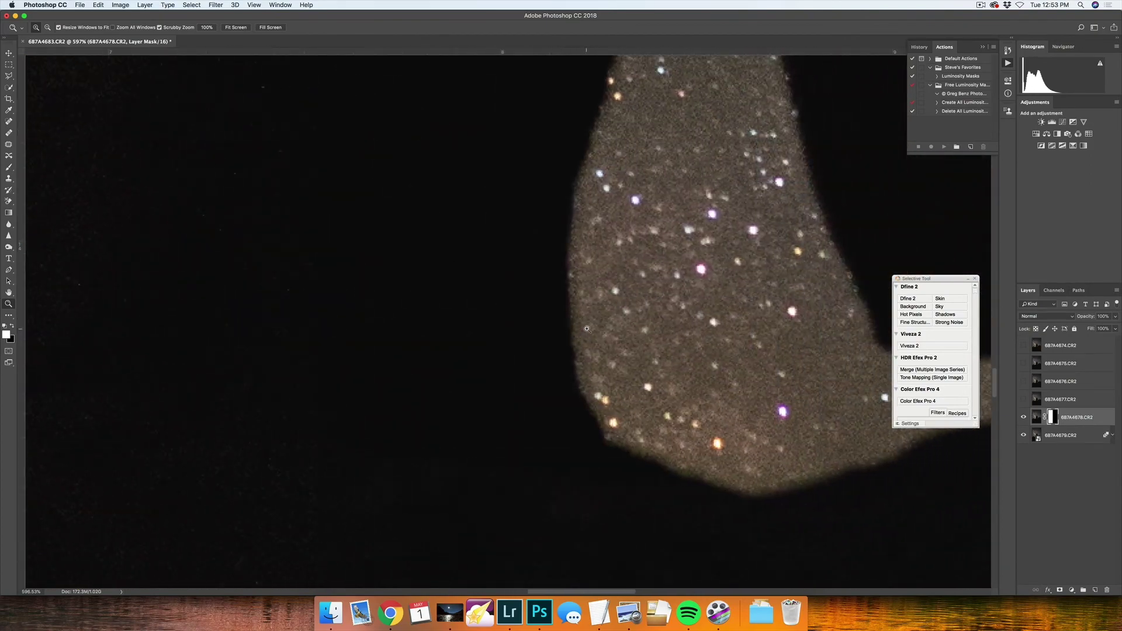
{"action": "scroll", "coordinate": [588, 332], "scroll_direction": "down", "scroll_amount": 6}
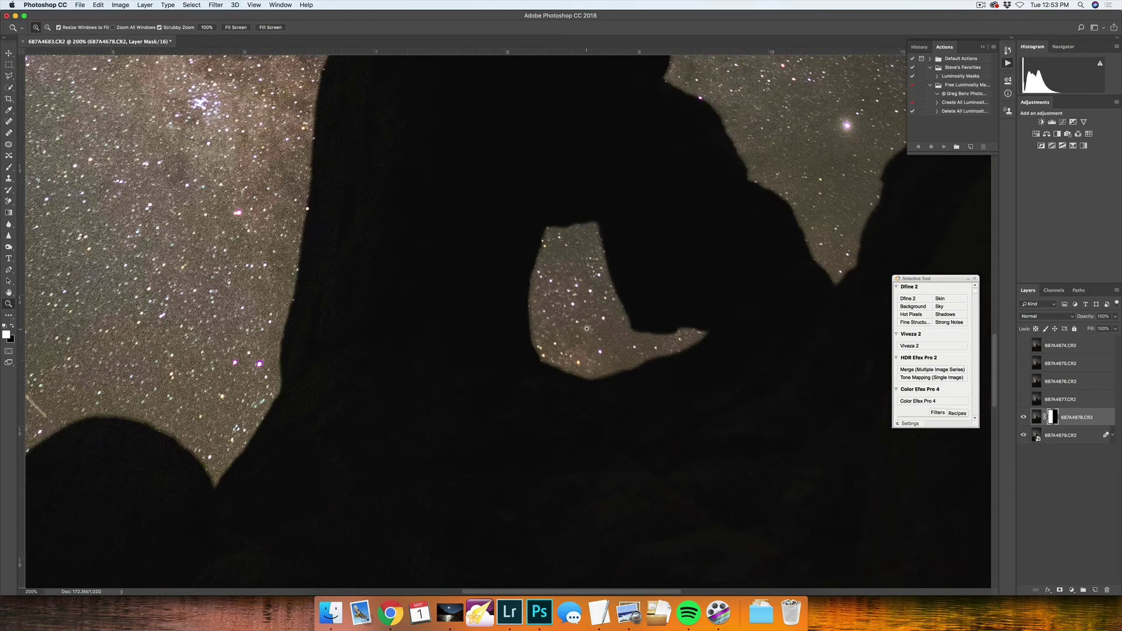
{"action": "scroll", "coordinate": [598, 329], "scroll_direction": "right", "scroll_amount": 20}
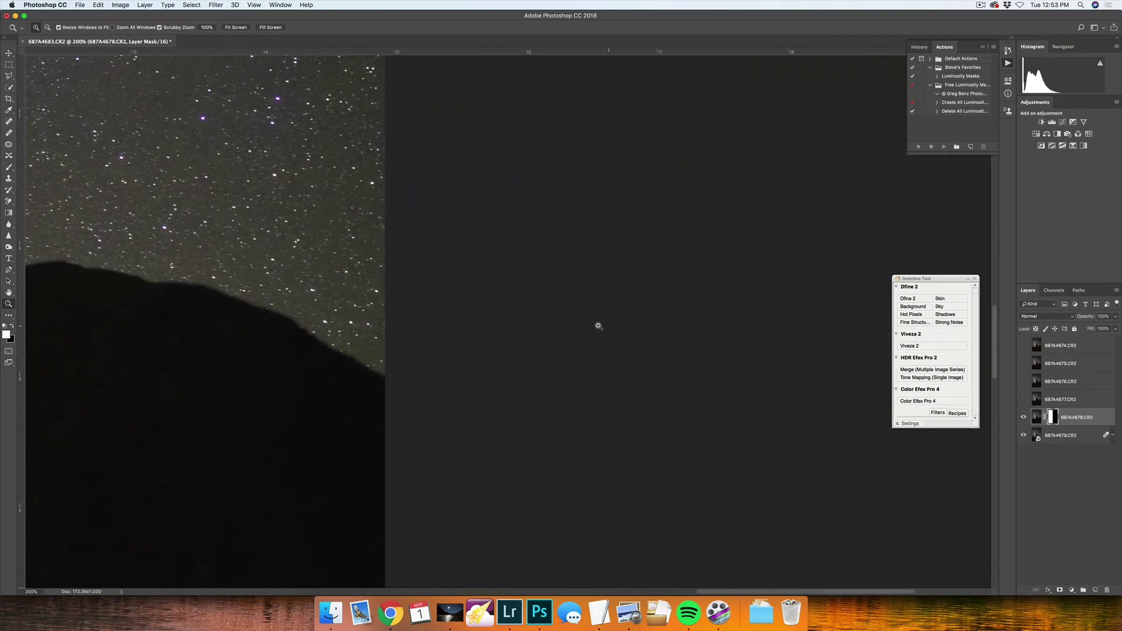
{"action": "scroll", "coordinate": [597, 325], "scroll_direction": "left", "scroll_amount": 20}
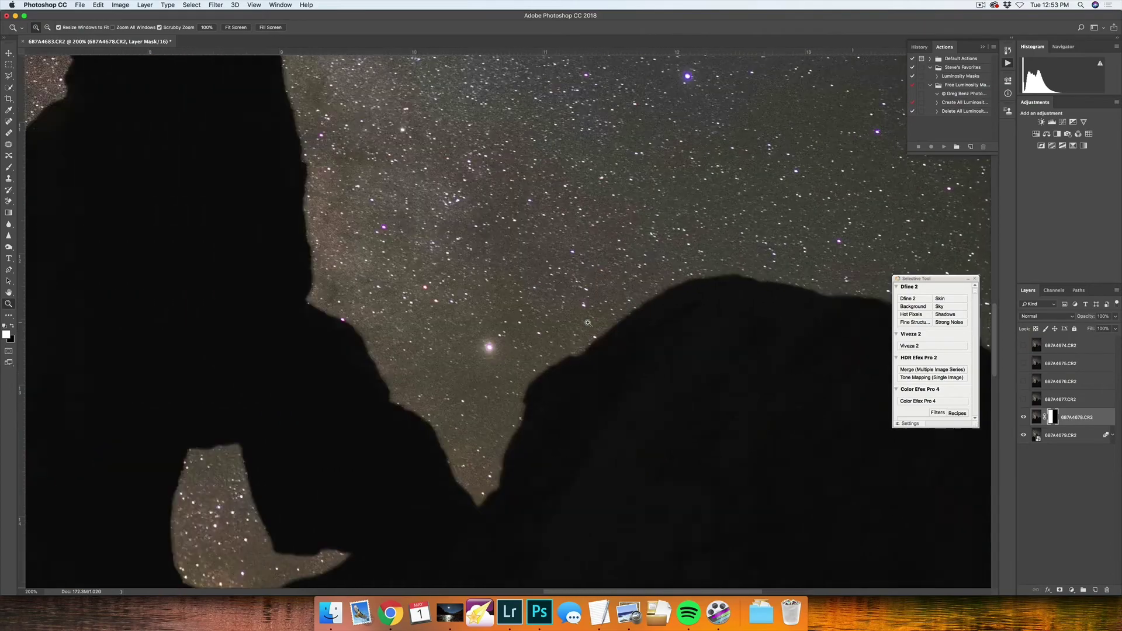
{"action": "scroll", "coordinate": [587, 323], "scroll_direction": "up", "scroll_amount": 20}
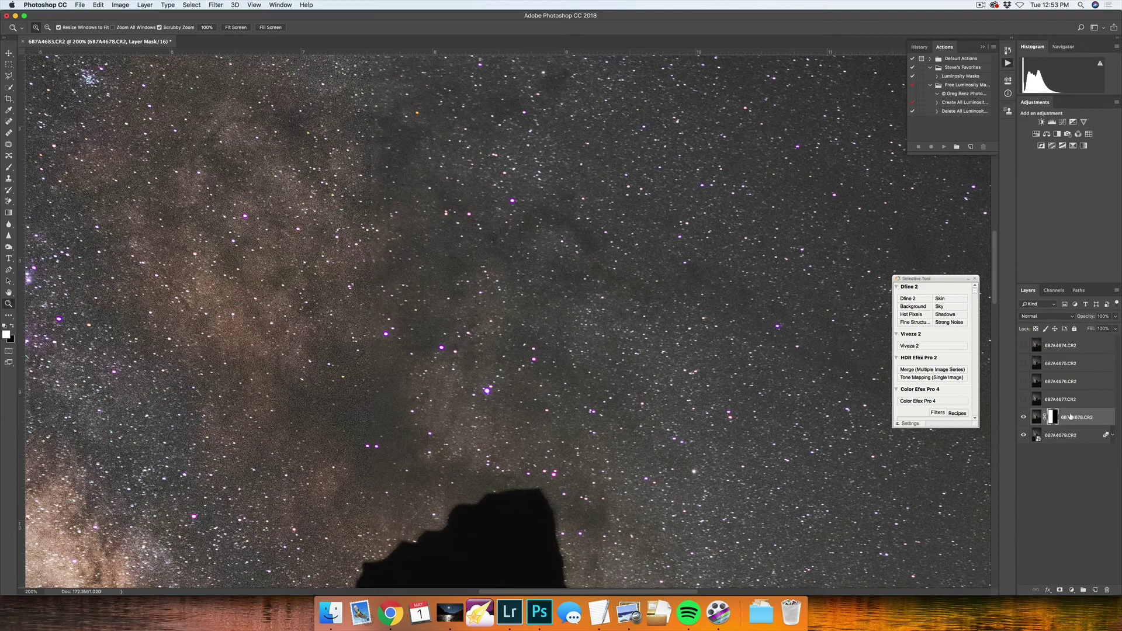
Delete the mask on layer 6B7A4678 and make layers 6B7A4674–6B7A4676 visible again.
{"action": "left_click_drag", "start_coordinate": [1052, 420], "coordinate": [1106, 589]}
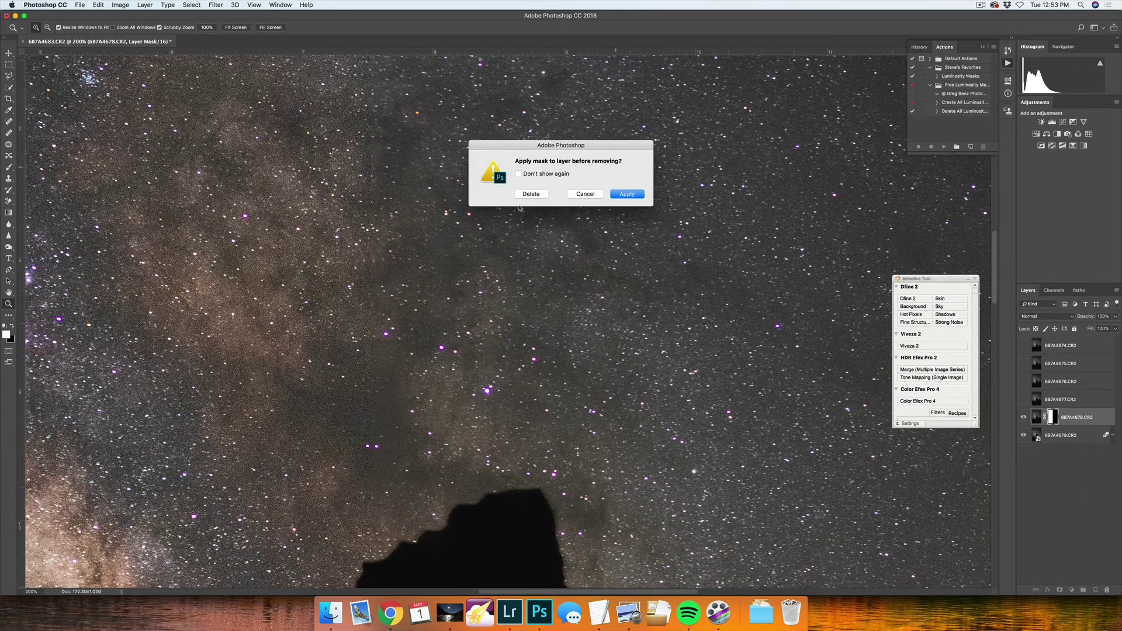
{"action": "left_click", "coordinate": [537, 195]}
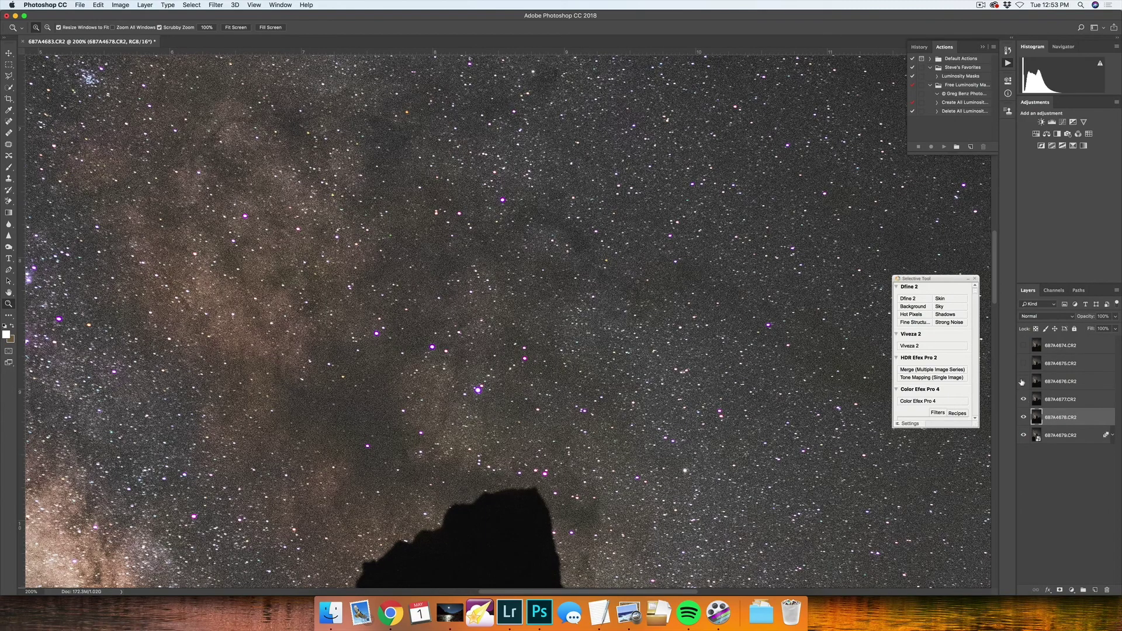
{"action": "left_click", "coordinate": [1023, 381]}
{"action": "left_click", "coordinate": [1023, 363]}
{"action": "left_click", "coordinate": [1023, 345]}
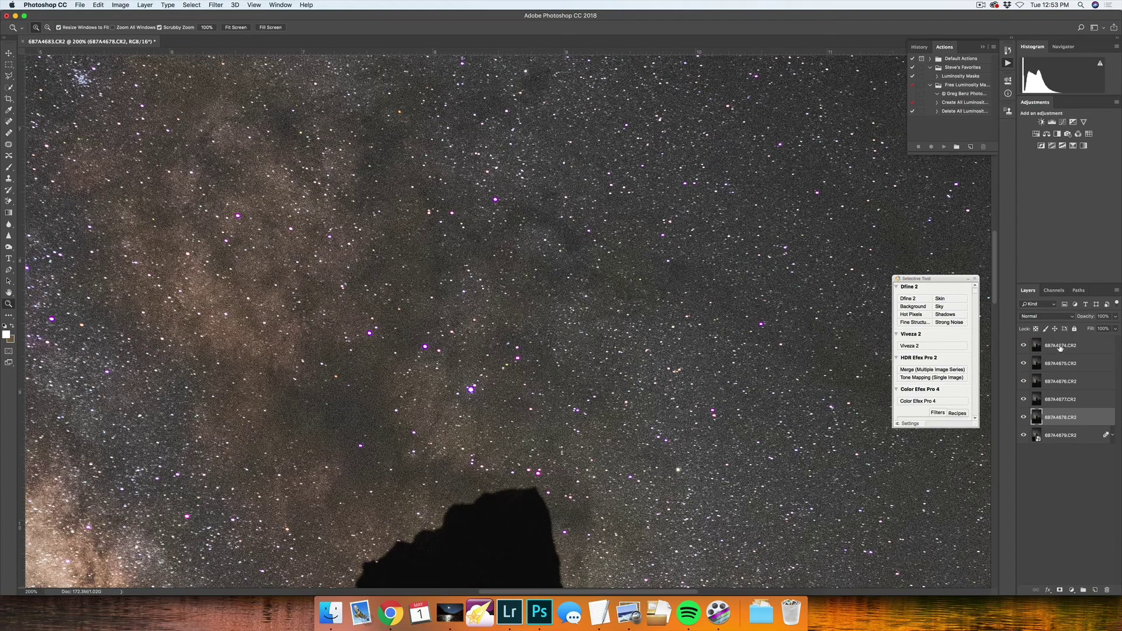
Convert the five sky frames 6B7A4674–6B7A4678 into a single smart object.
{"action": "left_click", "coordinate": [1060, 347], "text": "shift"}
{"action": "right_click", "coordinate": [1054, 349]}
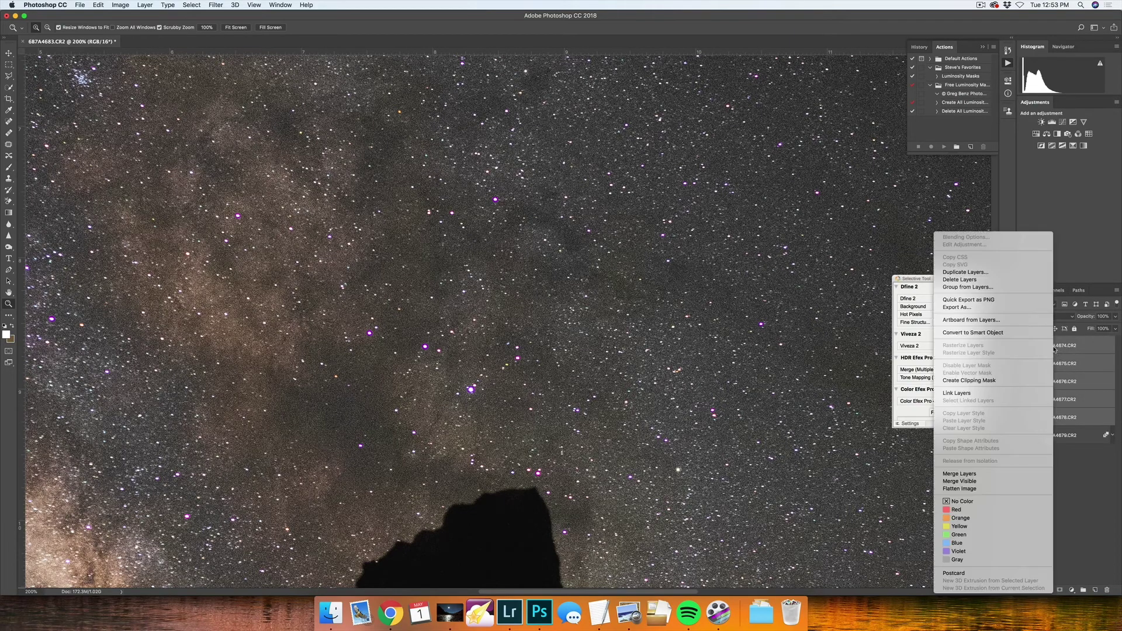
{"action": "left_click", "coordinate": [996, 333]}
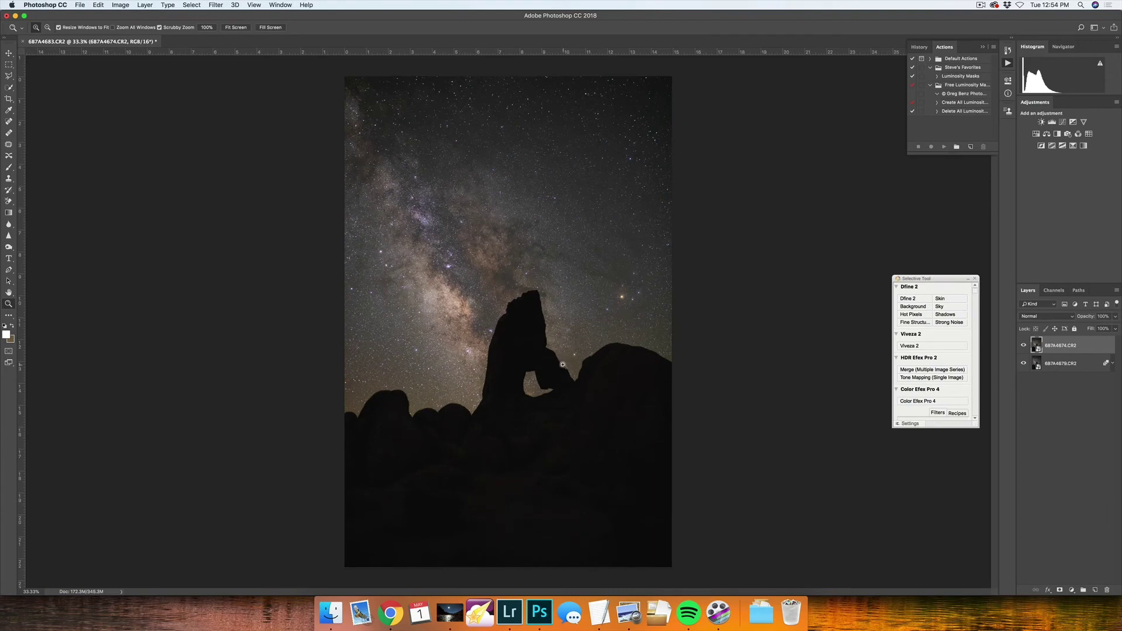
Set the sky smart object's stack mode to Median to remove noise.
{"action": "key", "text": "v"}
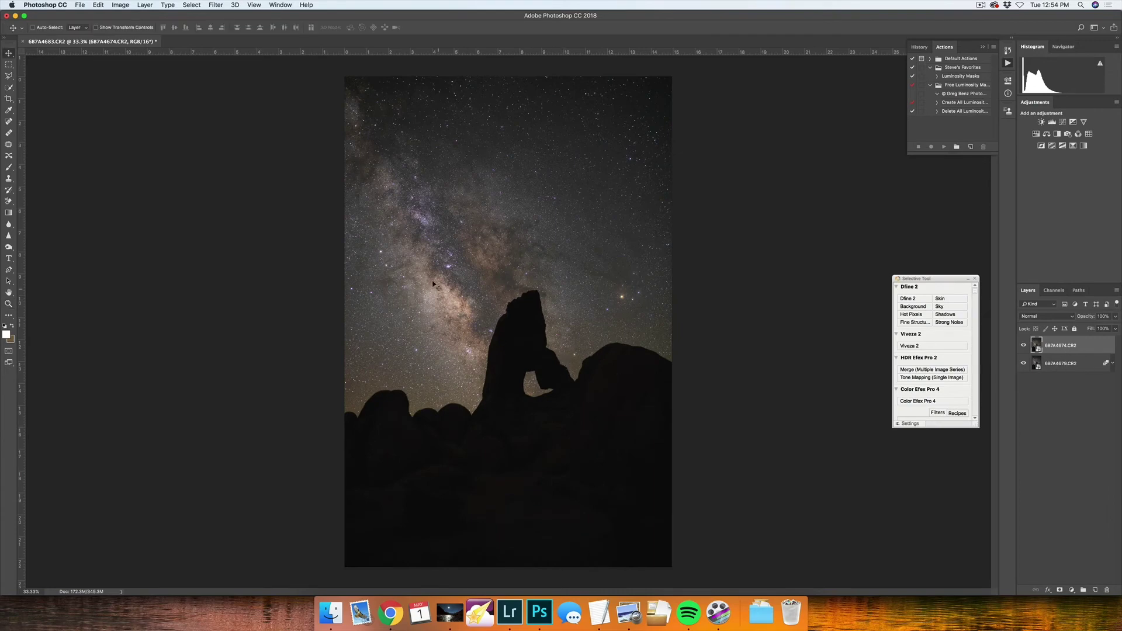
{"action": "left_click", "coordinate": [120, 4]}
{"action": "left_click", "coordinate": [120, 5]}
{"action": "left_click", "coordinate": [144, 5]}
{"action": "mouse_move", "coordinate": [180, 176]}
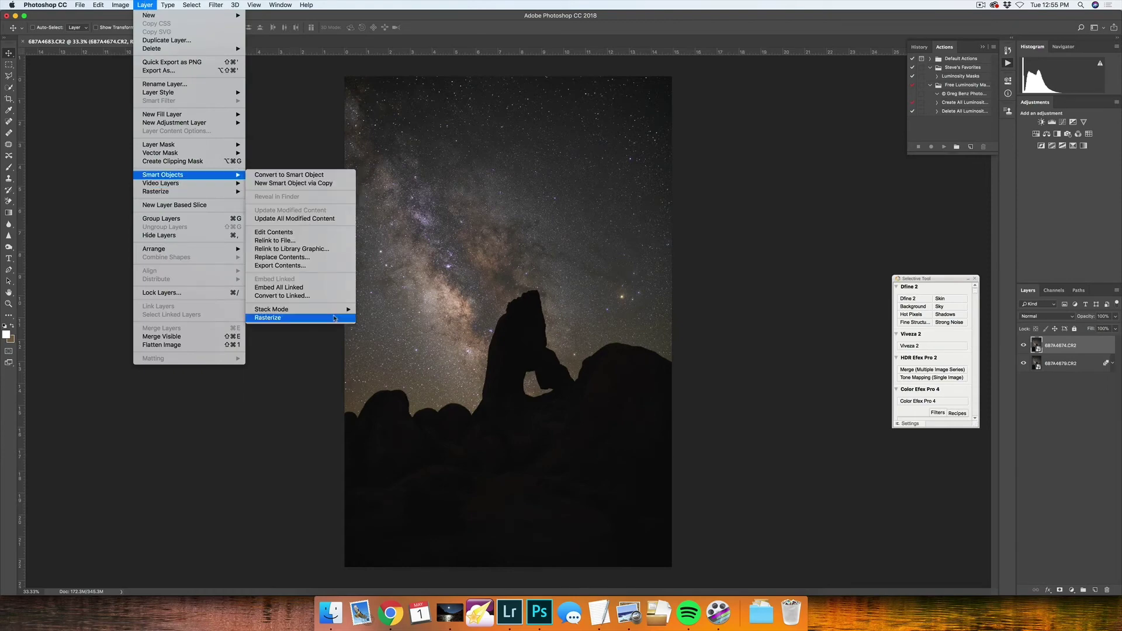
{"action": "mouse_move", "coordinate": [344, 310]}
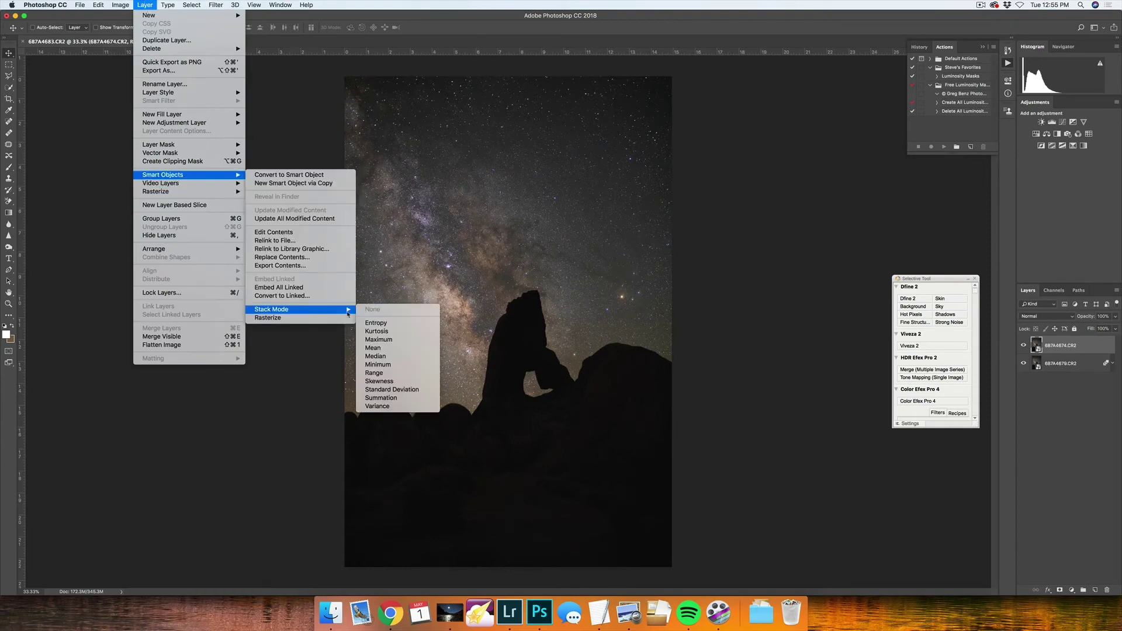
{"action": "left_click", "coordinate": [397, 357]}
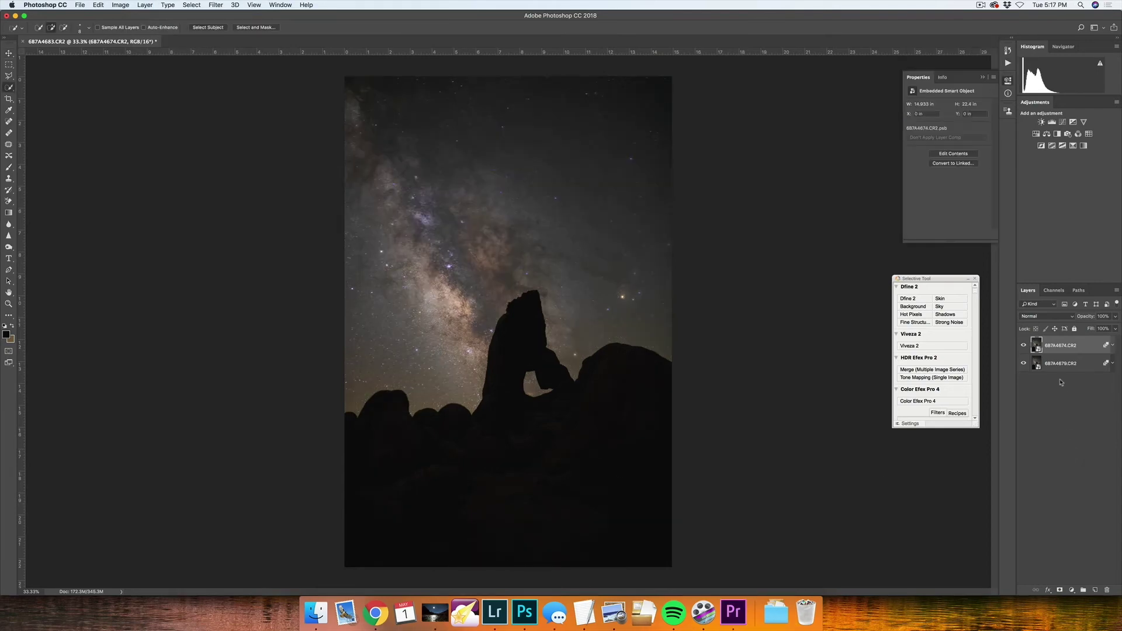
Rasterize both layers into pixel layers, then select the 6B7A4674.CR2 sky layer.
{"action": "left_click", "coordinate": [1069, 365], "text": "shift"}
{"action": "right_click", "coordinate": [1069, 364]}
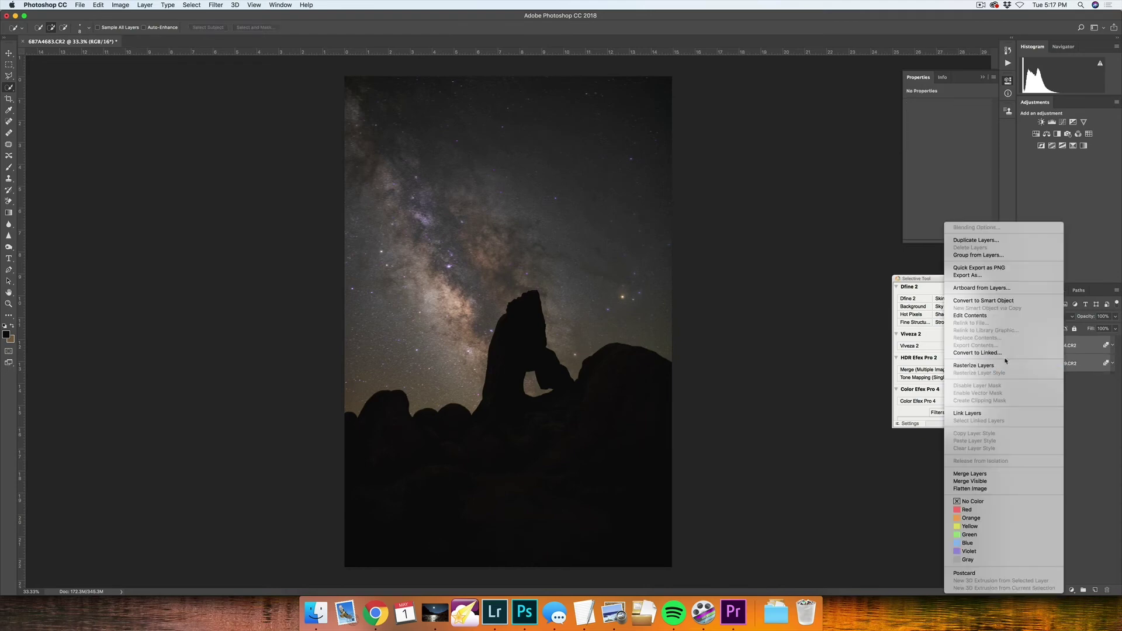
{"action": "left_click", "coordinate": [999, 365]}
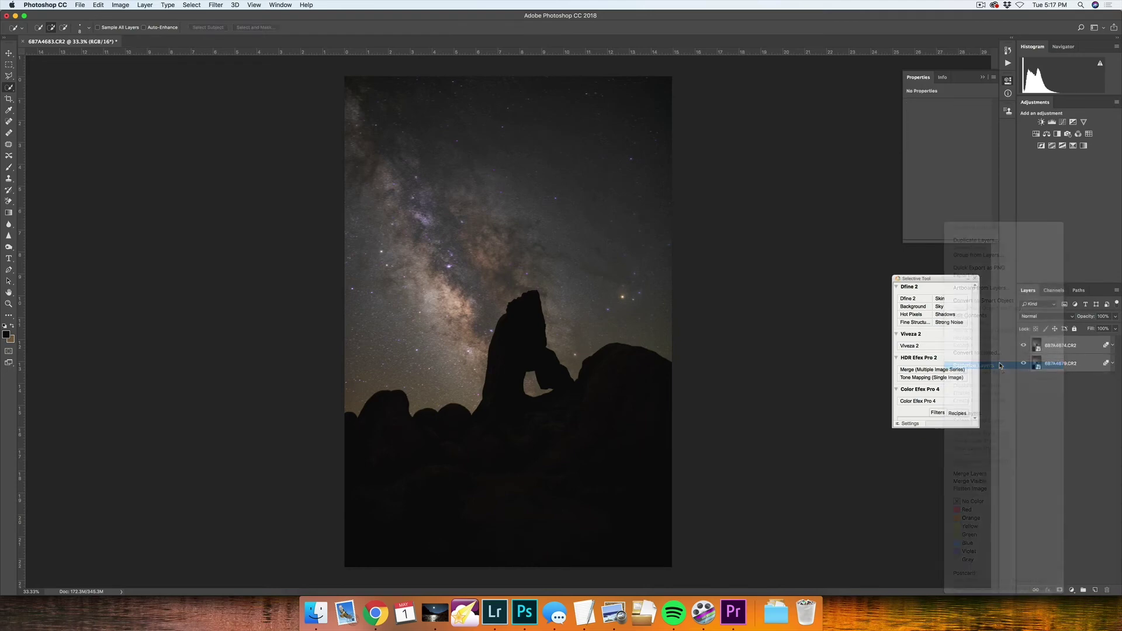
{"action": "left_click", "coordinate": [1090, 347]}
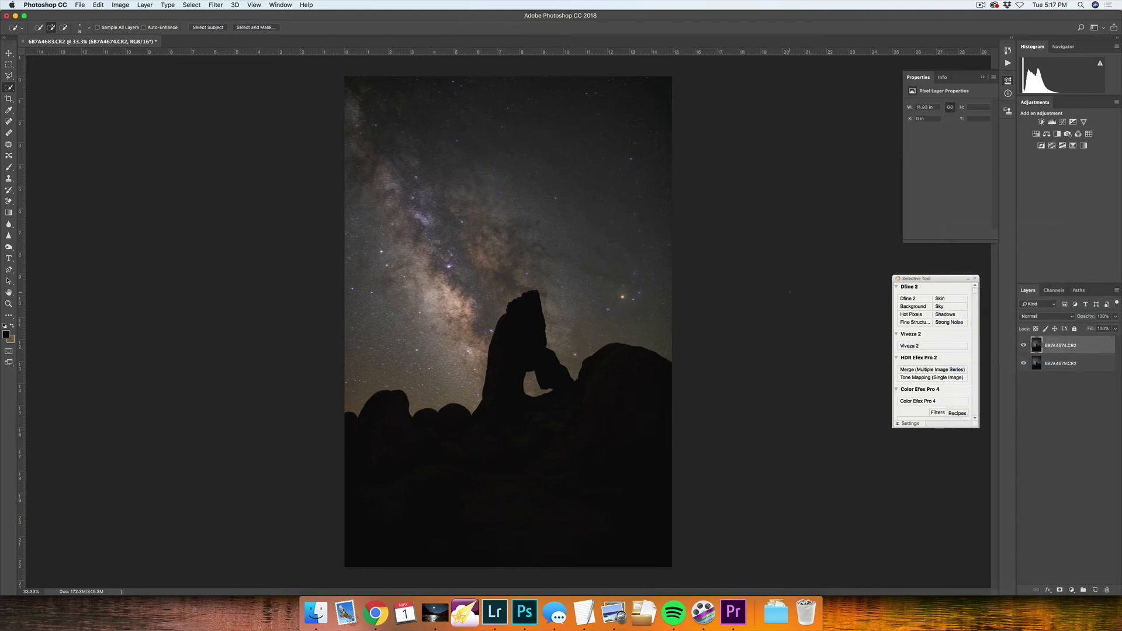
Mask 6B7A4674.CR2 with a Color Range selection of the dark foreground at Fuzziness 29.
{"action": "left_click", "coordinate": [191, 5]}
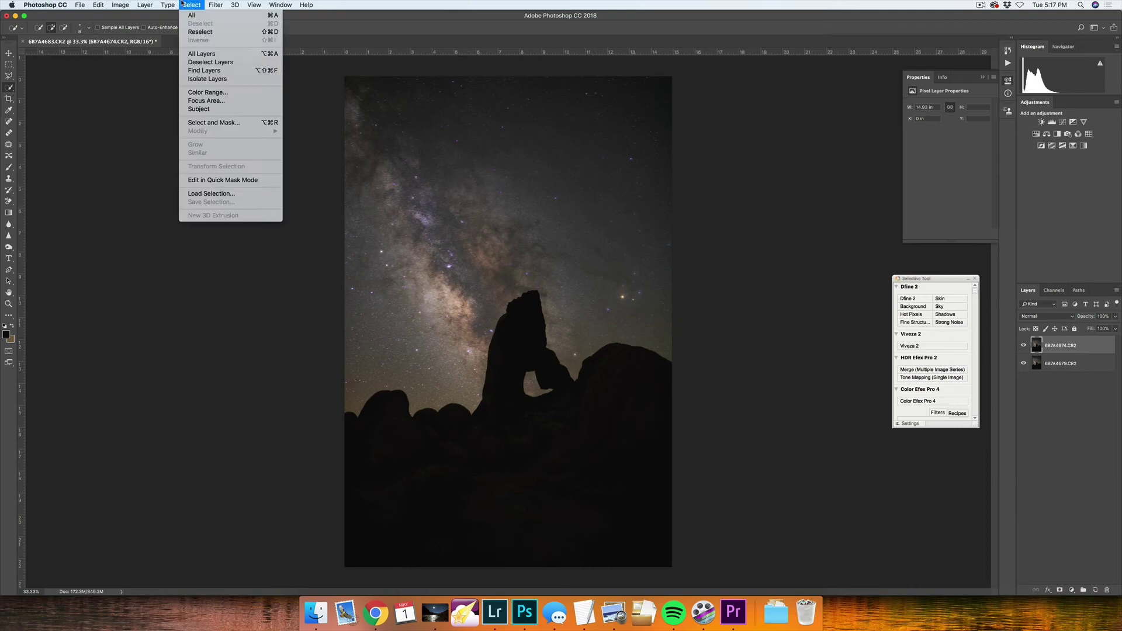
{"action": "left_click", "coordinate": [199, 94]}
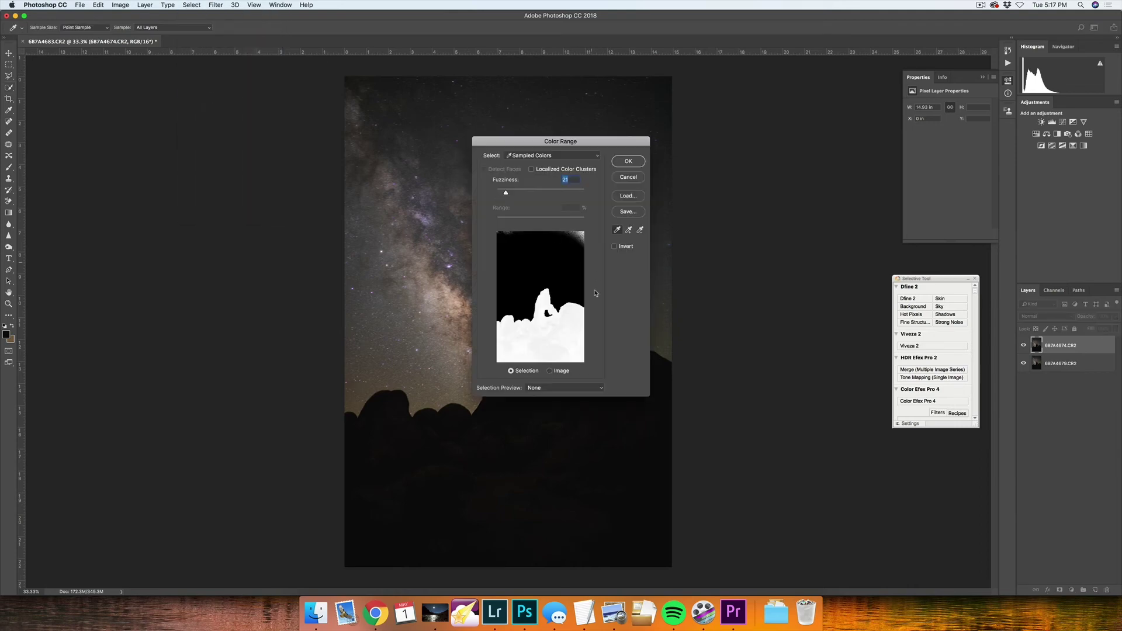
{"action": "left_click", "coordinate": [626, 449]}
{"action": "left_click_drag", "start_coordinate": [505, 194], "coordinate": [516, 195]}
{"action": "left_click", "coordinate": [628, 163]}
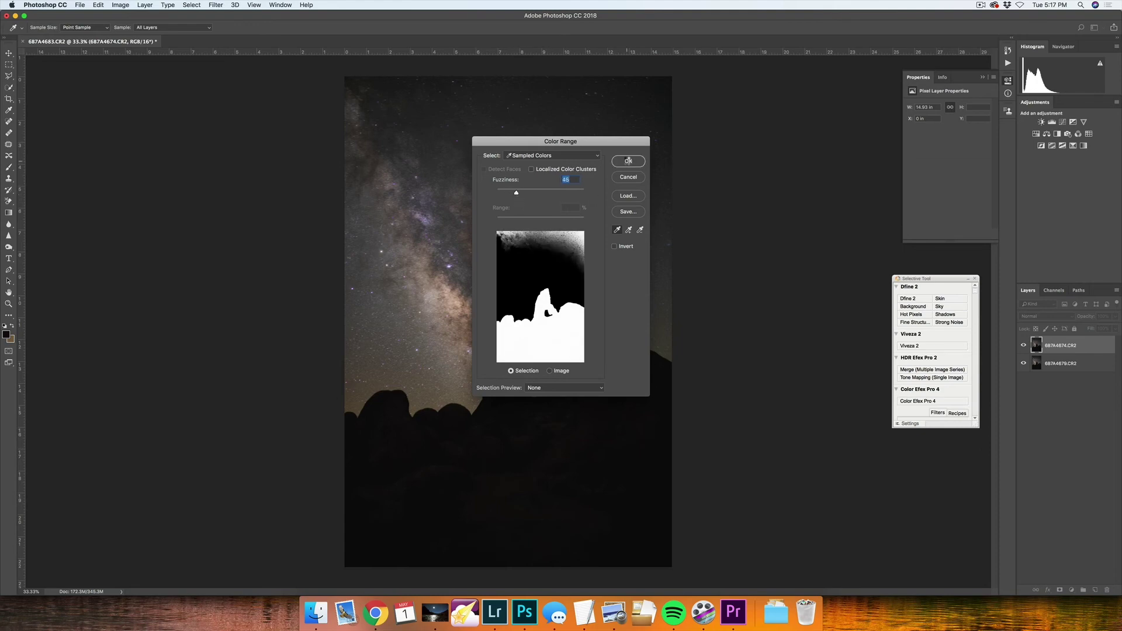
{"action": "left_click", "coordinate": [1059, 590]}
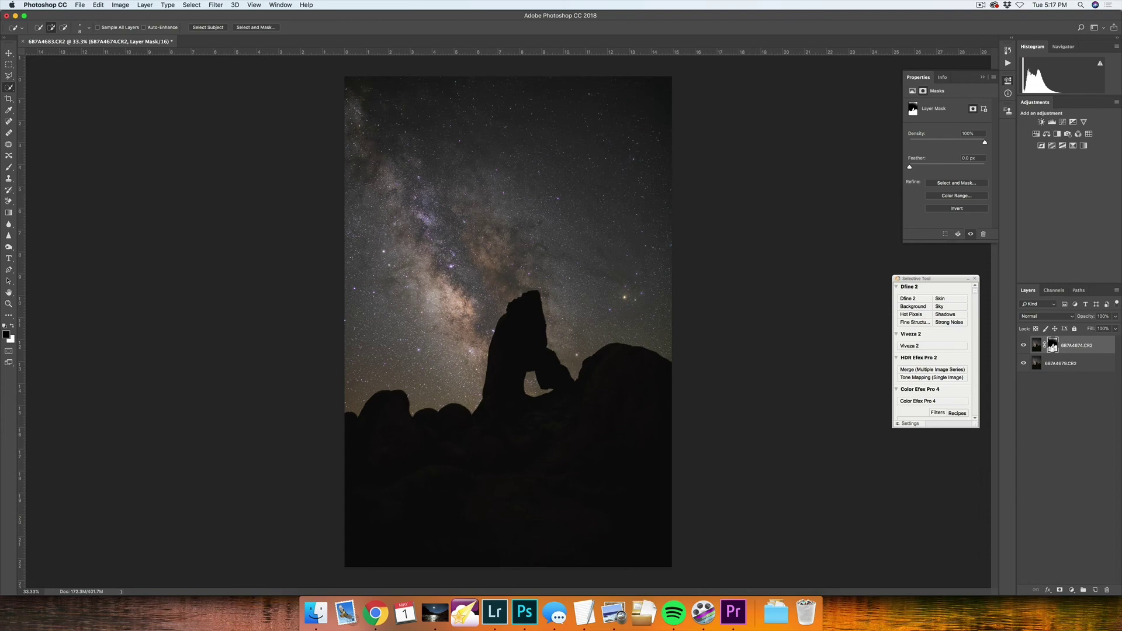
{"action": "key", "text": "b"}
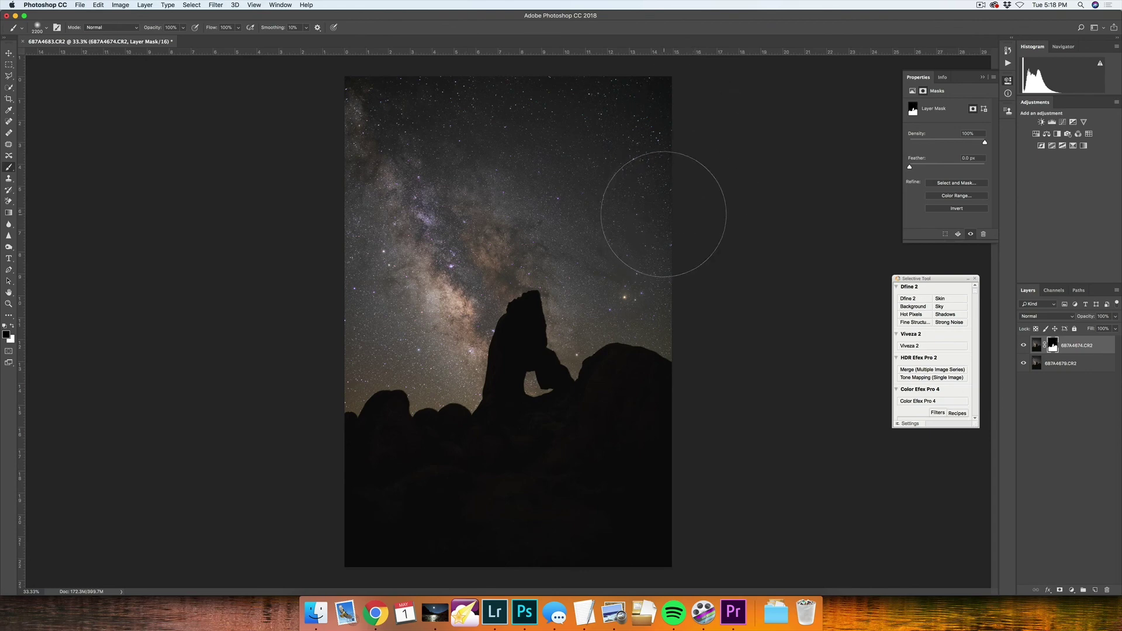
{"action": "key", "text": "v"}
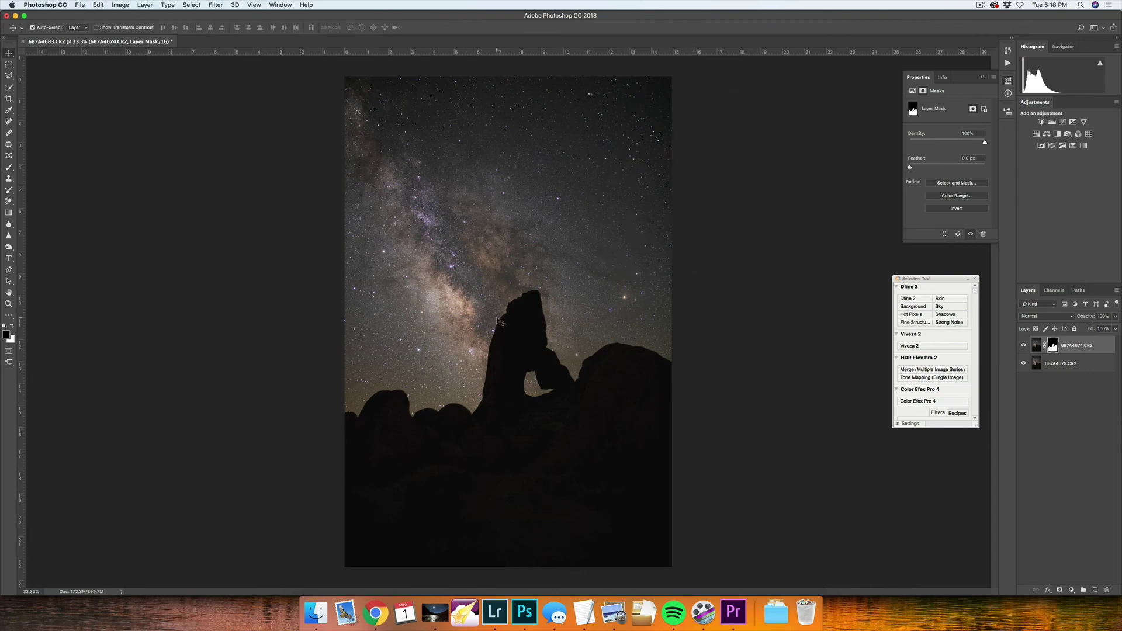